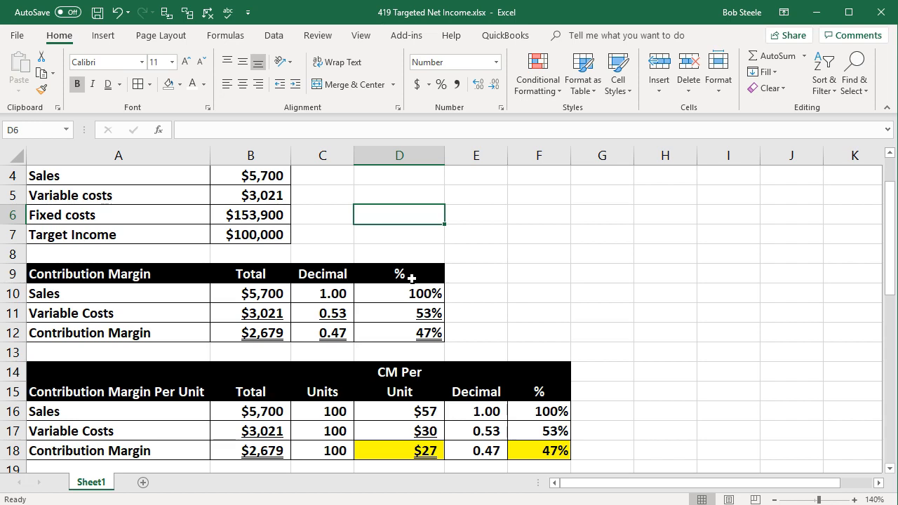
# - Examine the input data, contribution margin tables and fixed costs reference, and the break-even sections further down the sheet
pyautogui.scroll(1, 412, 280)
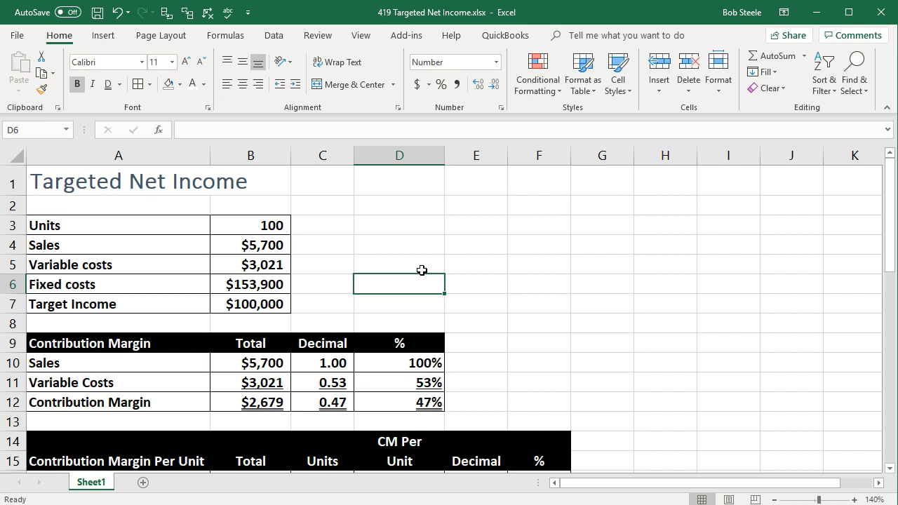
pyautogui.scroll(-2, 422, 270)
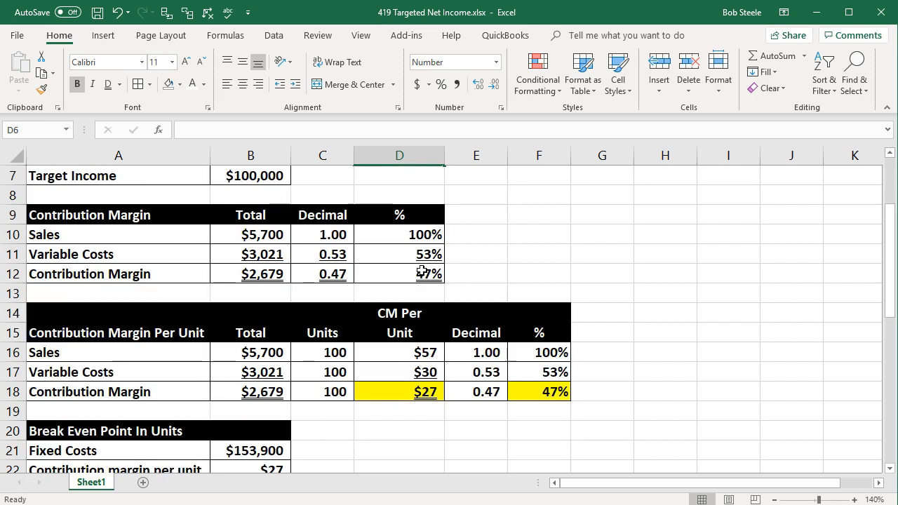
pyautogui.click(414, 393)
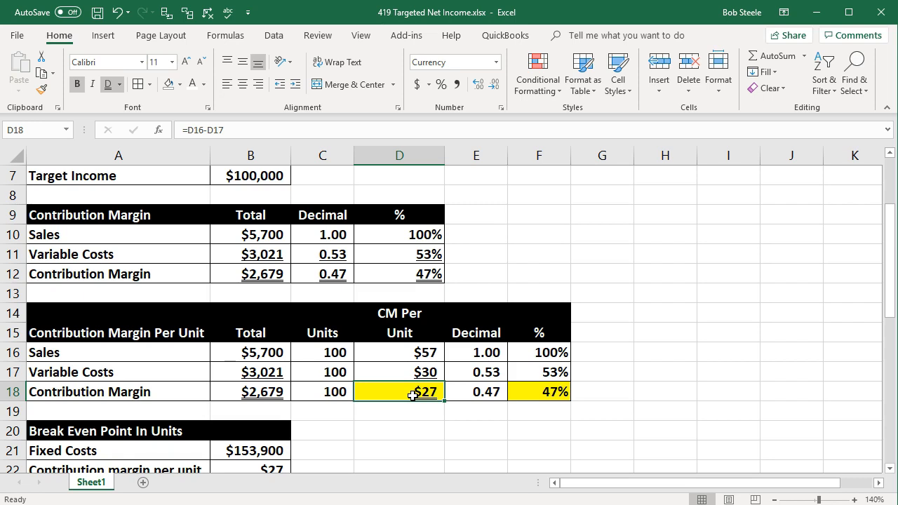
pyautogui.scroll(2, 413, 395)
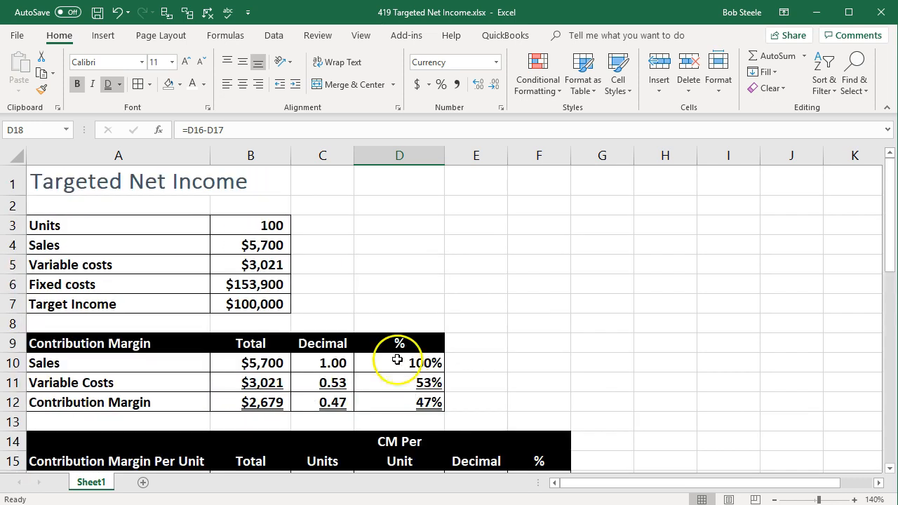
pyautogui.scroll(-3, 350, 290)
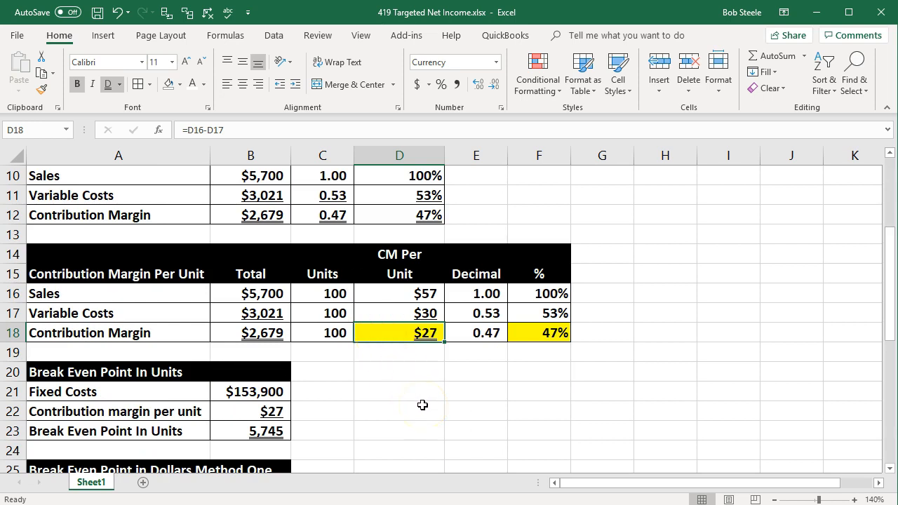
pyautogui.click(284, 392)
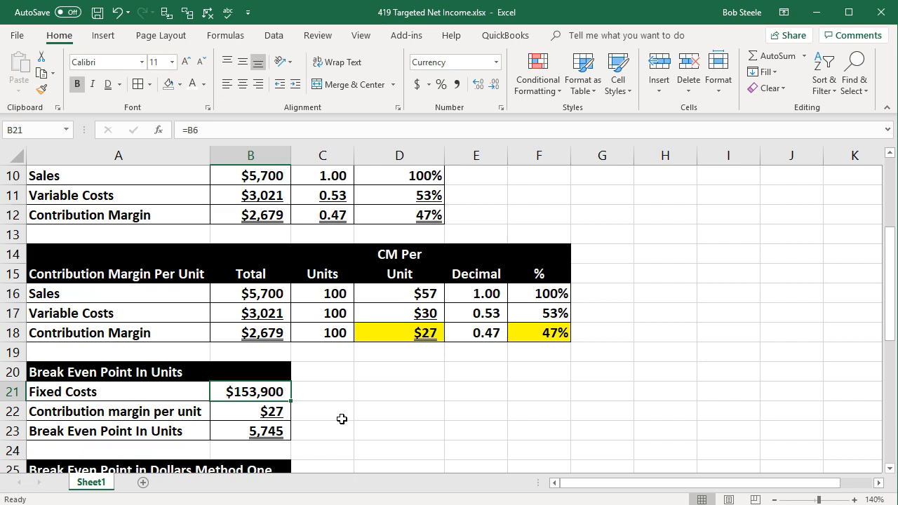
pyautogui.scroll(-2, 342, 419)
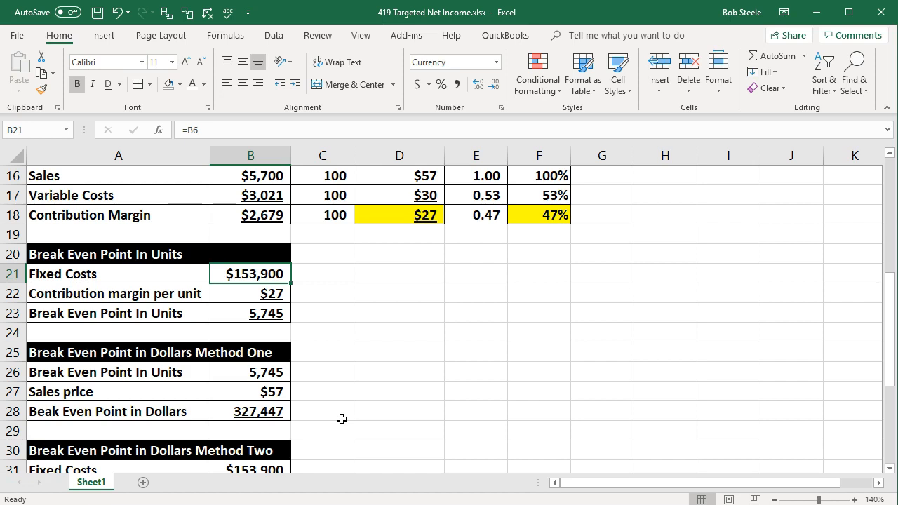
pyautogui.scroll(-5, 342, 419)
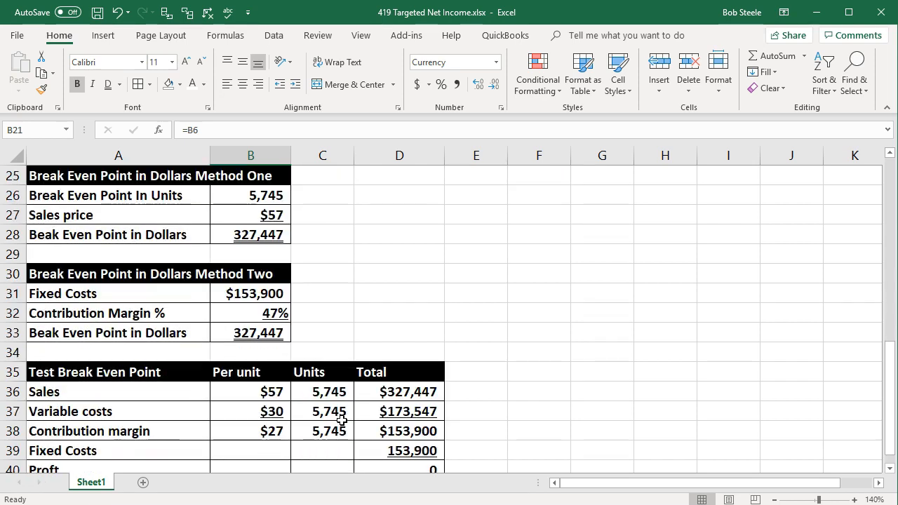
pyautogui.click(148, 398)
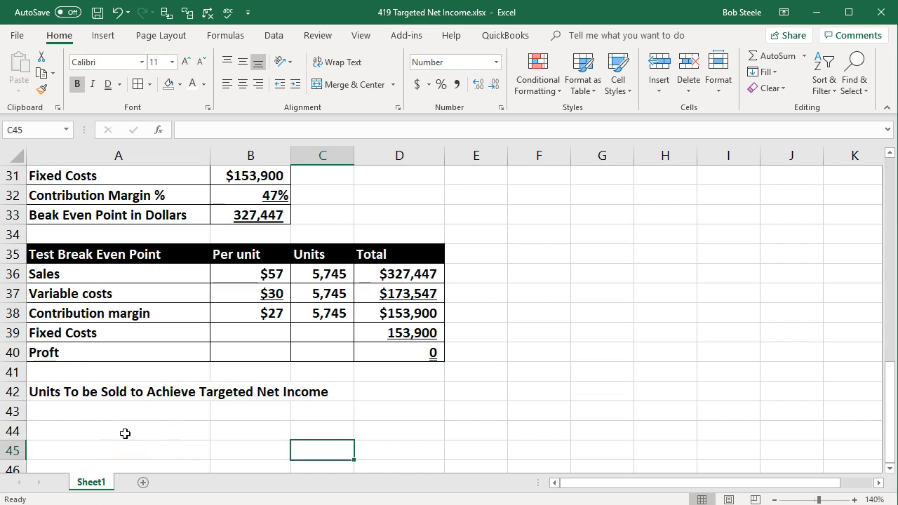
# - Review the break-even formulas in B23, B28 and B33 and the break-even test table below them
pyautogui.scroll(3, 124, 434)
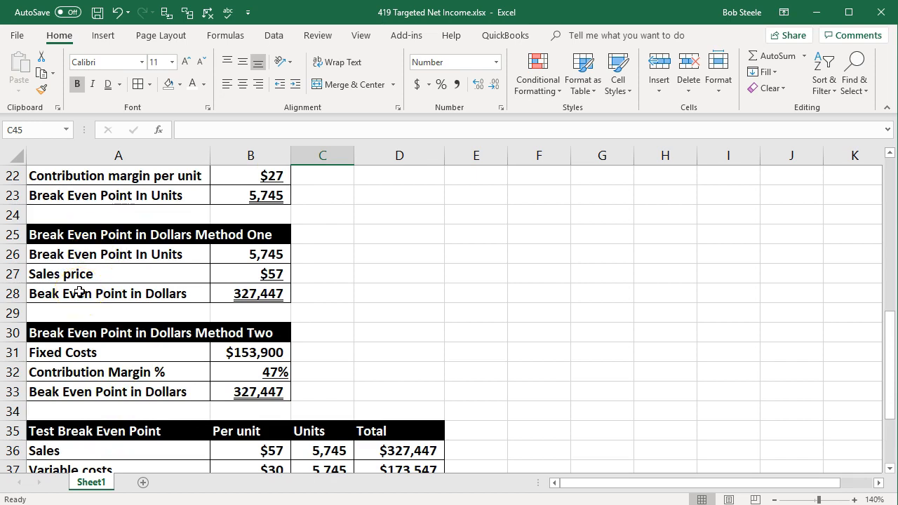
pyautogui.scroll(1, 110, 323)
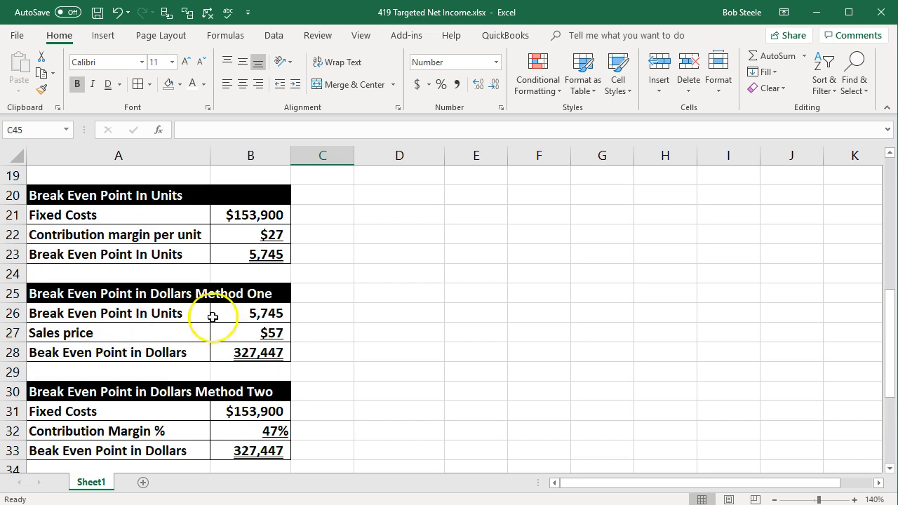
pyautogui.scroll(1, 246, 296)
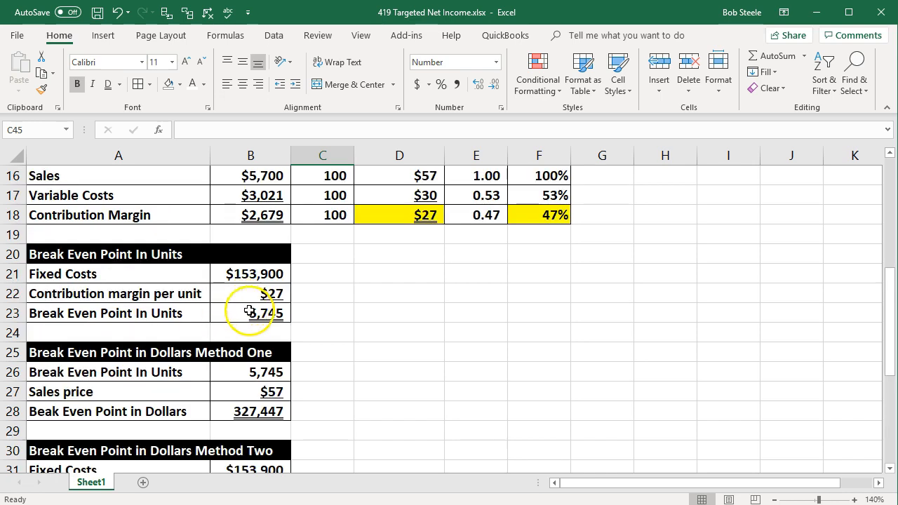
pyautogui.click(246, 311)
pyautogui.scroll(-1, 417, 343)
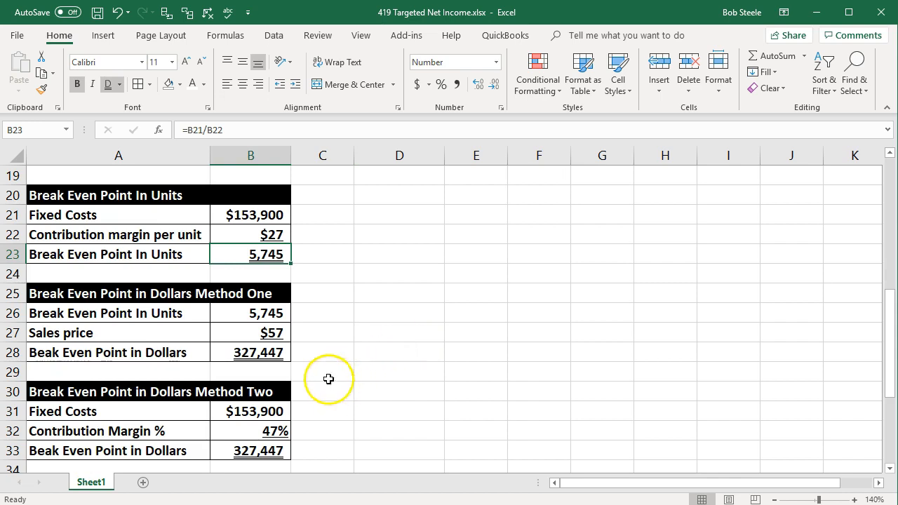
pyautogui.click(277, 356)
pyautogui.click(286, 449)
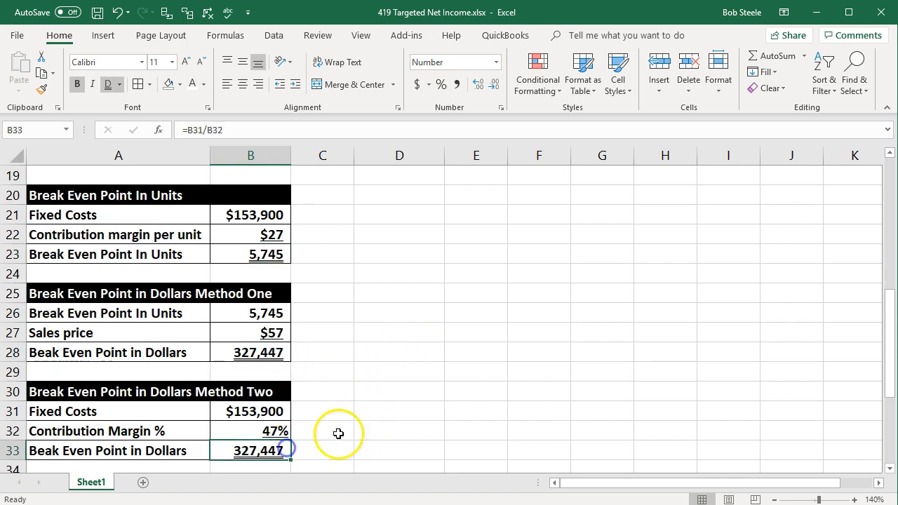
pyautogui.scroll(-1, 380, 417)
pyautogui.scroll(-5, 380, 417)
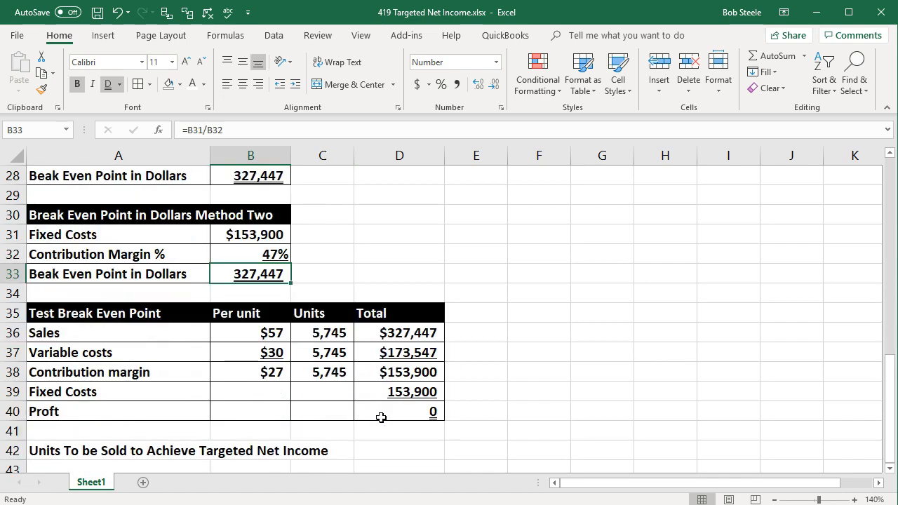
# - Label A43 "Fixed Costs" under the targeted net income heading and link B43 to the fixed costs in B6
pyautogui.moveTo(178, 344); pyautogui.dragTo(165, 327)
pyautogui.click(141, 295)
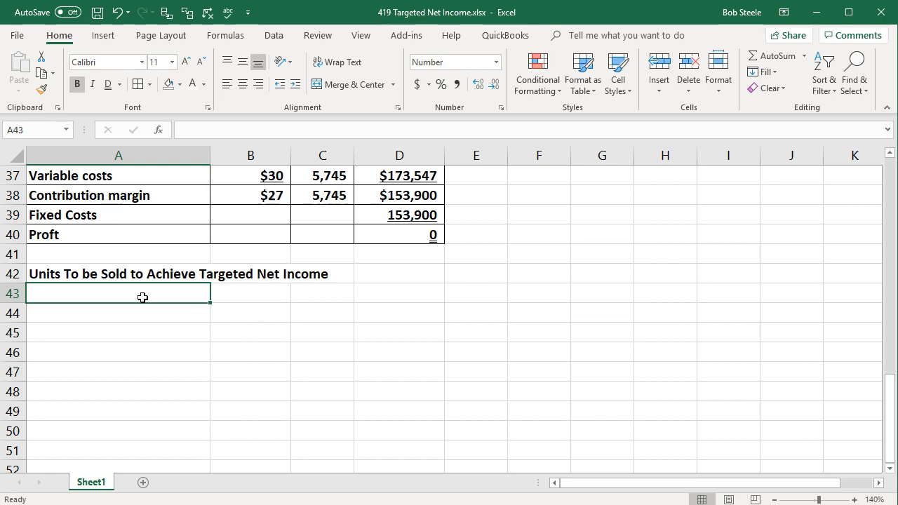
pyautogui.write('Fi')
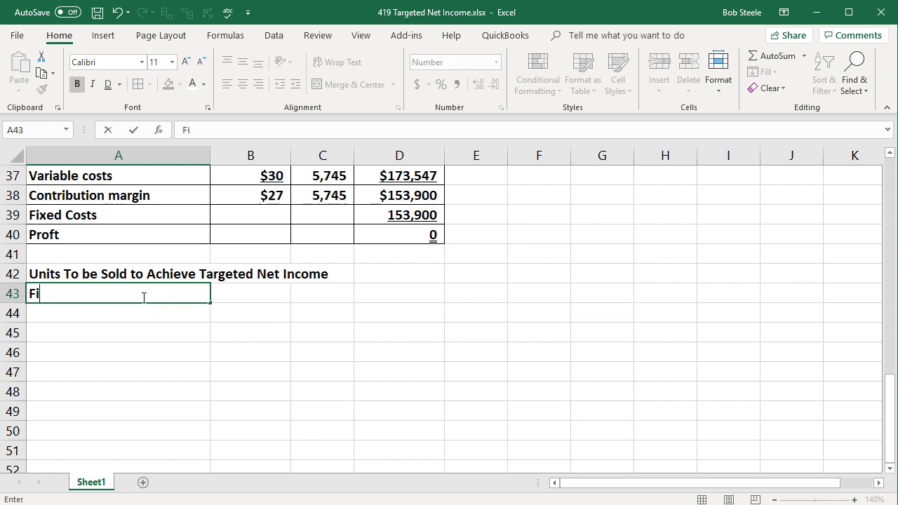
pyautogui.write('xed Costs')
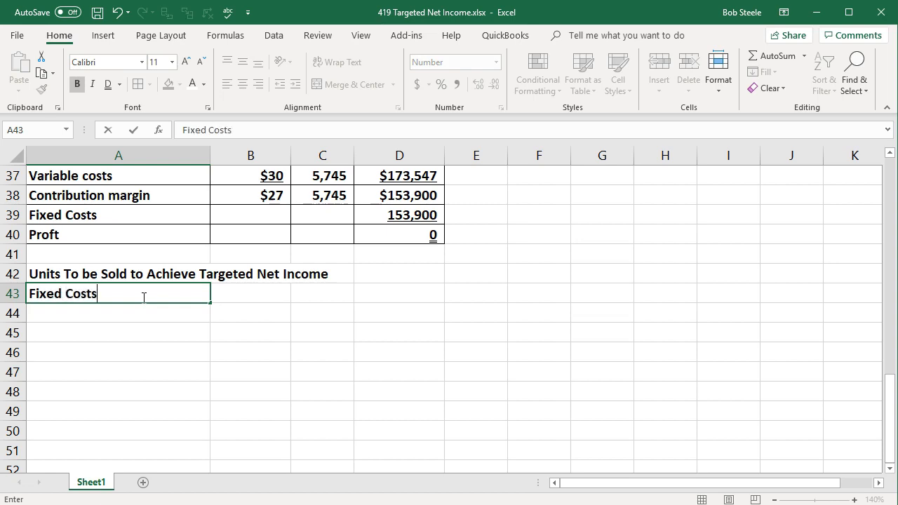
pyautogui.press('Tab')
pyautogui.write('=')
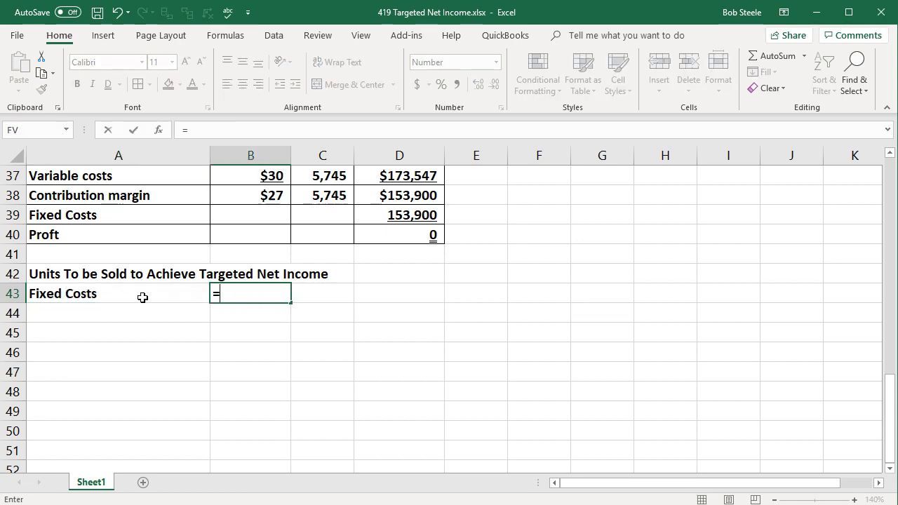
pyautogui.scroll(10, 221, 301)
pyautogui.scroll(2, 226, 303)
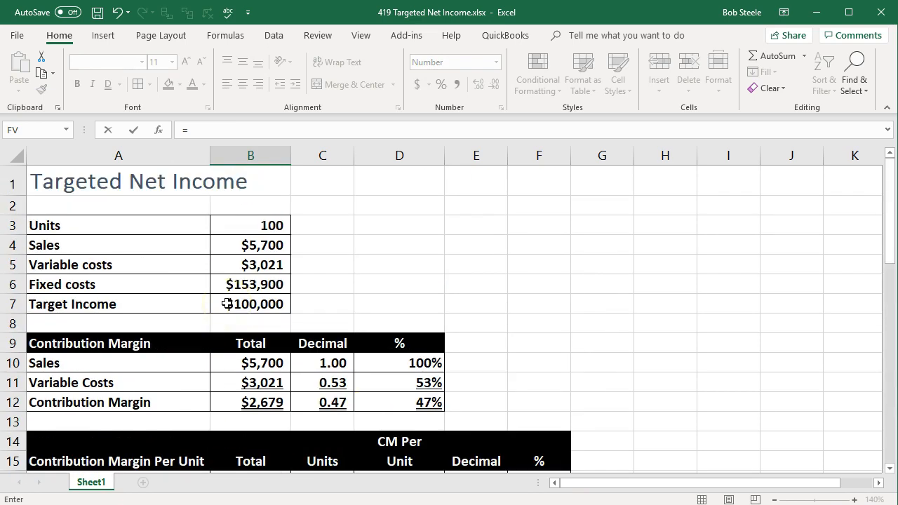
pyautogui.click(253, 284)
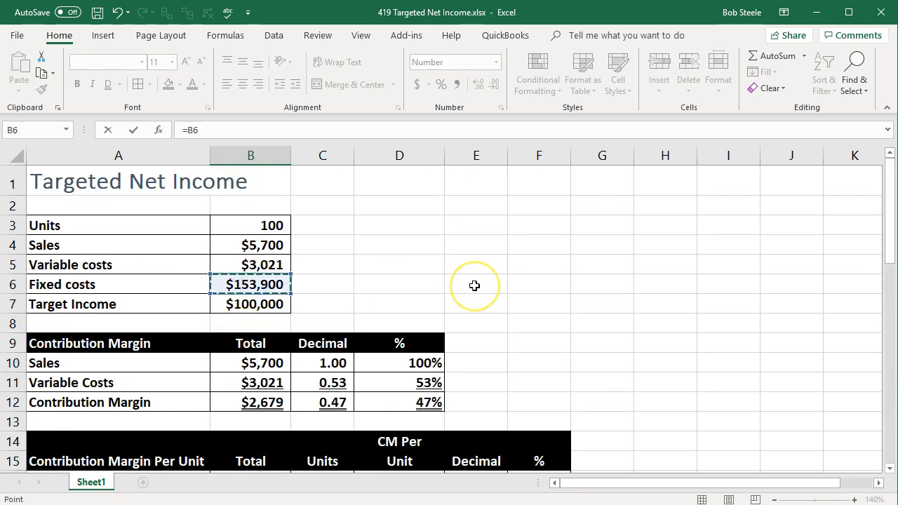
pyautogui.press('Return')
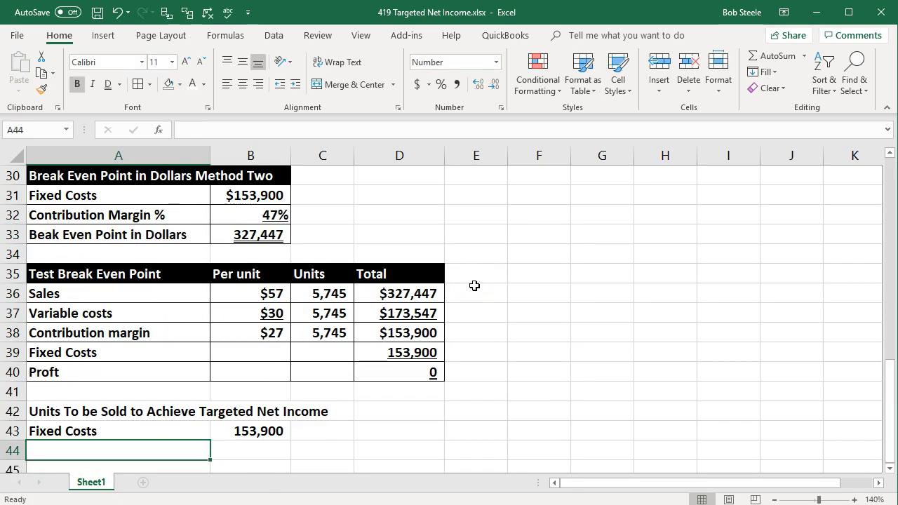
# - Label A44 "Targeted Income" and link B44 to the target income in B7
pyautogui.scroll(-2, 475, 286)
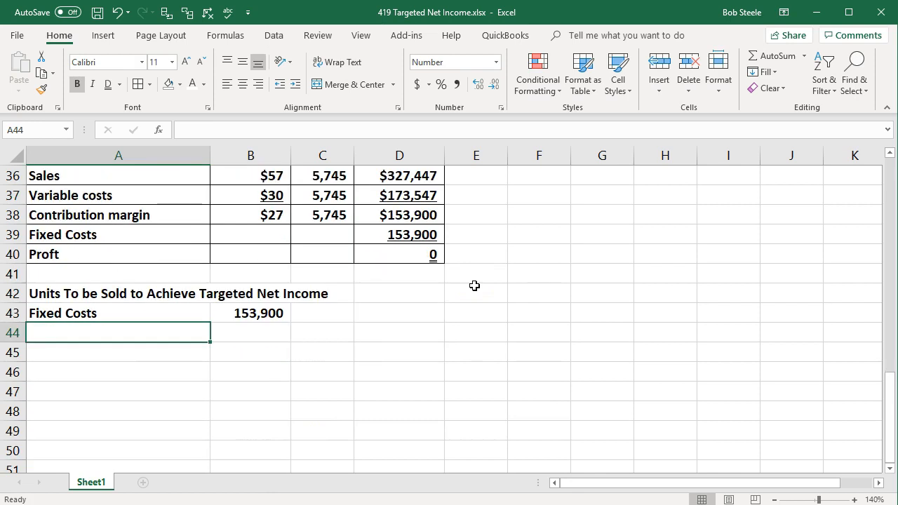
pyautogui.write('Targeted Income')
pyautogui.press('Tab')
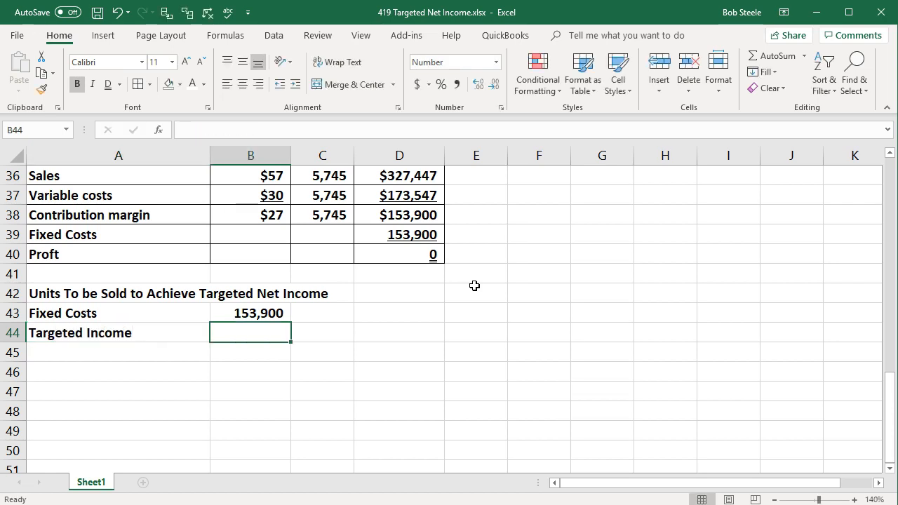
pyautogui.write('=')
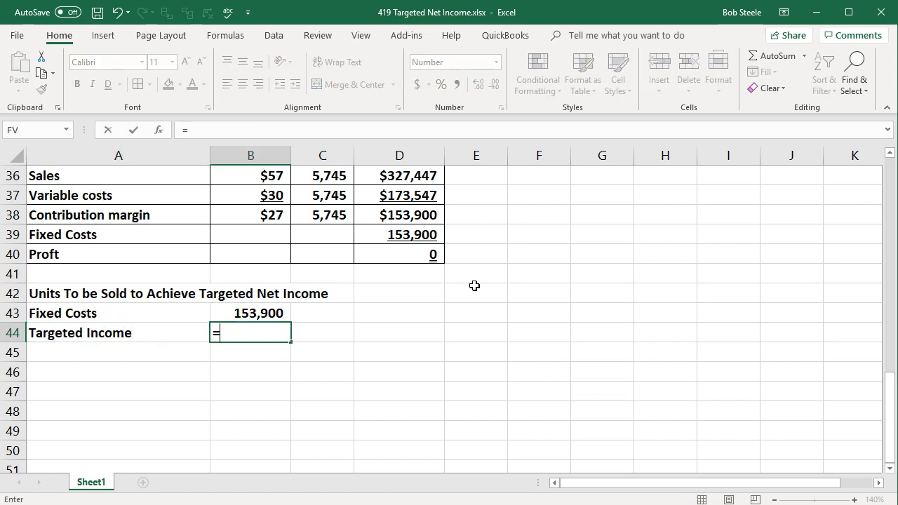
pyautogui.scroll(12, 475, 285)
pyautogui.click(284, 302)
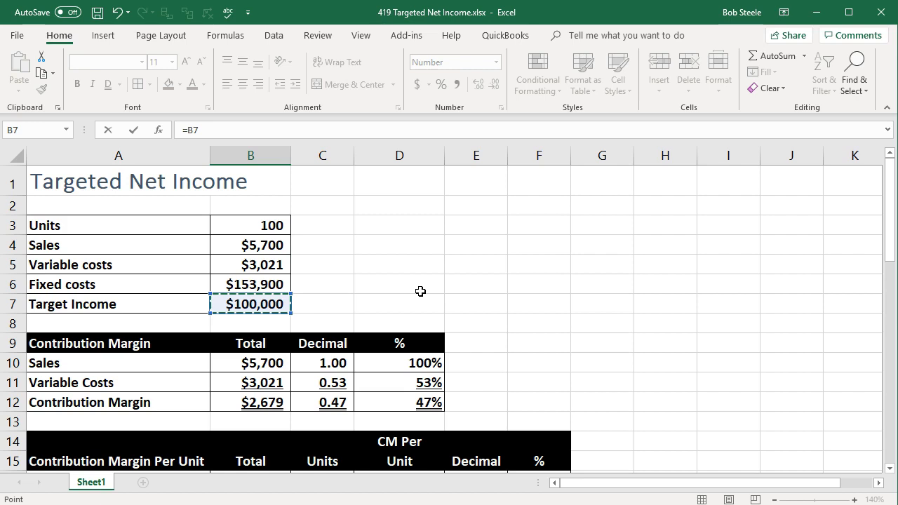
pyautogui.press('Return')
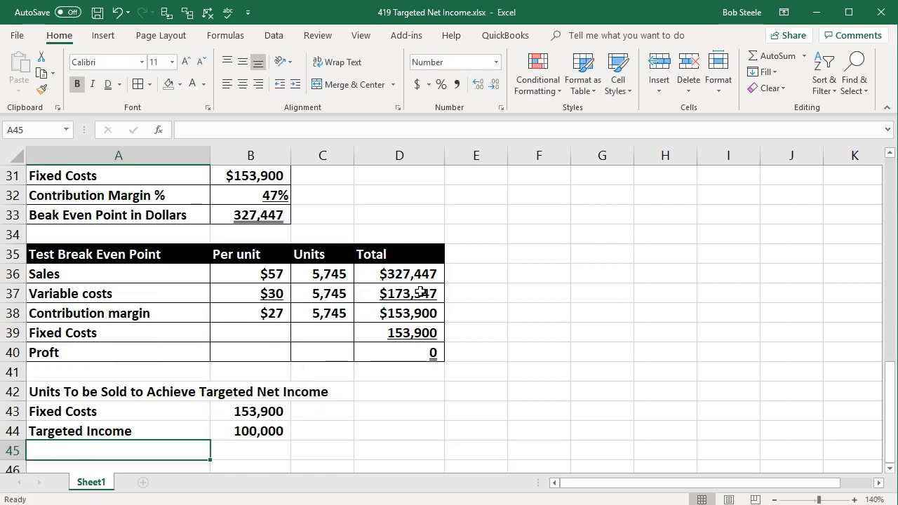
# - Add the fixed costs and targeted income in C45 with a SUM of B43:B44
pyautogui.click(333, 454)
pyautogui.write('=')
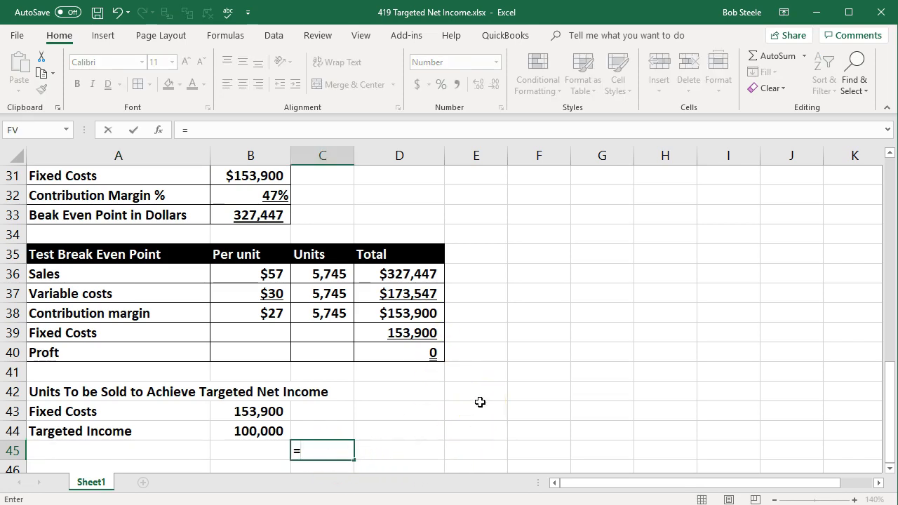
pyautogui.write('sum(')
pyautogui.press('Left')
pyautogui.press('Up')
pyautogui.press('Up')
pyautogui.hotkey('shift', 'Down')
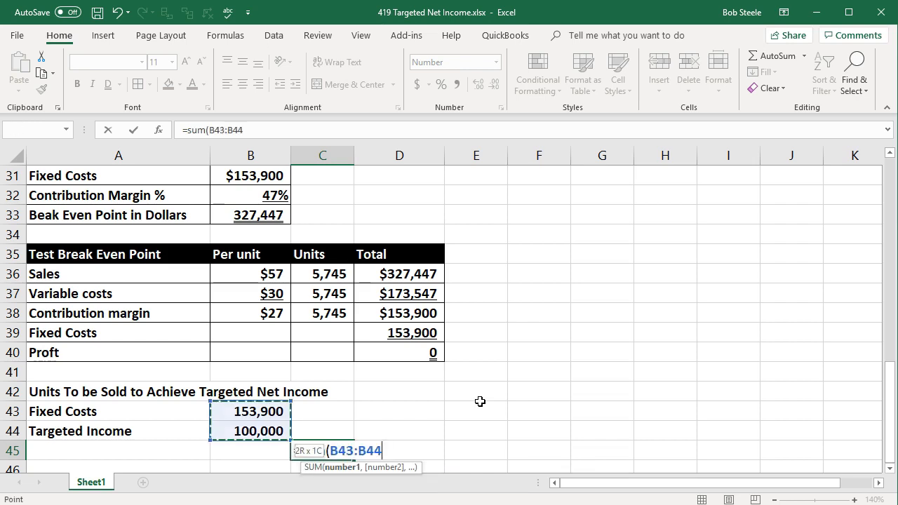
pyautogui.press('Return')
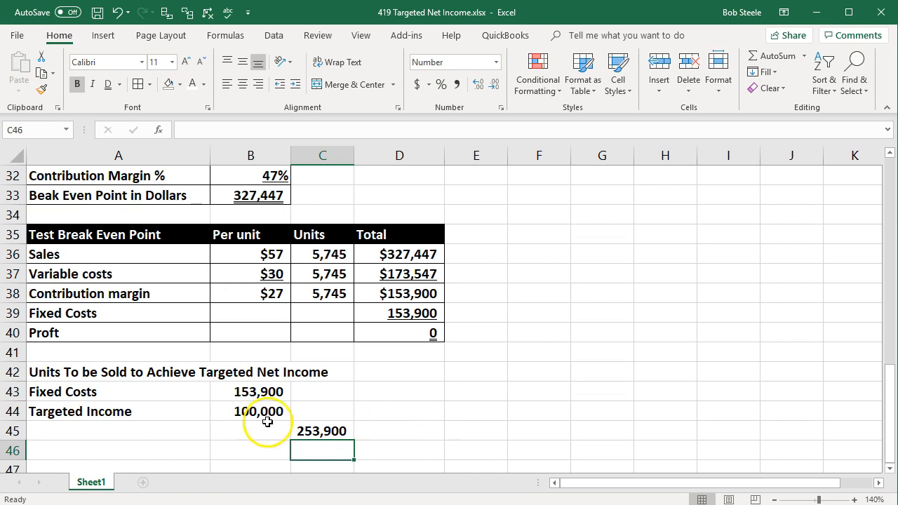
# - Label A45 "Fixed cots + Targeted Net Income" and change the A44 label to "Targeted Net Income"
pyautogui.click(185, 433)
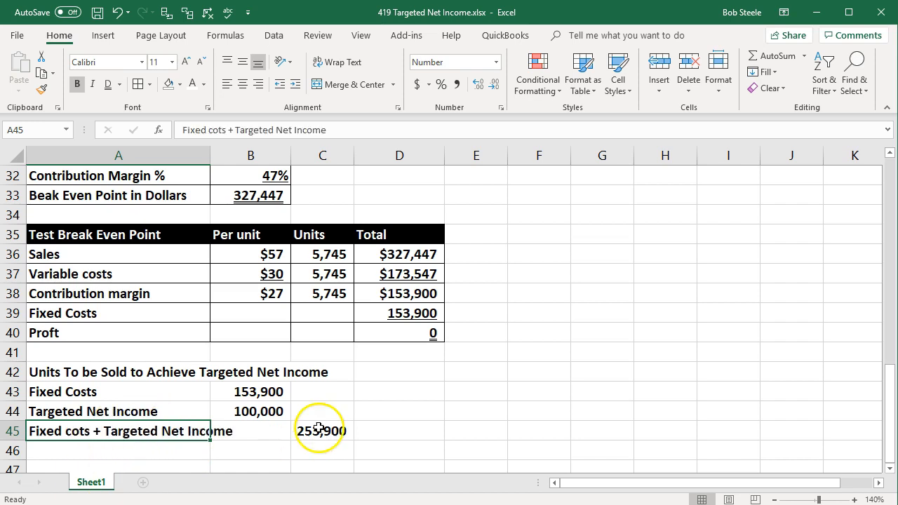
pyautogui.click(318, 430)
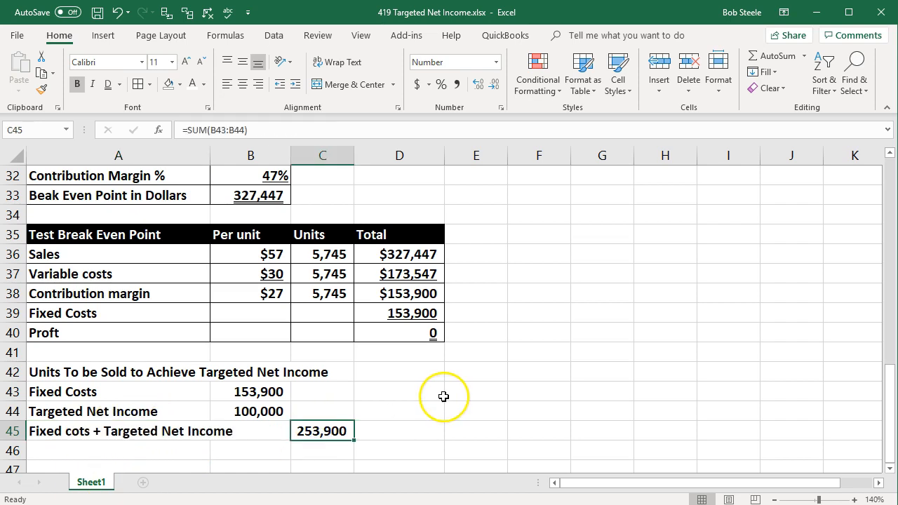
# - Label A46 "Contribution Margin per Unit" below the fixed costs plus targeted income row
pyautogui.click(148, 453)
pyautogui.scroll(-1, 385, 379)
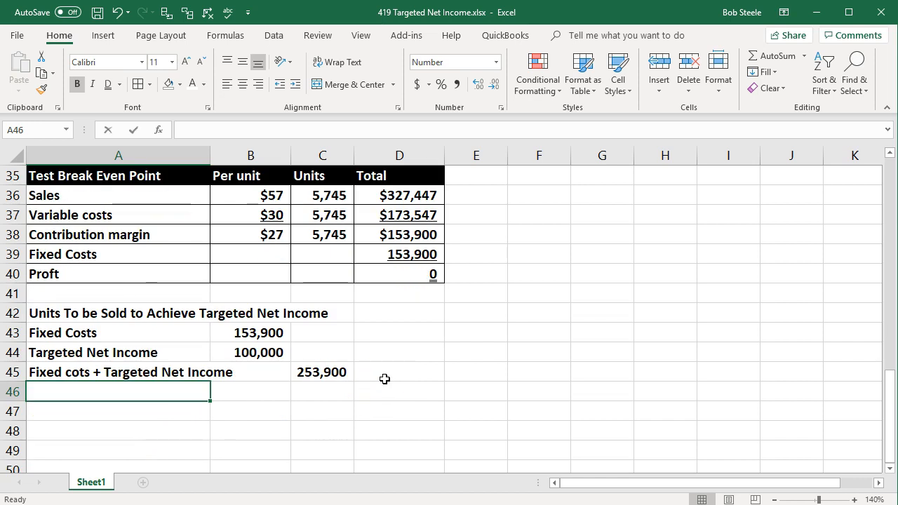
pyautogui.write('Contribution mar')
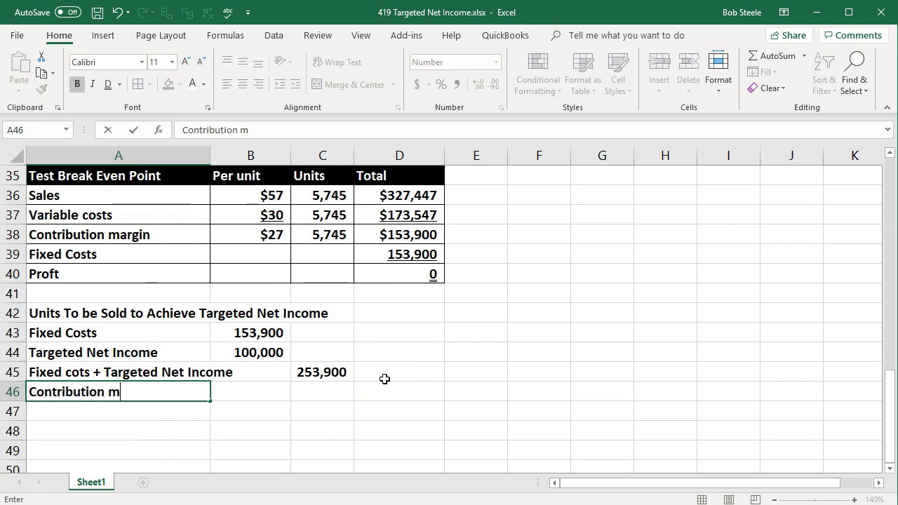
pyautogui.press('BackSpace')
pyautogui.press('BackSpace')
pyautogui.press('BackSpace')
pyautogui.write('Margin ')
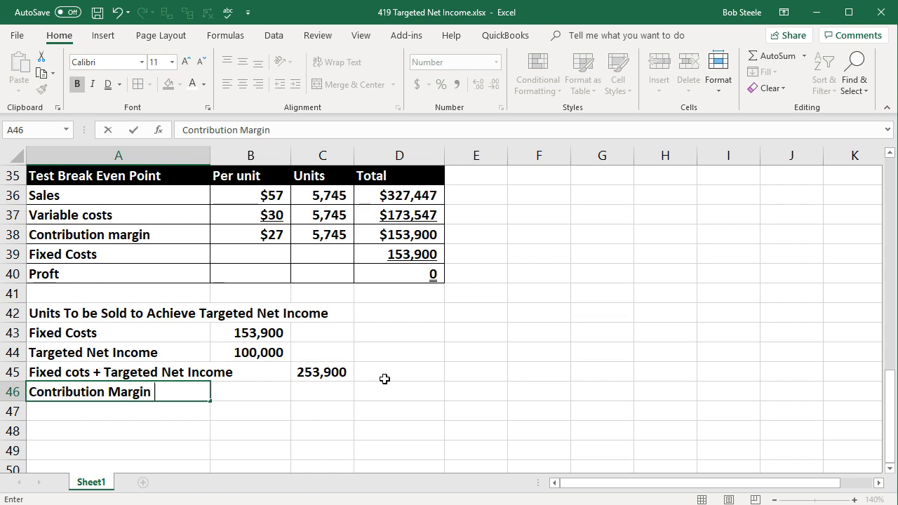
pyautogui.write('per Unit')
pyautogui.press('Tab')
pyautogui.press('Tab')
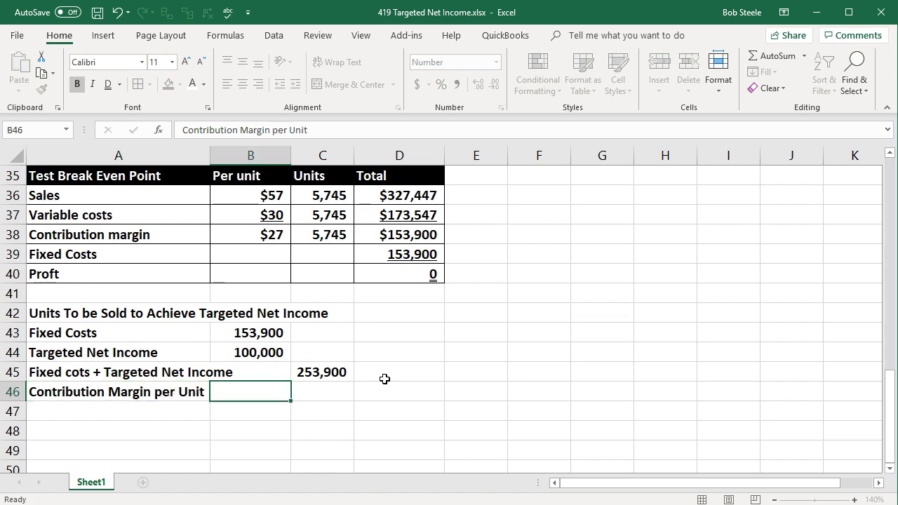
# - Link C46 to the contribution margin per unit in D18
pyautogui.write('=')
pyautogui.scroll(7, 386, 372)
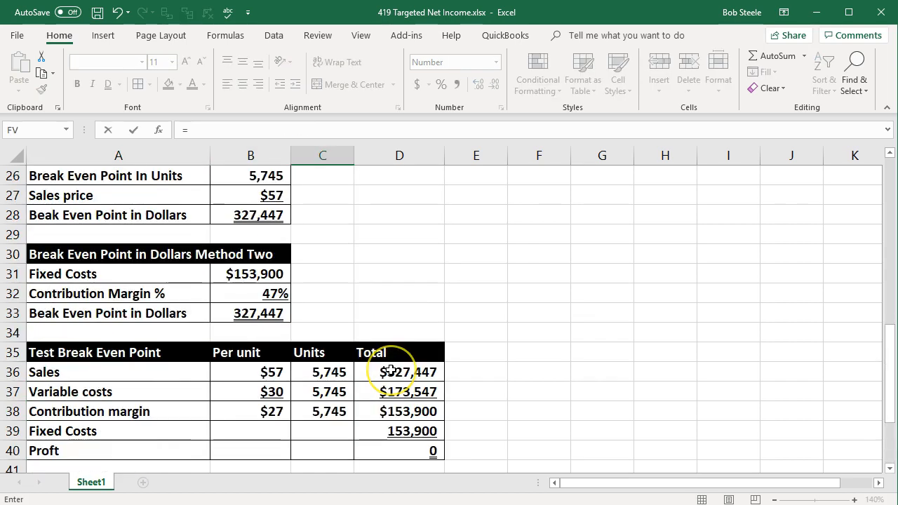
pyautogui.scroll(2, 391, 370)
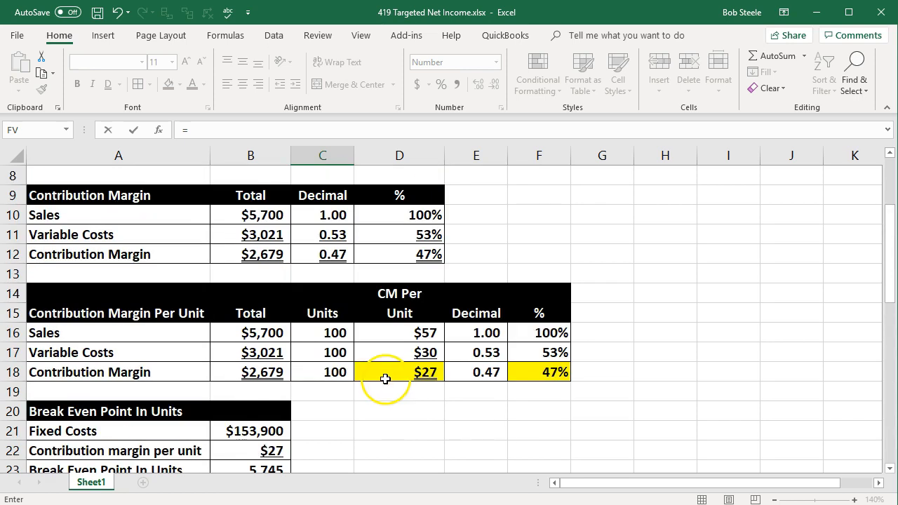
pyautogui.click(382, 374)
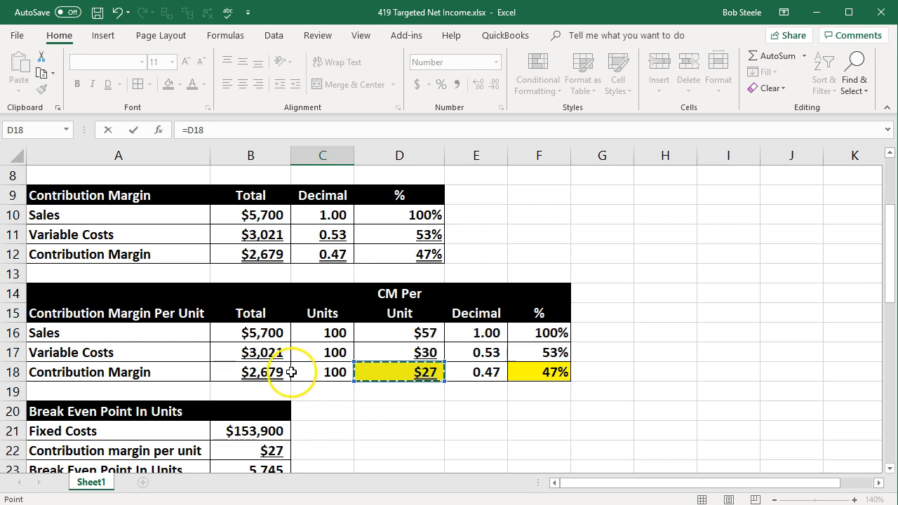
pyautogui.press('Return')
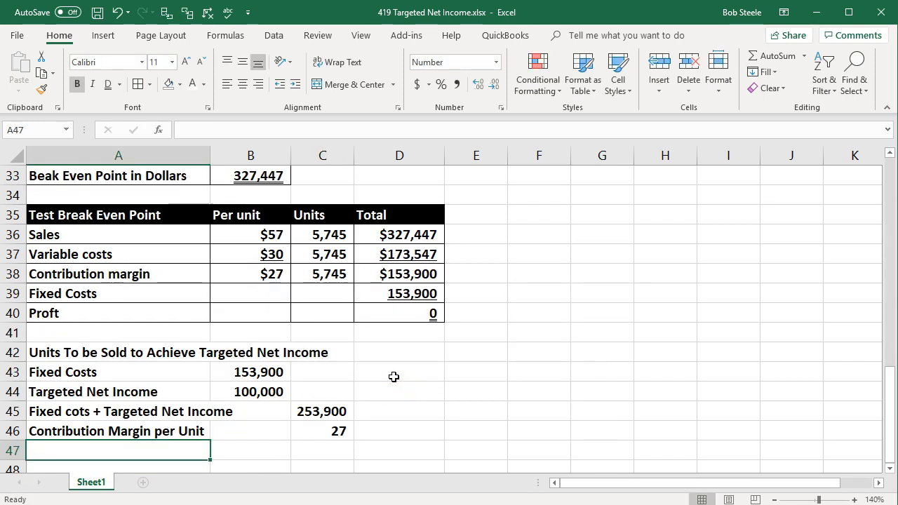
# - Format B43:C46 as Currency with the $ symbol and 0 decimal places, and widen column C slightly to fit the amounts
pyautogui.scroll(-1, 394, 377)
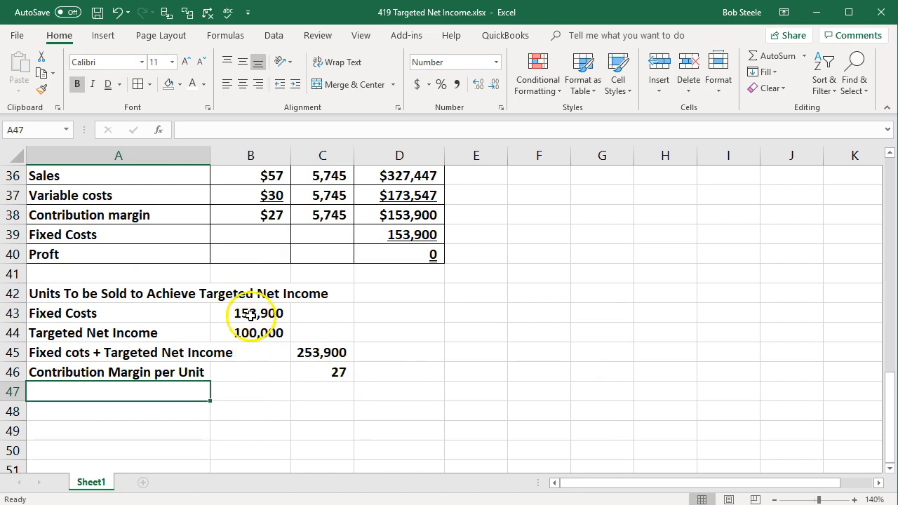
pyautogui.press('Down')
pyautogui.press('Right')
pyautogui.moveTo(257, 314); pyautogui.dragTo(315, 363)
pyautogui.rightClick(316, 363)
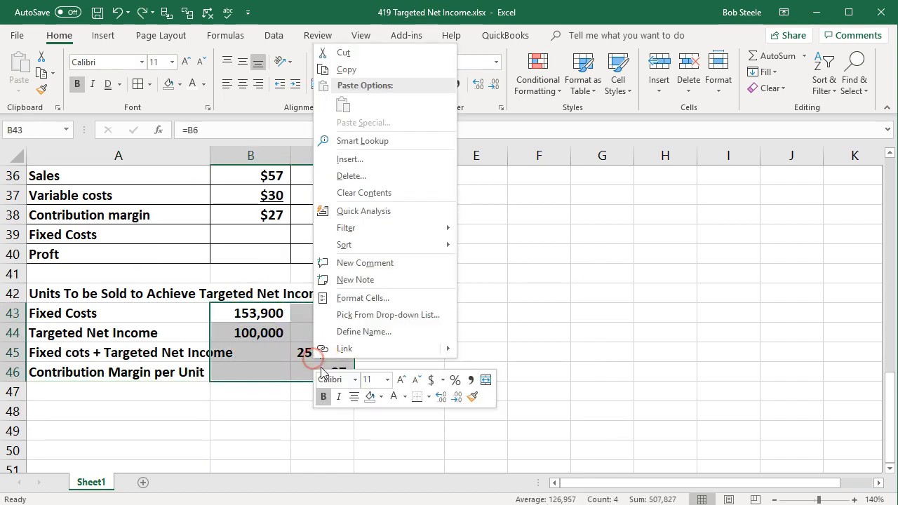
pyautogui.click(353, 298)
pyautogui.click(208, 208)
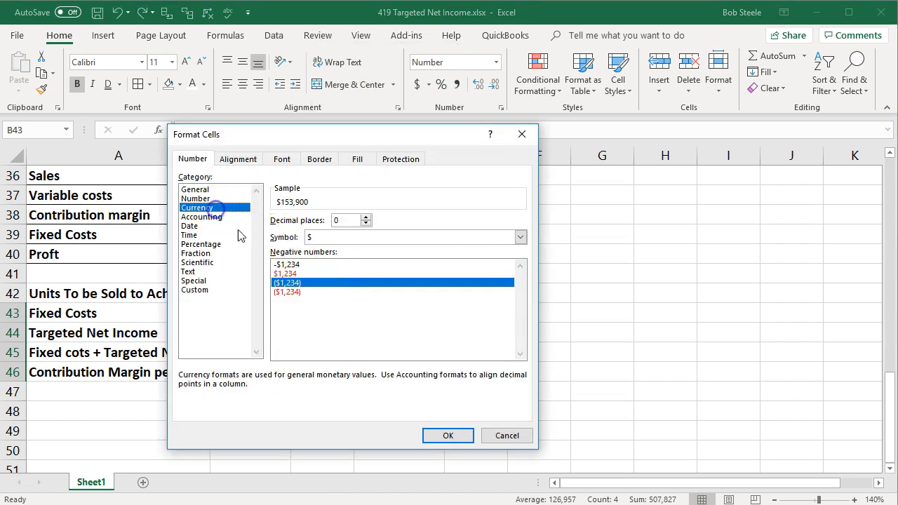
pyautogui.click(452, 436)
pyautogui.click(406, 334)
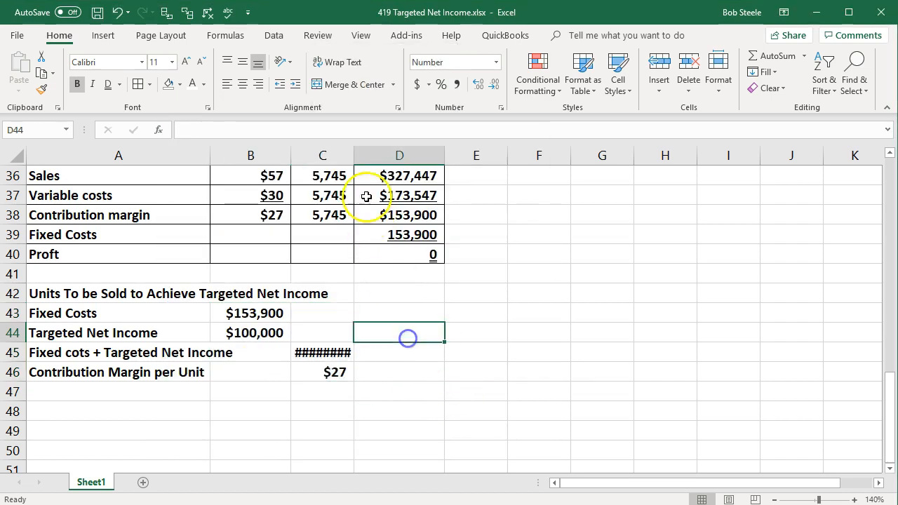
pyautogui.moveTo(355, 155); pyautogui.dragTo(365, 156)
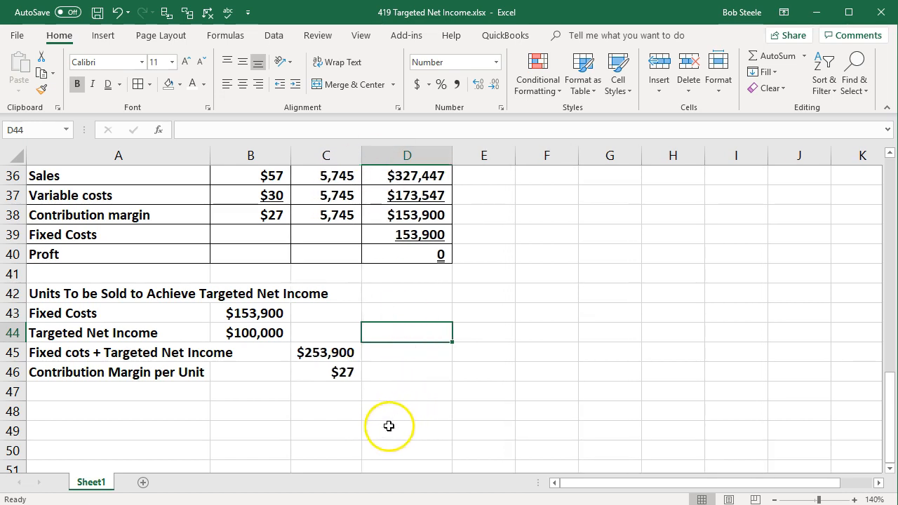
# - Label A47 "Units to Achieve Target" under the contribution margin per unit
pyautogui.click(138, 391)
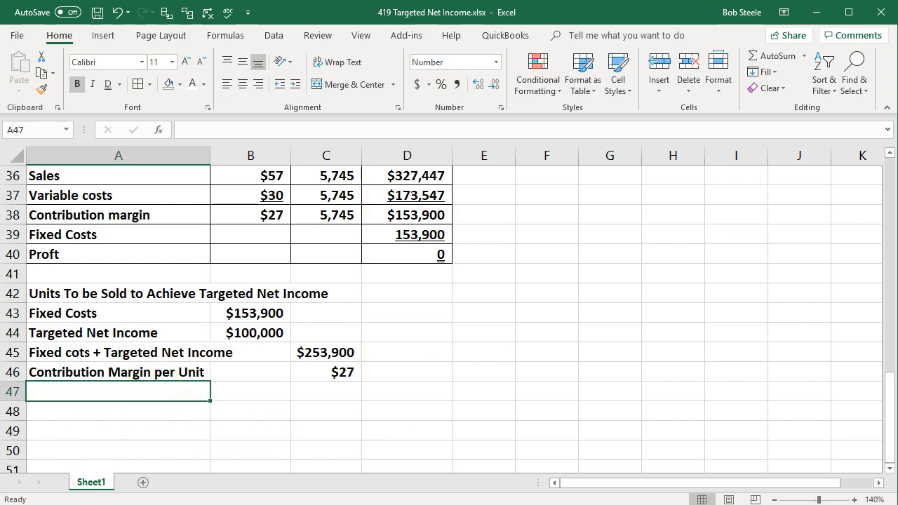
pyautogui.write('Units to Achieve Target')
pyautogui.press('Tab')
pyautogui.press('Tab')
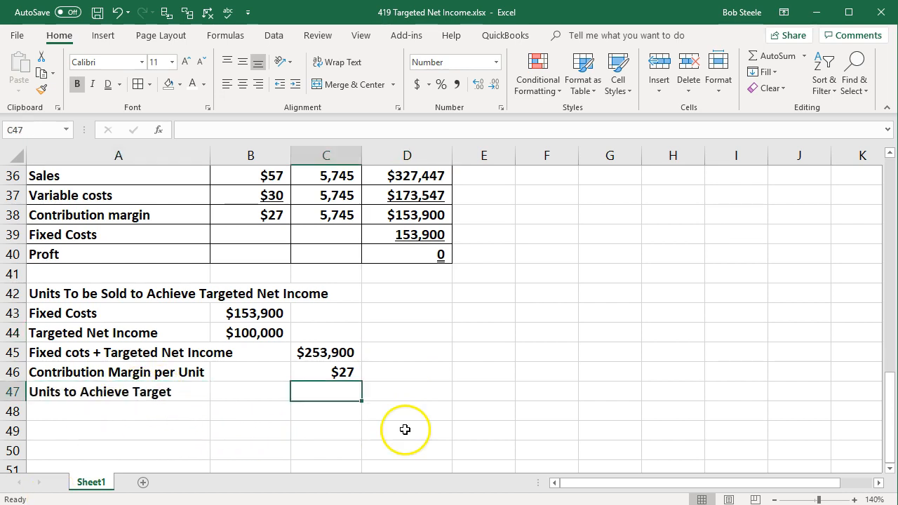
# - Calculate the units to achieve the target in C47 with the formula =C45/C46
pyautogui.write('=')
pyautogui.click(343, 352)
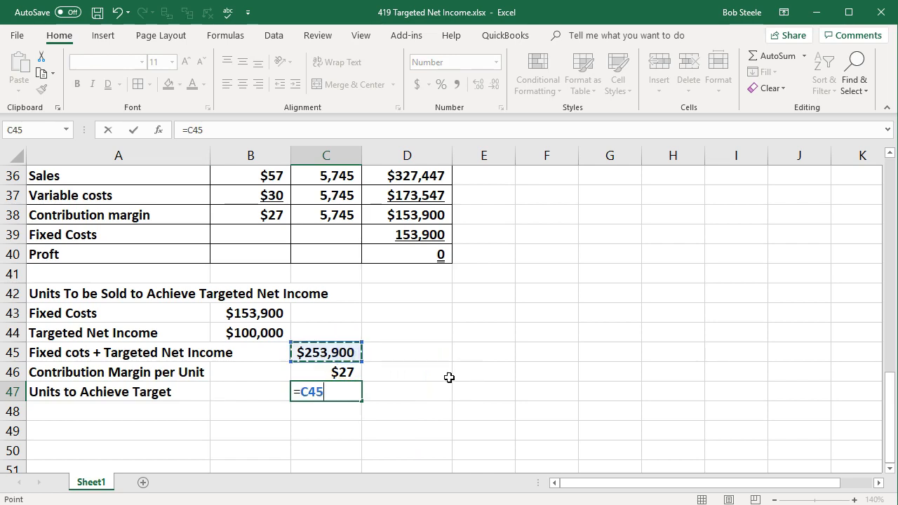
pyautogui.write('/')
pyautogui.click(342, 372)
pyautogui.press('Return')
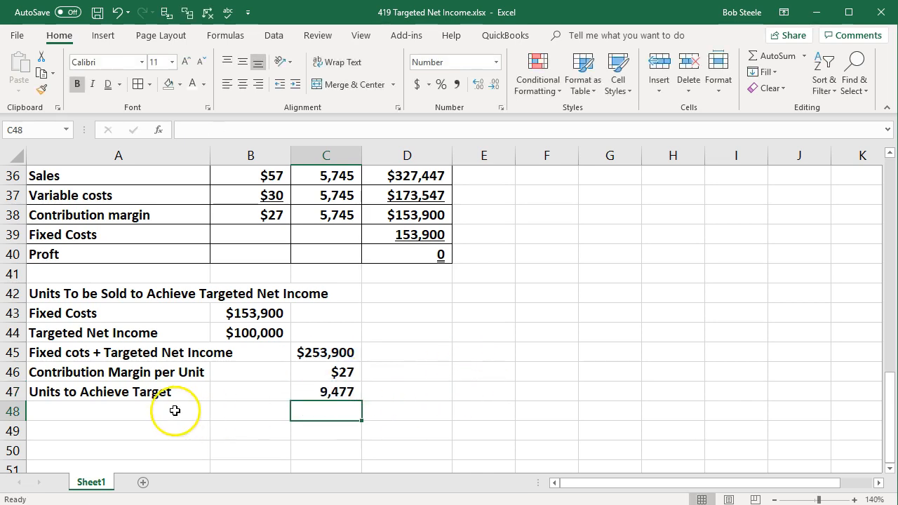
# - Correct the misspelled label in A45 to "Fixed costs + Targeted Net Income"
pyautogui.doubleClick(78, 352)
pyautogui.write('s')
pyautogui.press('Return')
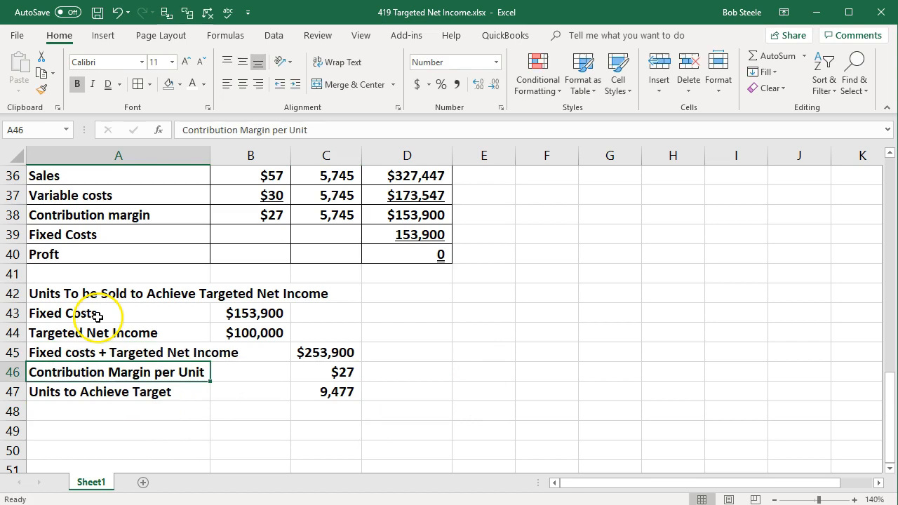
# - Review the fixed costs, targeted income, their sum, the contribution margin and the units formula in B43:C47
pyautogui.click(337, 353)
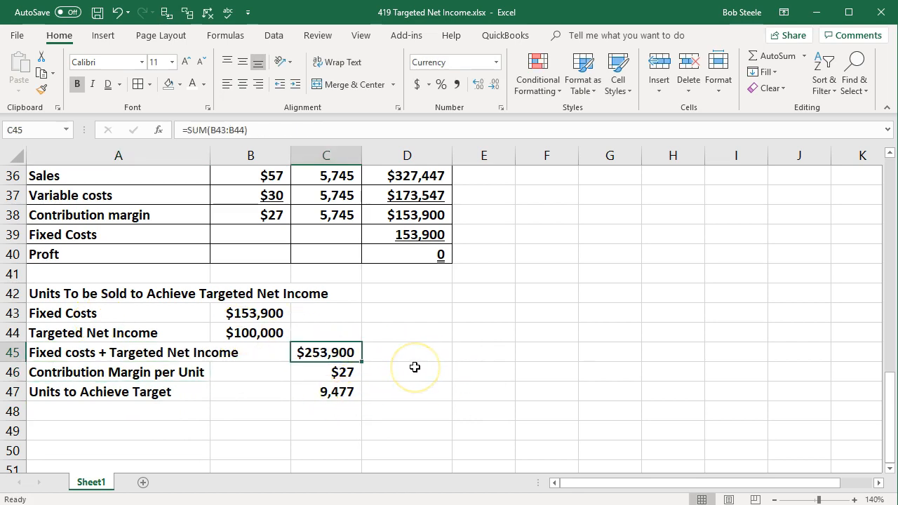
pyautogui.click(353, 370)
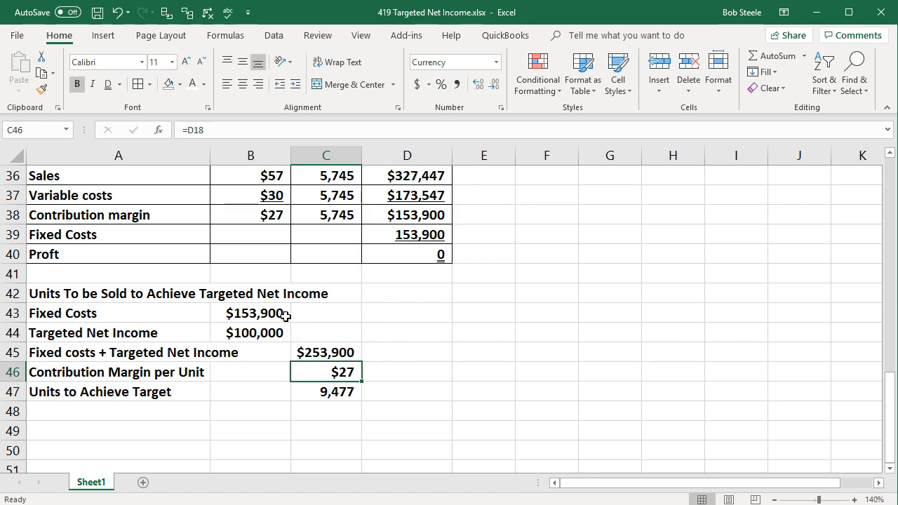
pyautogui.moveTo(283, 315); pyautogui.dragTo(274, 331)
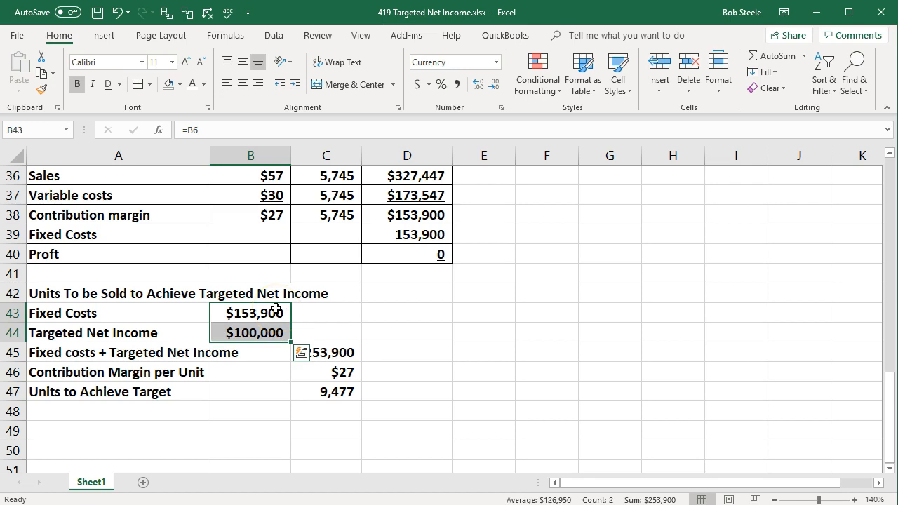
pyautogui.click(330, 353)
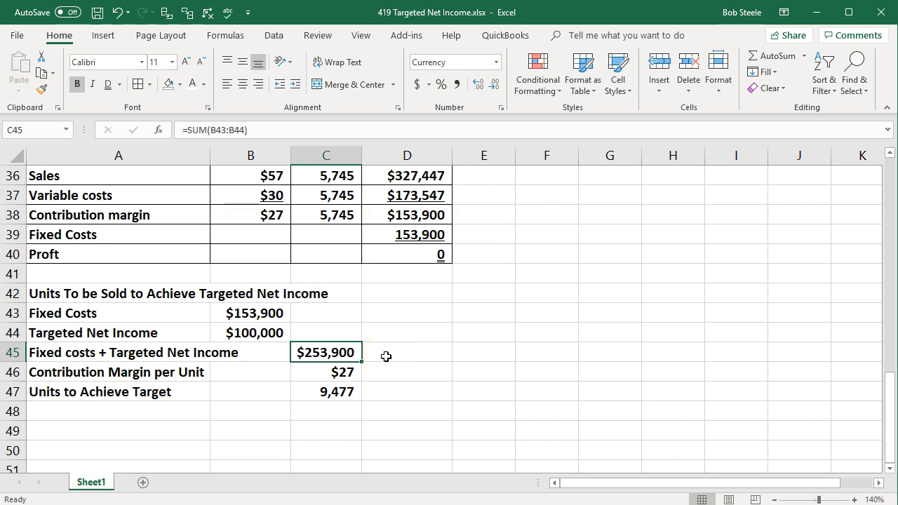
pyautogui.click(327, 393)
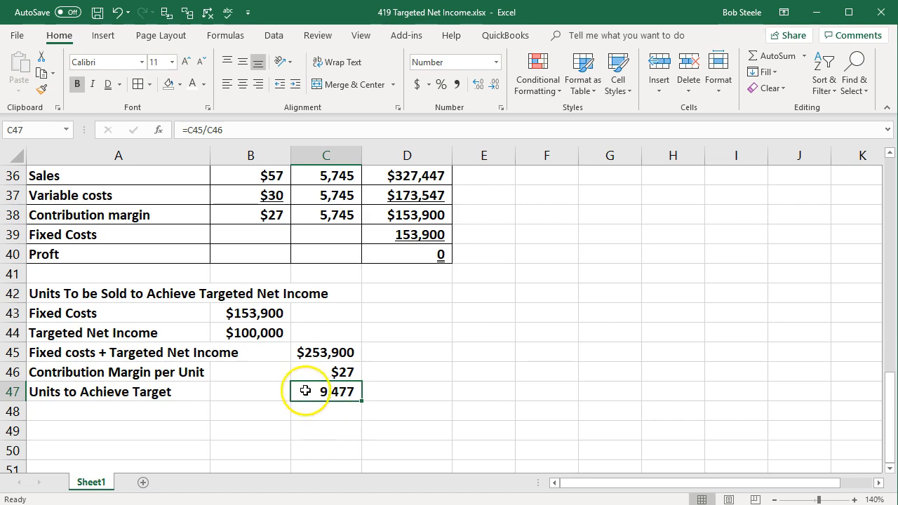
pyautogui.click(260, 316)
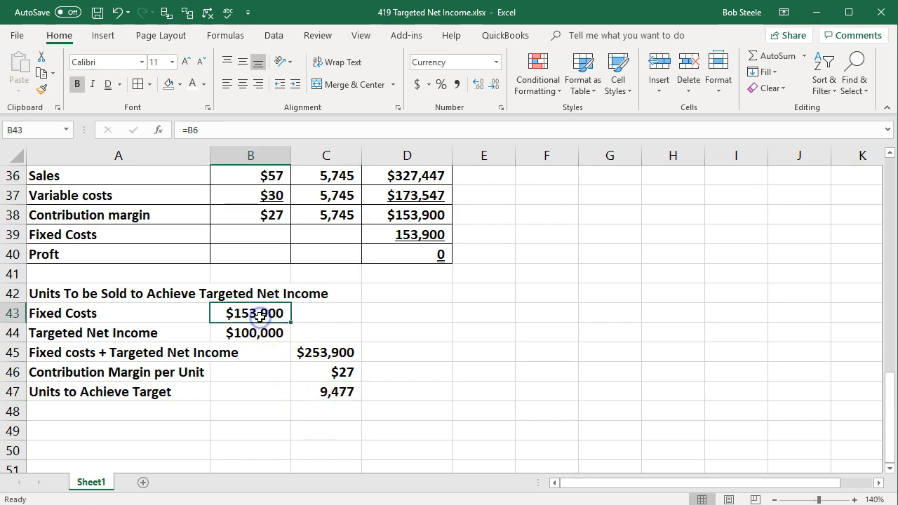
pyautogui.click(256, 331)
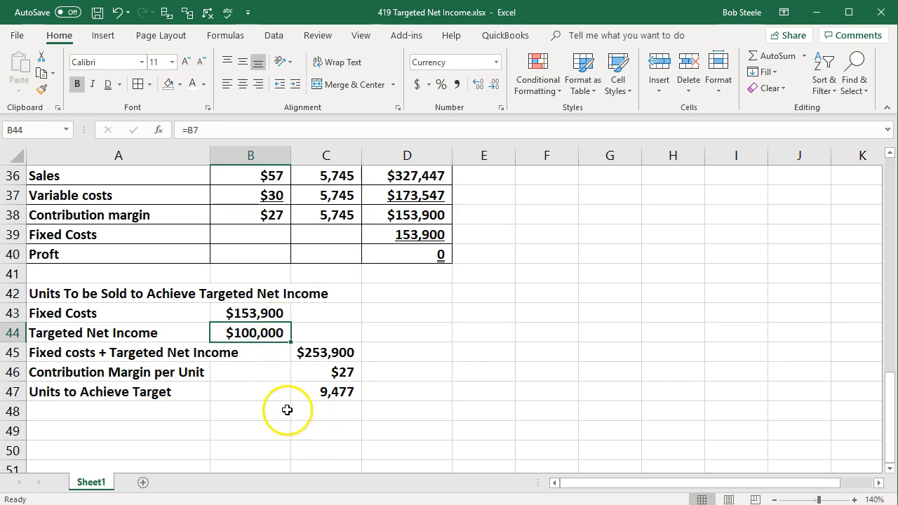
# - Fill A43:C47 with the recently used light blue and add borders around its cells
pyautogui.moveTo(116, 313); pyautogui.dragTo(321, 389)
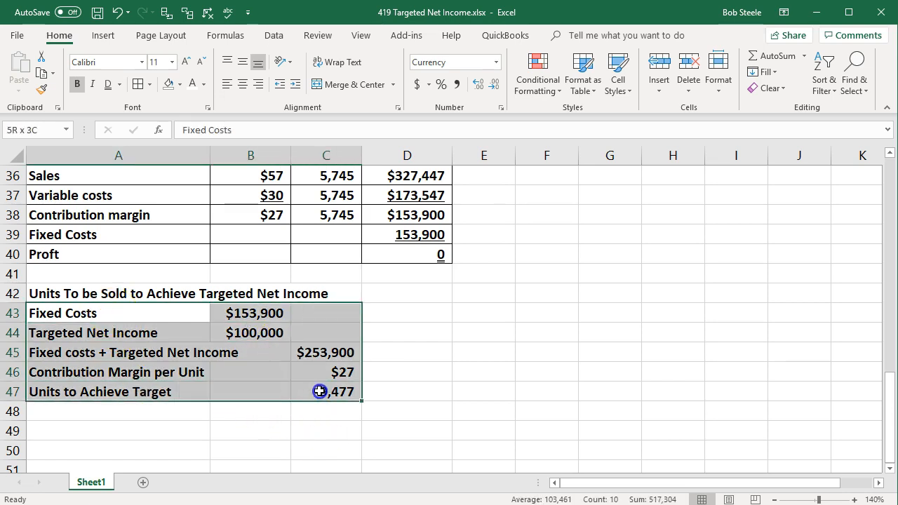
pyautogui.rightClick(323, 390)
pyautogui.click(389, 430)
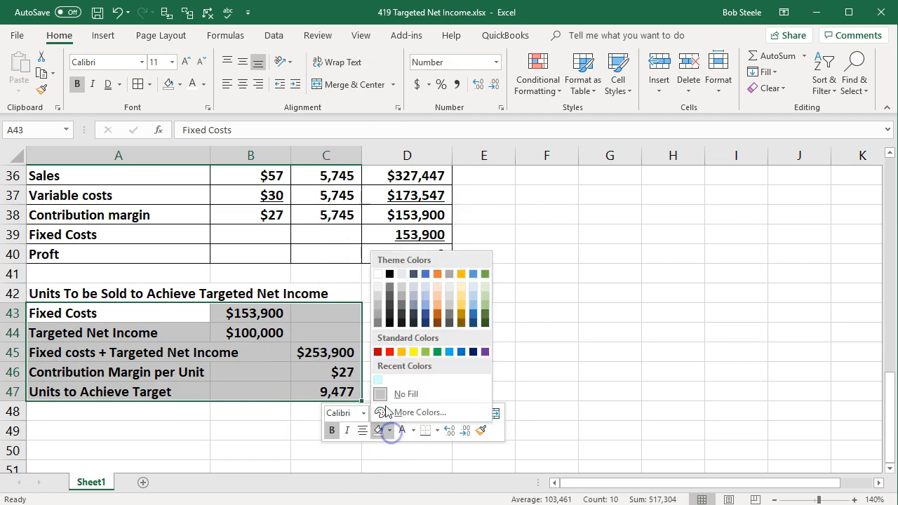
pyautogui.click(381, 374)
pyautogui.click(140, 88)
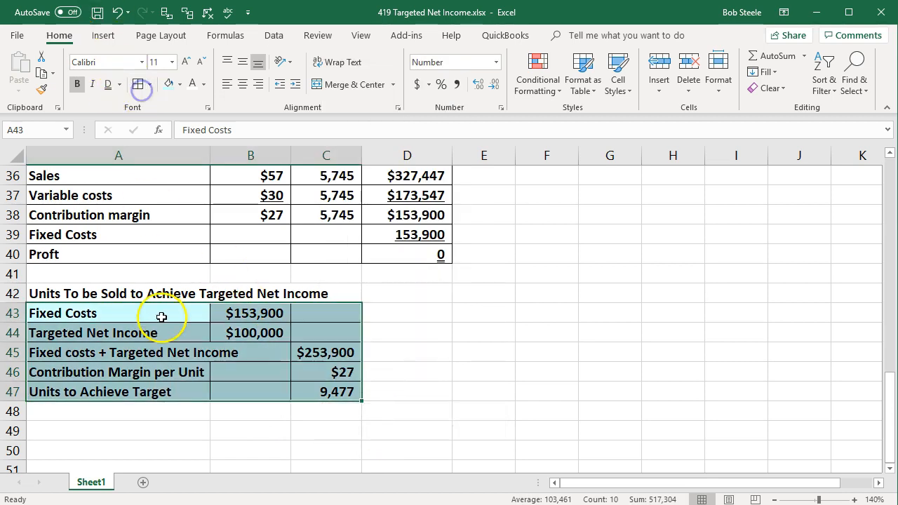
pyautogui.click(161, 315)
# - Give the heading row A42:C42 a black fill with white text
pyautogui.moveTo(130, 292); pyautogui.dragTo(301, 302)
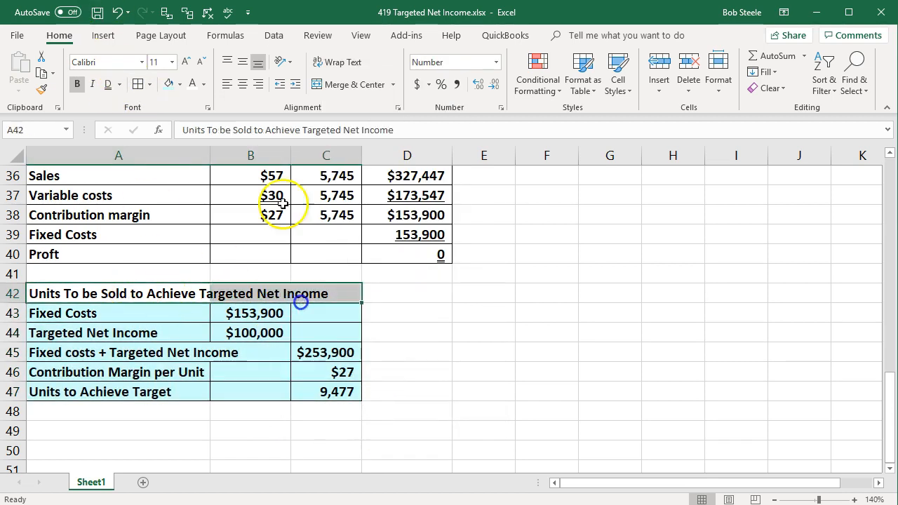
pyautogui.click(180, 84)
pyautogui.click(180, 116)
pyautogui.click(179, 116)
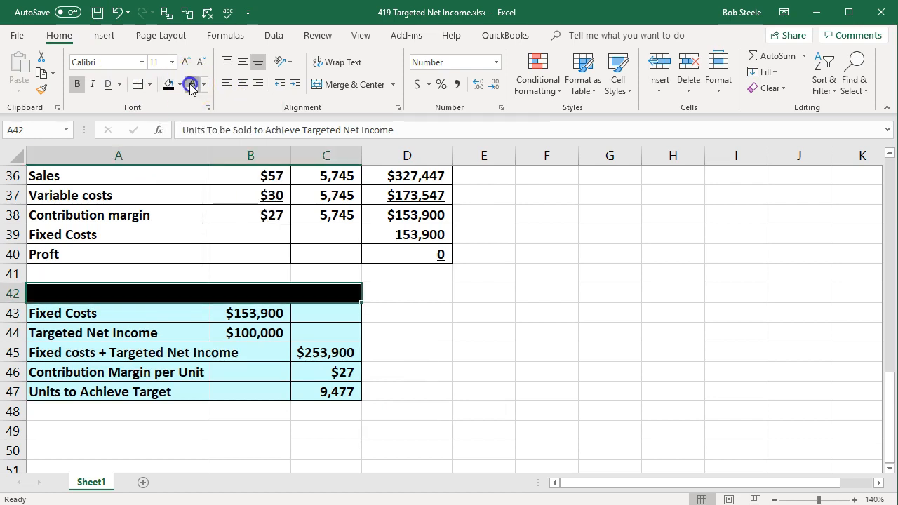
pyautogui.click(297, 390)
pyautogui.click(611, 414)
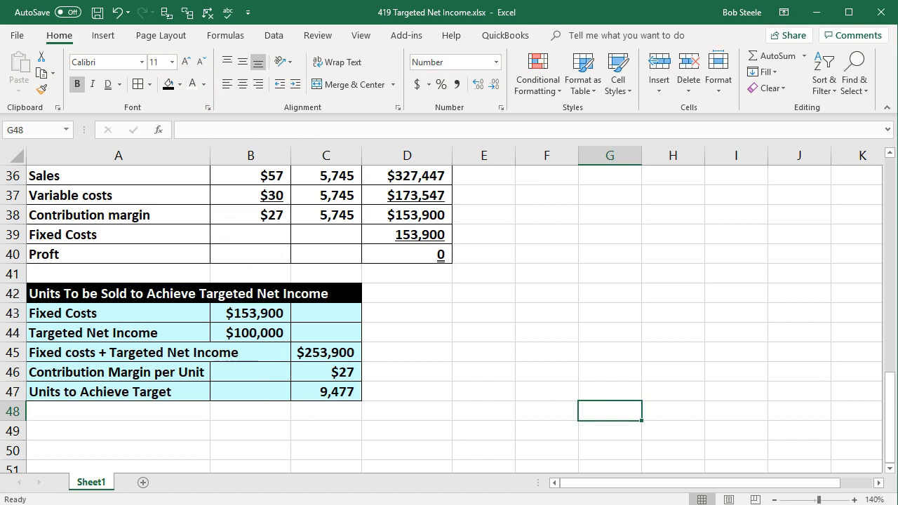
# - Examine the units formula in C47, the targeted net income in B44 and the contribution margin per unit in C46
pyautogui.click(431, 409)
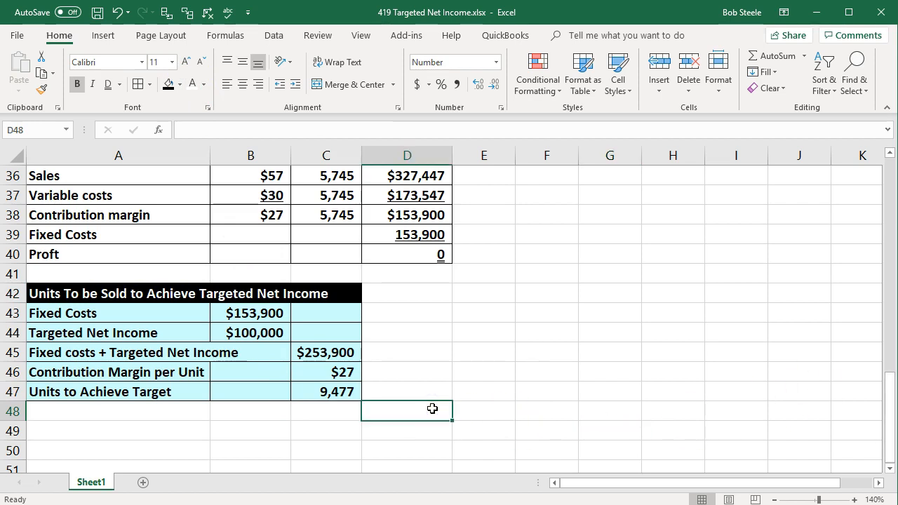
pyautogui.click(346, 393)
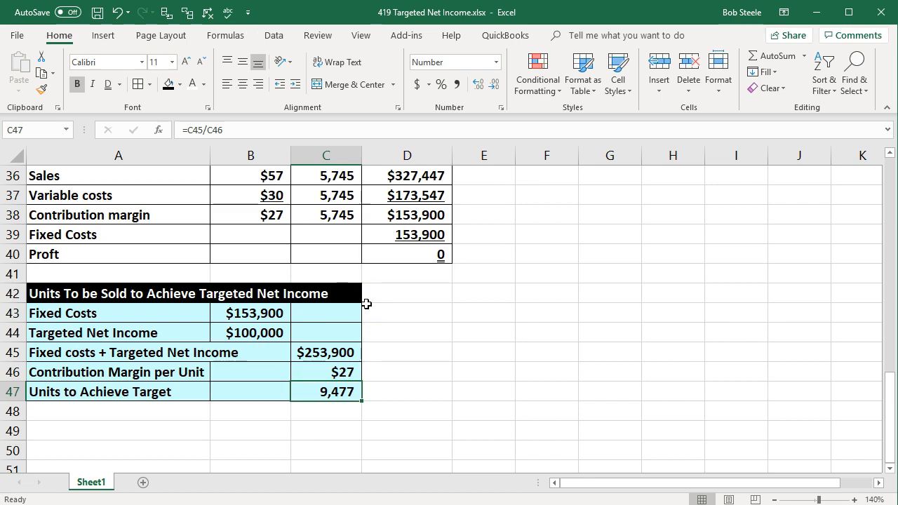
pyautogui.click(282, 333)
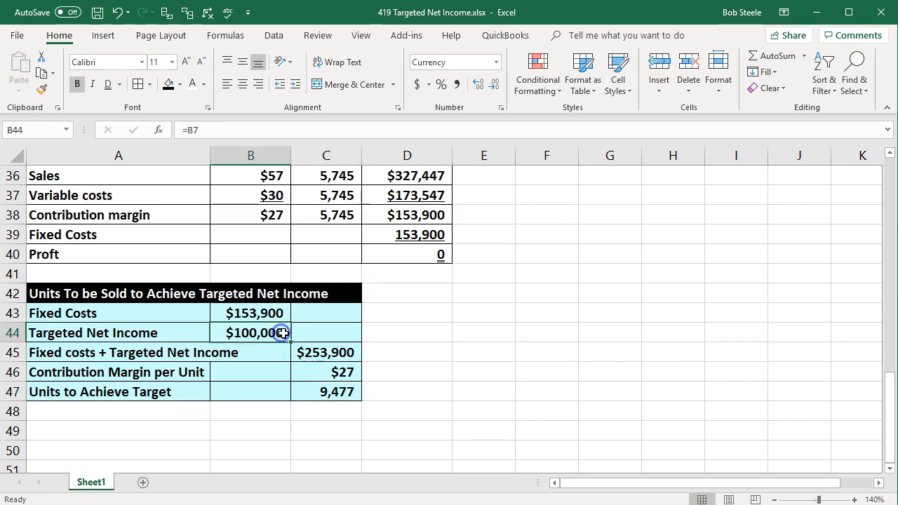
pyautogui.click(359, 370)
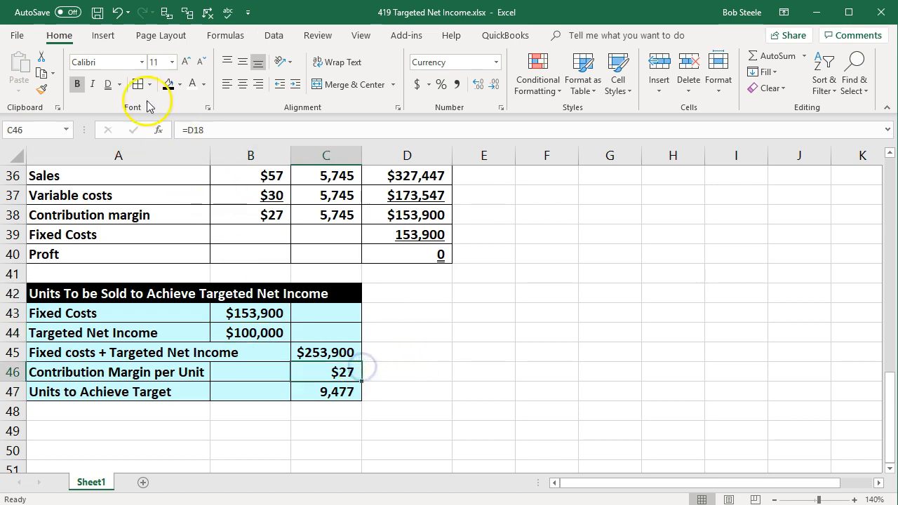
# - Apply a single underline to the contribution margin per unit in C46 and the targeted net income in B44
pyautogui.click(120, 84)
pyautogui.click(121, 98)
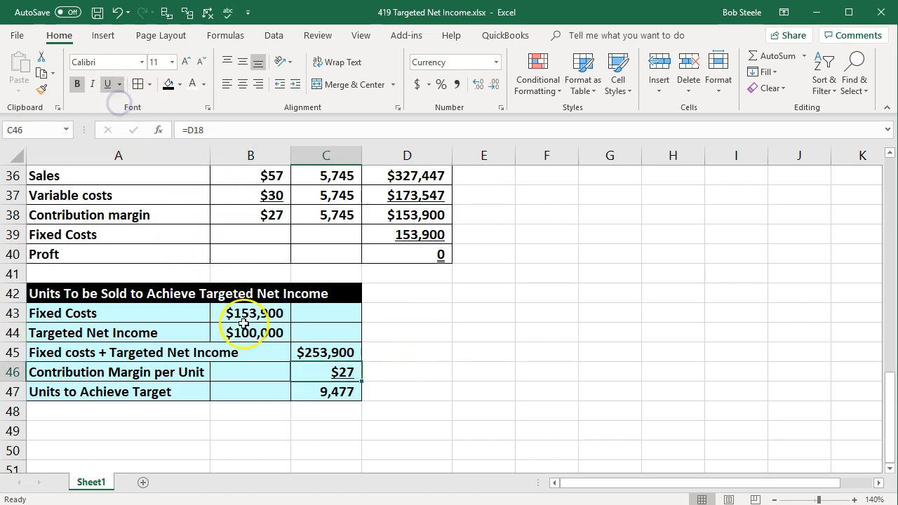
pyautogui.click(243, 324)
pyautogui.click(108, 85)
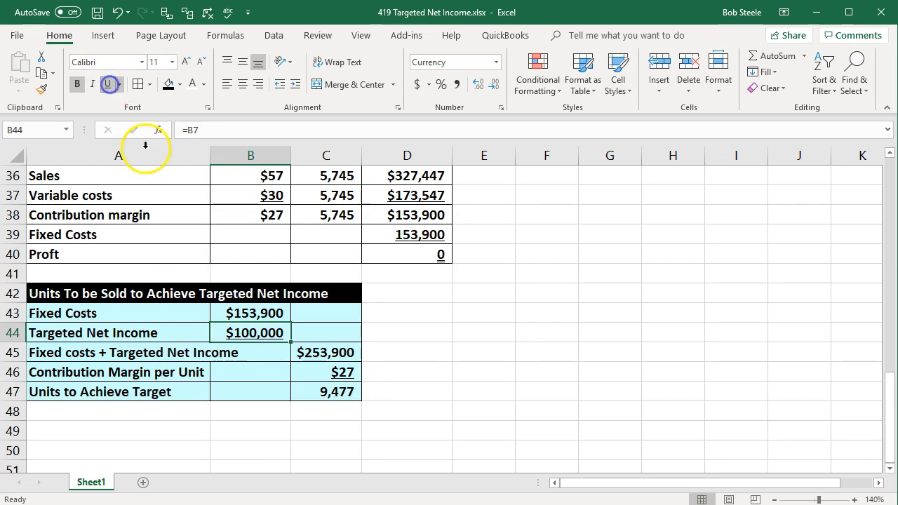
pyautogui.click(383, 333)
# - Paste the copied heading into A49 and edit it to read "Amount to Achieve Targeted Net Income - Method One"
pyautogui.scroll(-1, 401, 327)
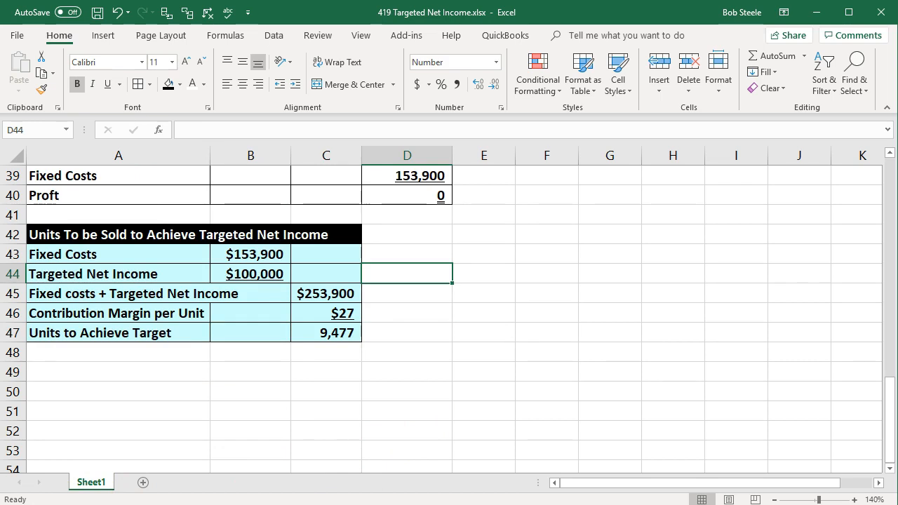
pyautogui.click(118, 372)
pyautogui.hotkey('ctrl', 'v')
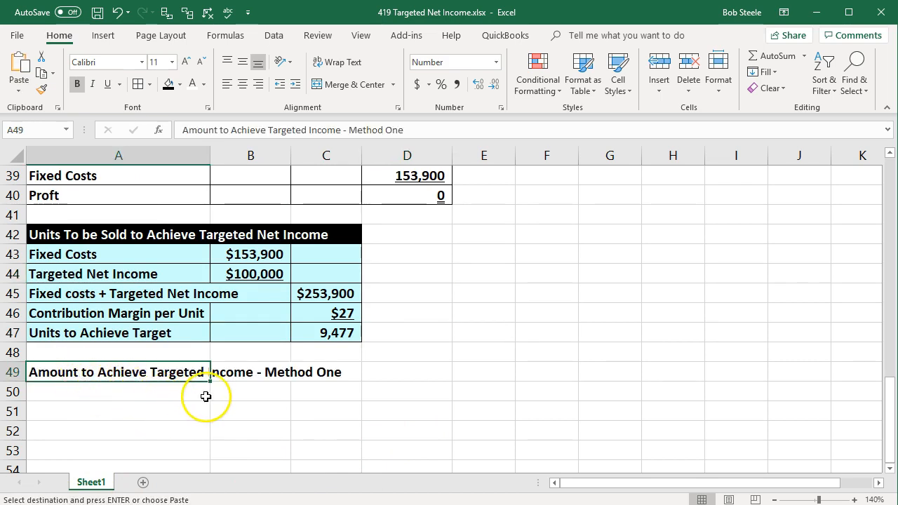
pyautogui.doubleClick(203, 373)
pyautogui.write('Net')
pyautogui.press('Return')
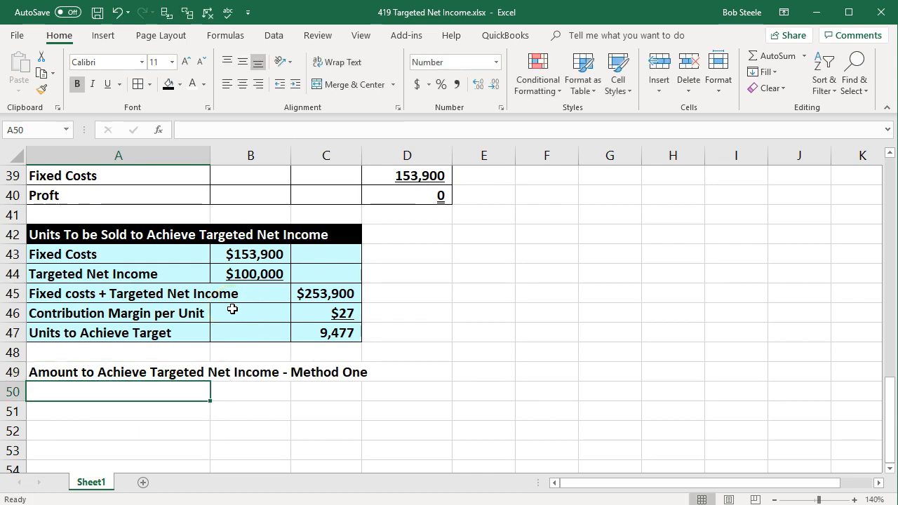
# - Link A50 to the Units to Achieve Target label with =A47 and C50 to its unit figure with =C47
pyautogui.write('=')
pyautogui.press('Up')
pyautogui.press('Up')
pyautogui.press('Up')
pyautogui.press('Tab')
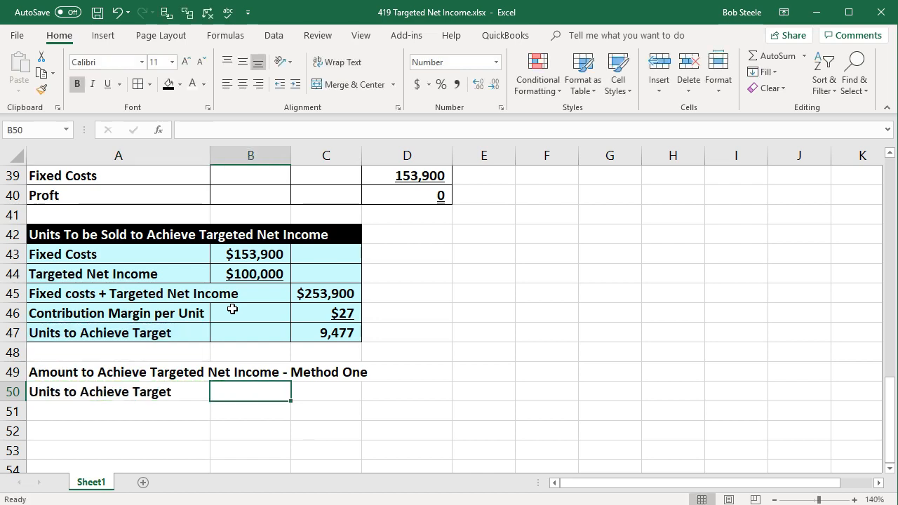
pyautogui.press('Right')
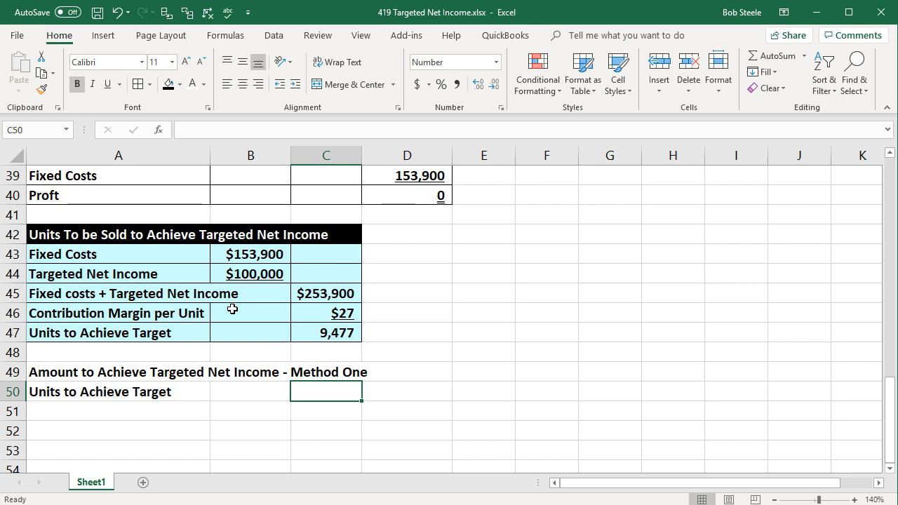
pyautogui.write('=')
pyautogui.press('Up')
pyautogui.press('Up')
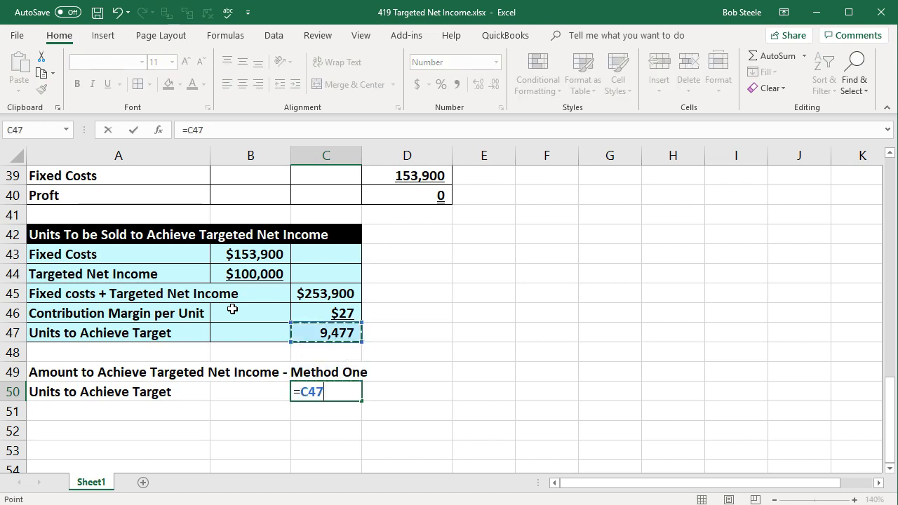
pyautogui.press('Return')
pyautogui.press('Home')
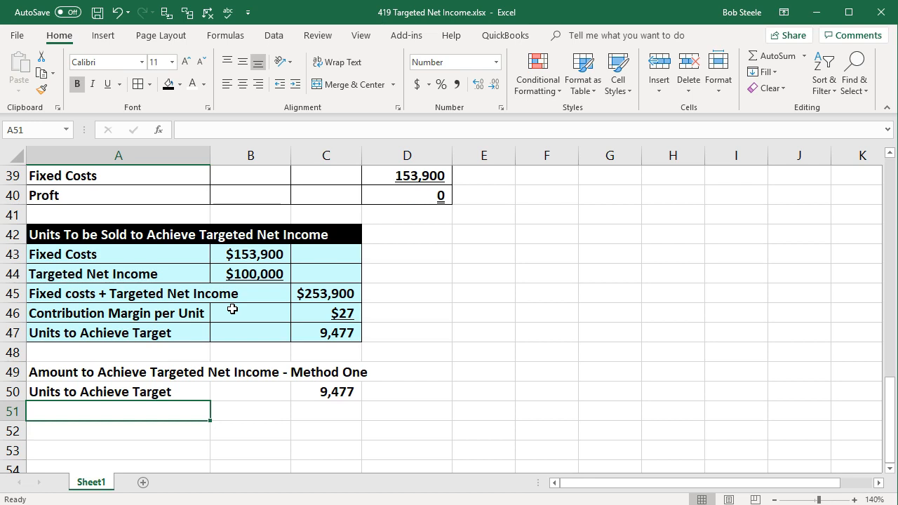
# - Label A51 "Sales Price Per Unit" and link C51 to the per-unit sales figure with =D16
pyautogui.write('Sales P')
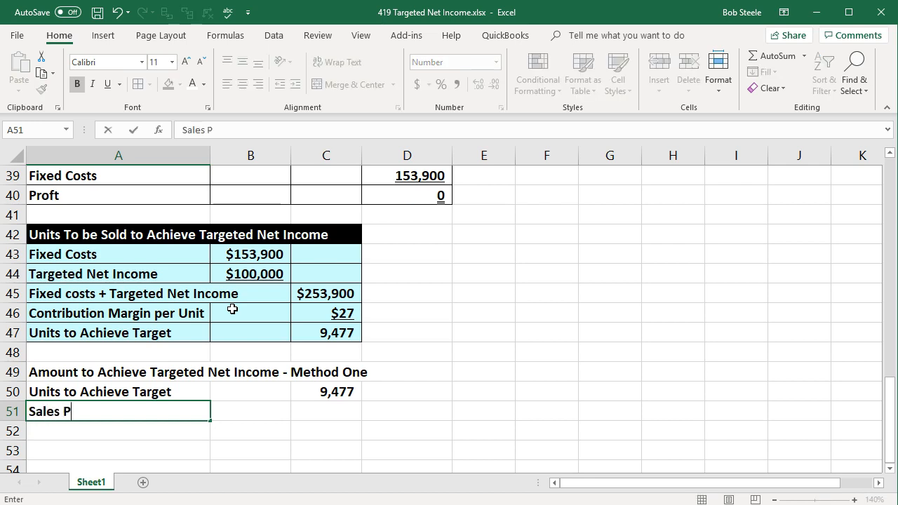
pyautogui.write('rice Per Unit')
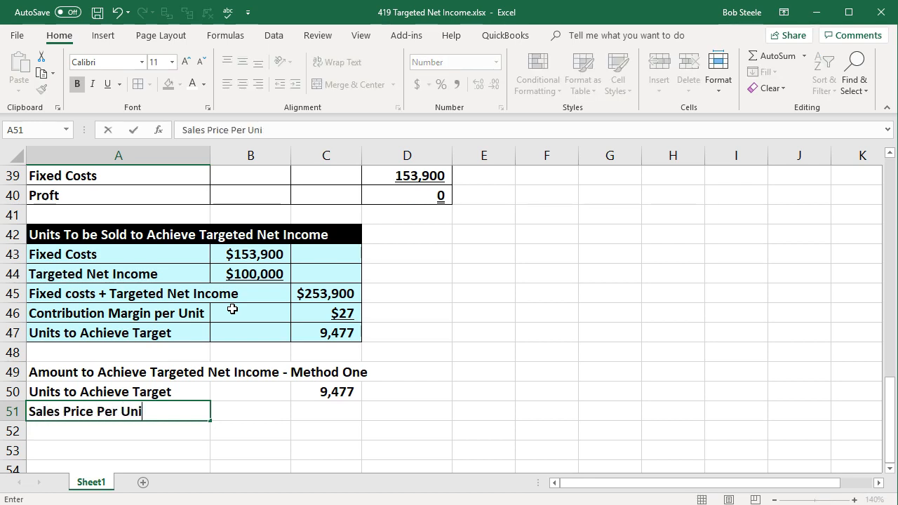
pyautogui.press('Tab')
pyautogui.press('Tab')
pyautogui.write('=')
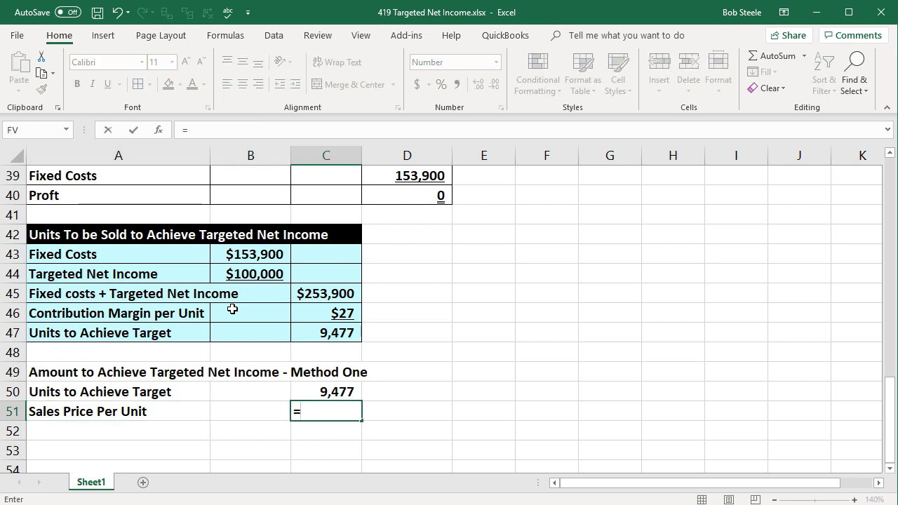
pyautogui.scroll(4, 300, 438)
pyautogui.scroll(6, 300, 439)
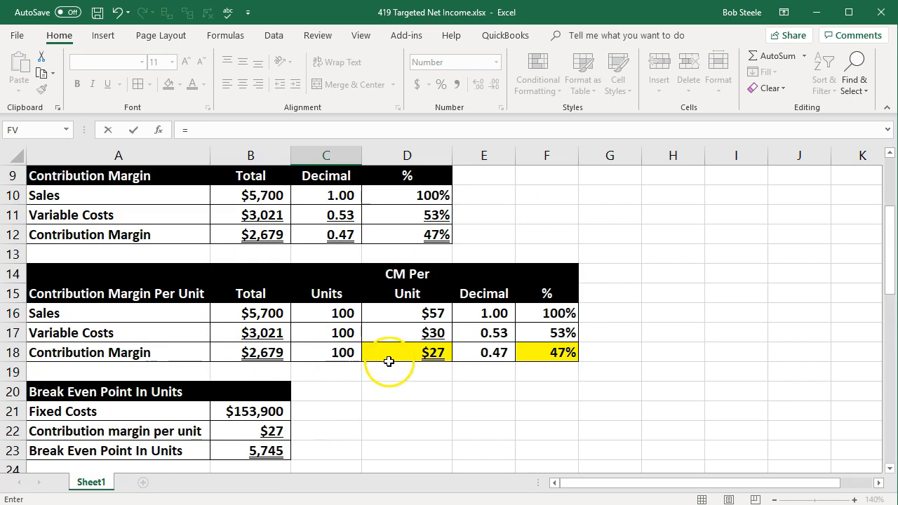
pyautogui.click(383, 311)
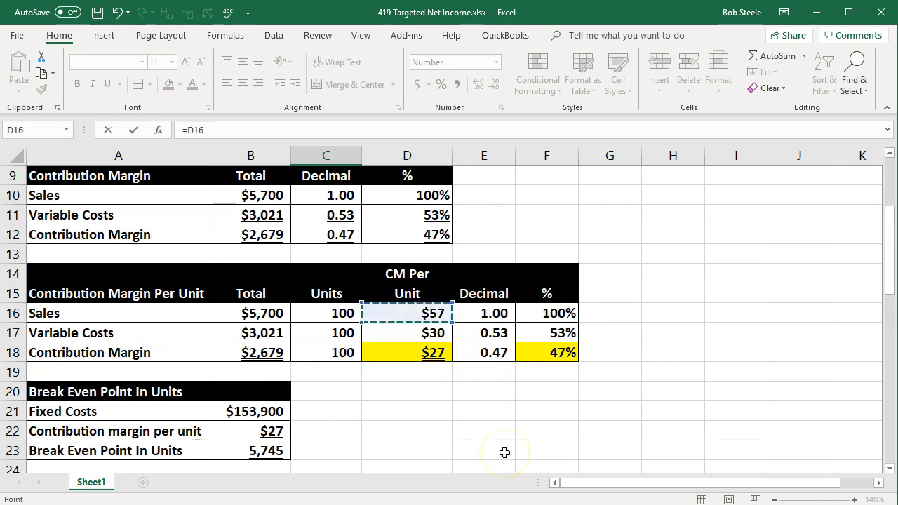
pyautogui.press('Escape')
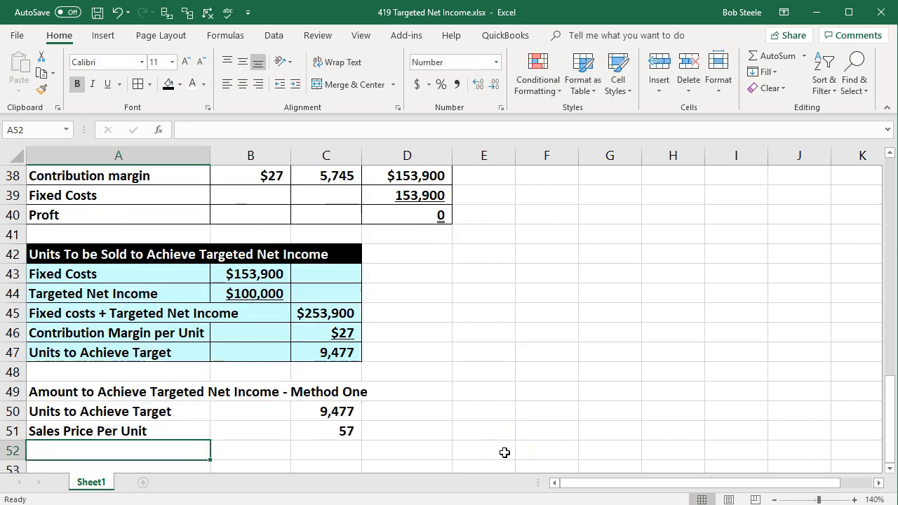
# - Format the sales price in C51 as Currency with a $ symbol and no decimal places
pyautogui.scroll(-2, 505, 452)
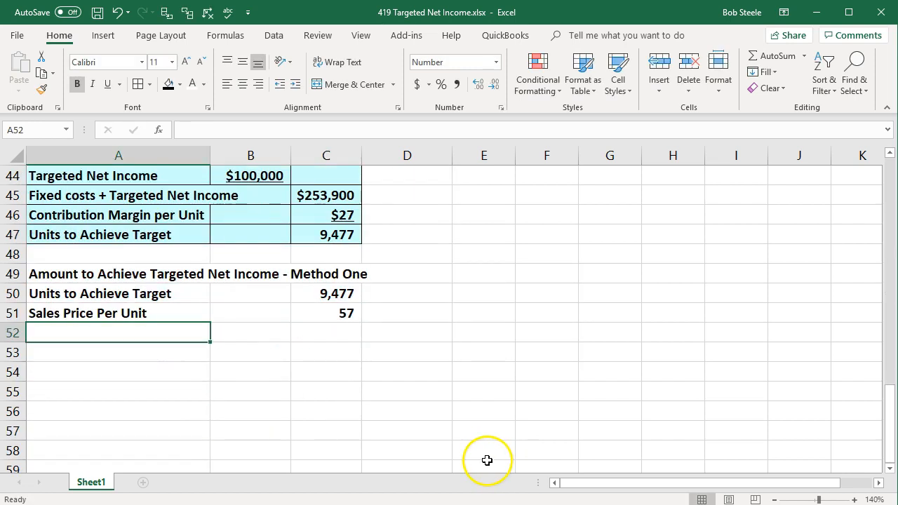
pyautogui.rightClick(333, 314)
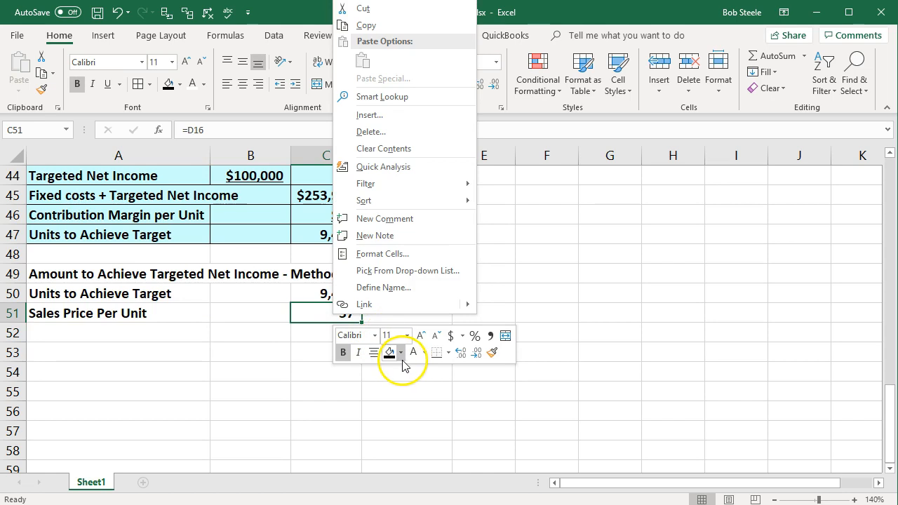
pyautogui.click(382, 254)
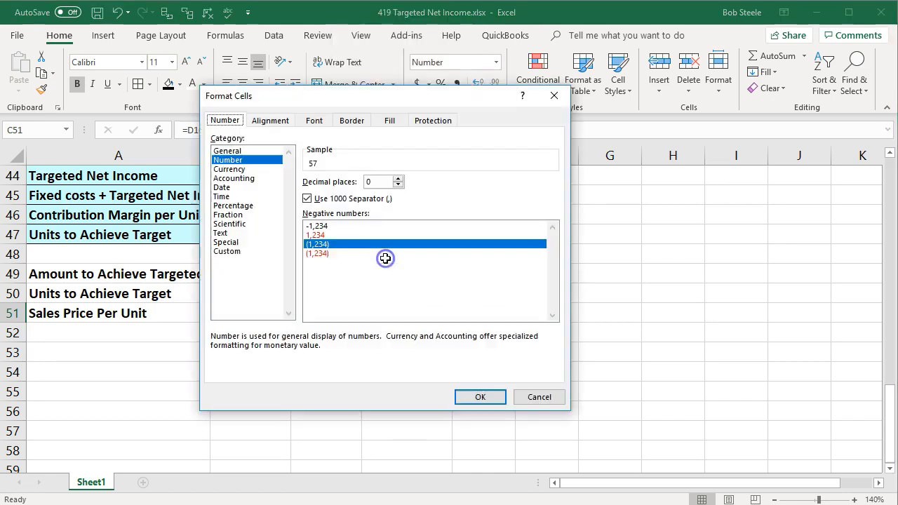
pyautogui.click(250, 170)
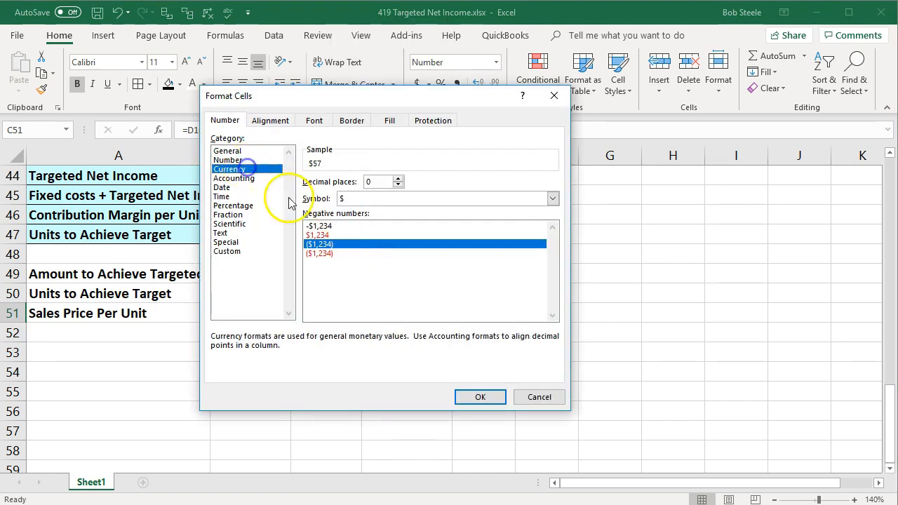
pyautogui.click(480, 397)
pyautogui.click(413, 422)
# - Multiply the target units by the sales price per unit in C52 with =C50*C51
pyautogui.click(357, 336)
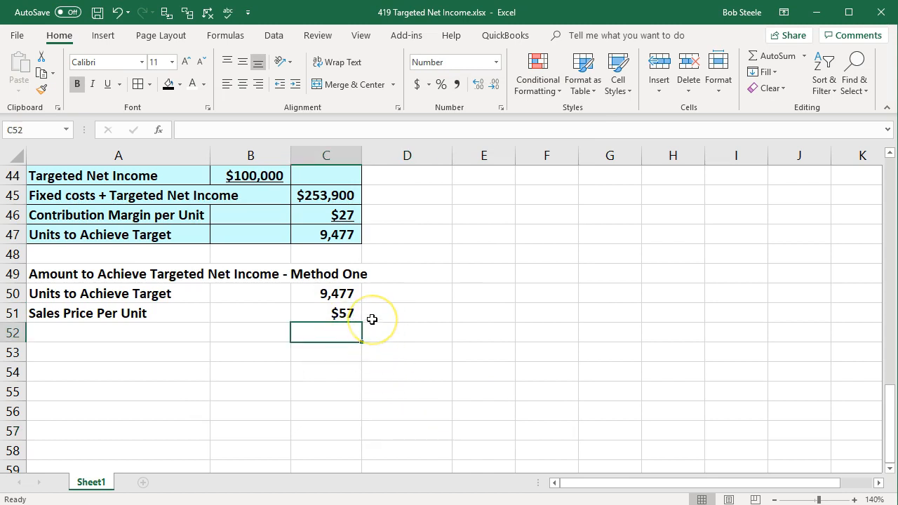
pyautogui.write('=')
pyautogui.press('Up')
pyautogui.press('Up')
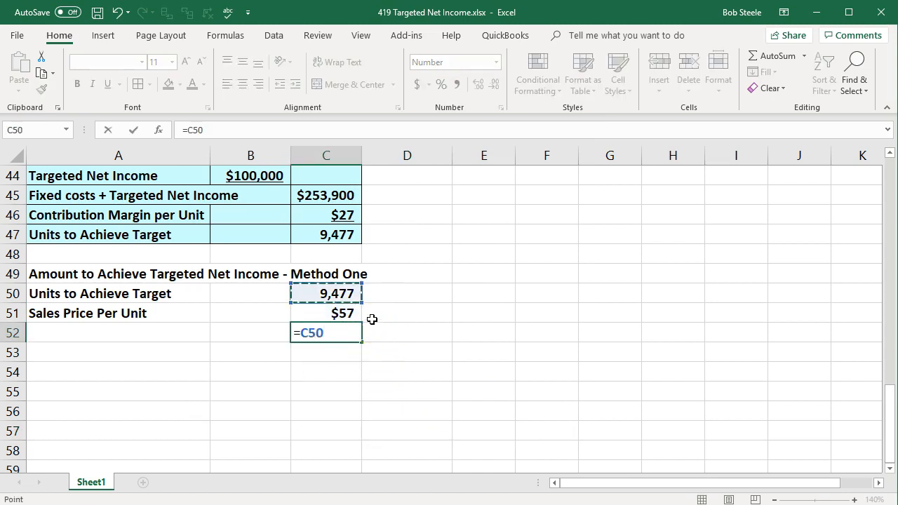
pyautogui.write('*')
pyautogui.press('Up')
pyautogui.press('Return')
# - Format the calculated amount in C52 as Currency
pyautogui.press('Up')
pyautogui.rightClick(358, 330)
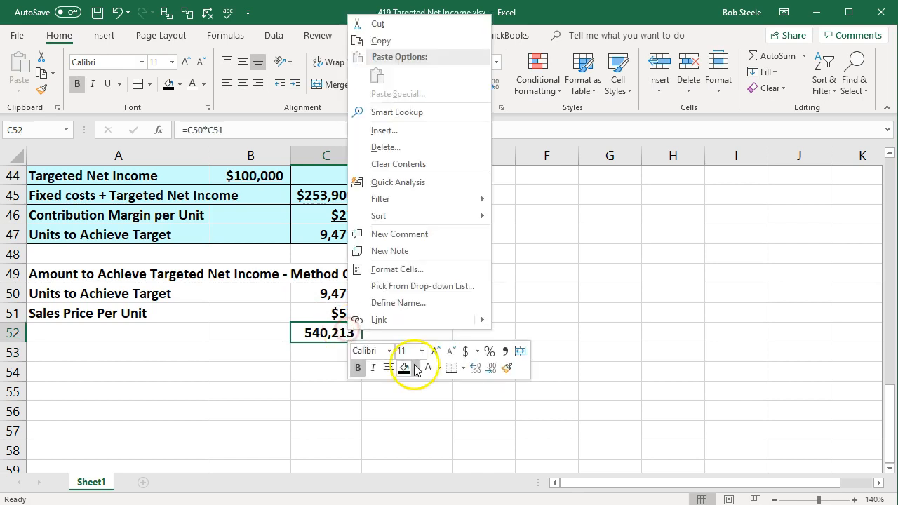
pyautogui.click(391, 269)
pyautogui.click(231, 175)
pyautogui.click(480, 404)
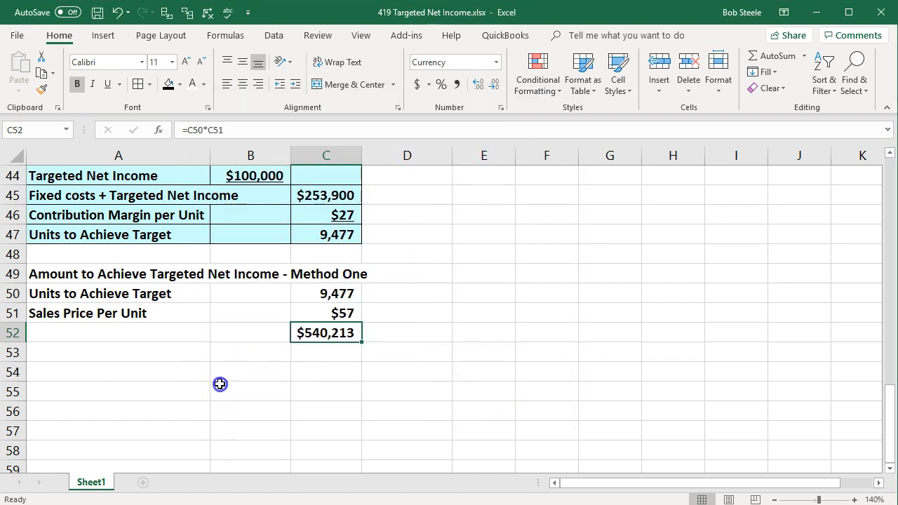
pyautogui.click(222, 386)
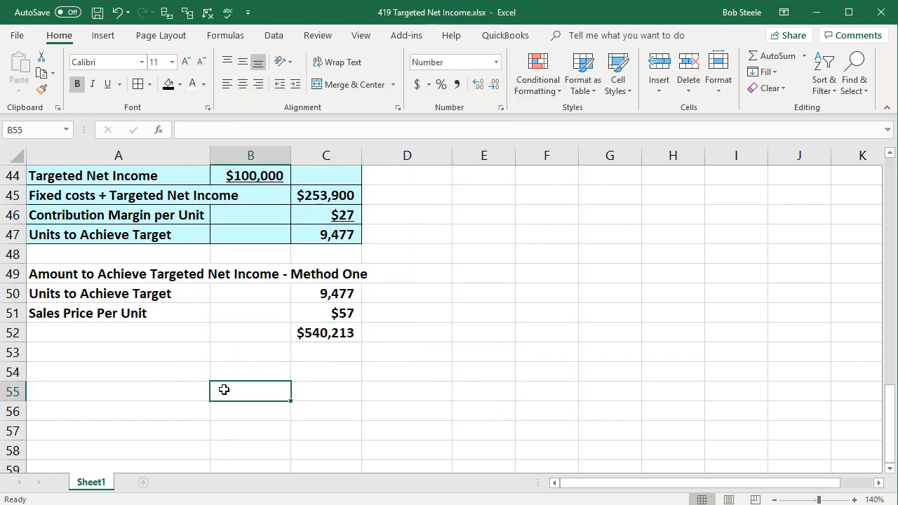
# - Copy the A49 heading into A52 and shorten the copy to "Amount to Achieve Targeted Net Income"
pyautogui.click(115, 278)
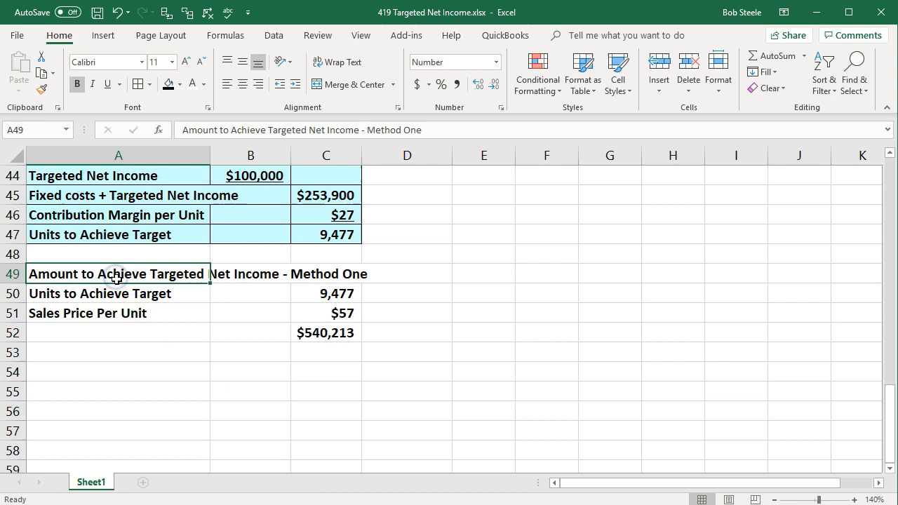
pyautogui.hotkey('ctrl', 'c')
pyautogui.click(114, 333)
pyautogui.hotkey('ctrl', 'v')
pyautogui.click(196, 406)
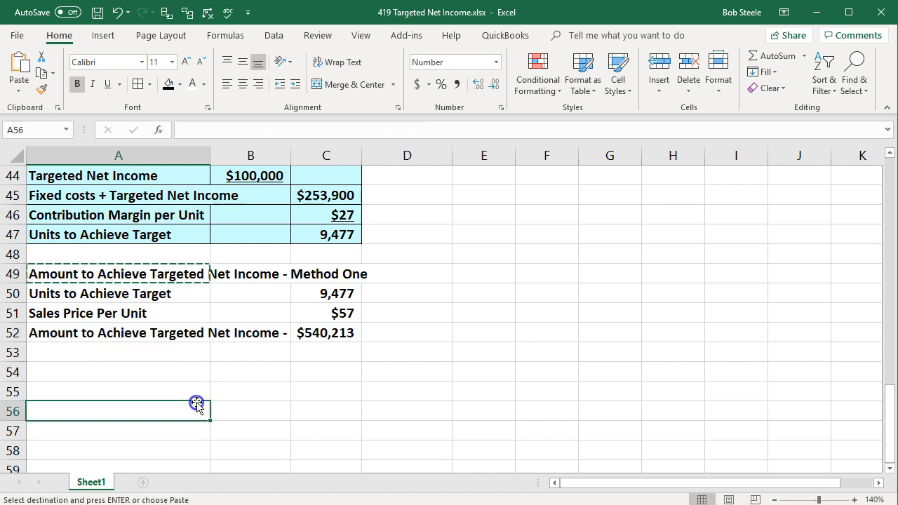
pyautogui.doubleClick(169, 332)
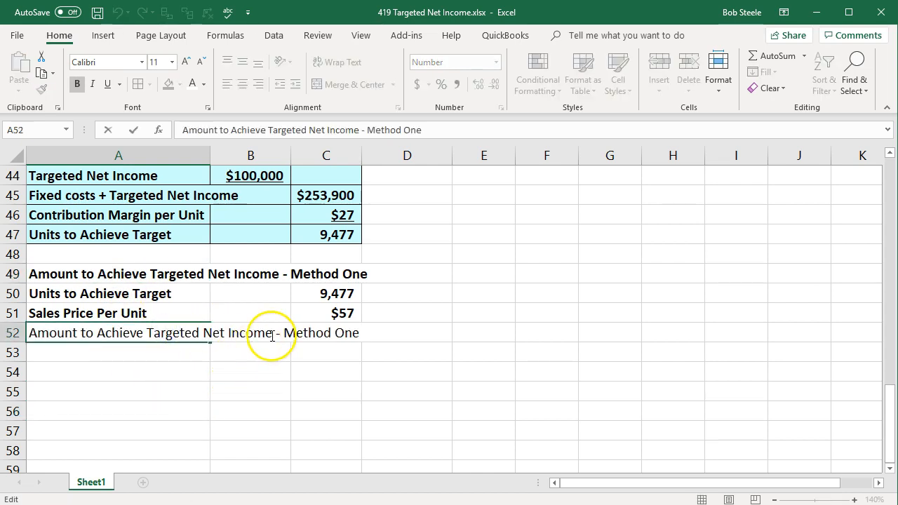
pyautogui.moveTo(273, 335); pyautogui.dragTo(622, 321)
pyautogui.press('BackSpace')
pyautogui.press('Return')
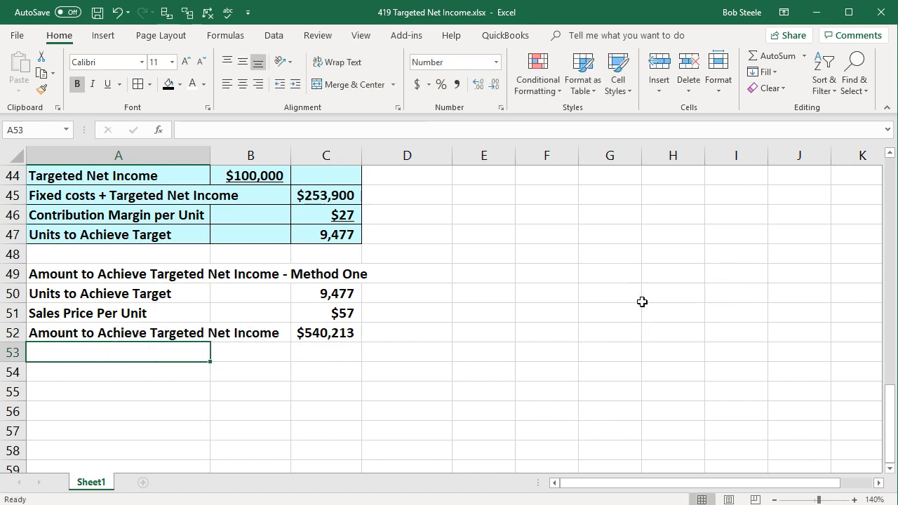
# - Underline the sales price in C51 and double-underline the resulting amount in C52
pyautogui.click(323, 313)
pyautogui.click(112, 85)
pyautogui.click(318, 333)
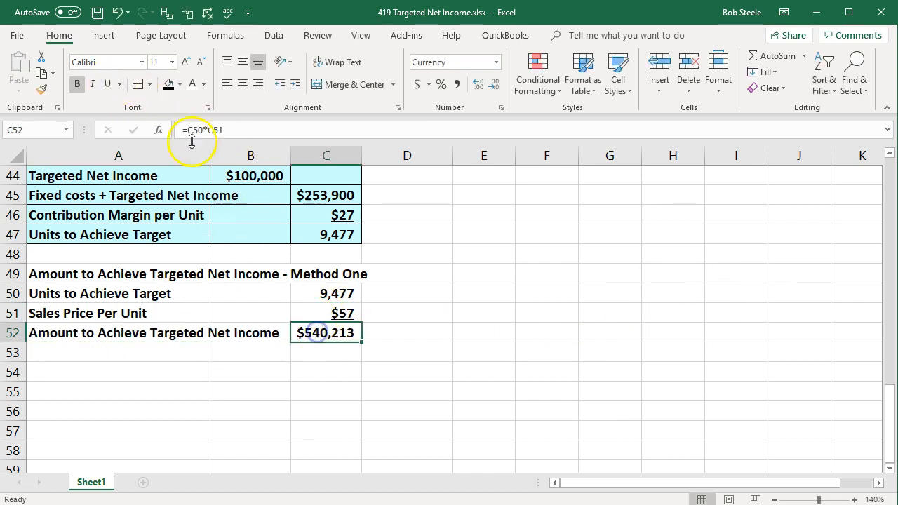
pyautogui.click(119, 84)
pyautogui.click(132, 118)
pyautogui.click(125, 307)
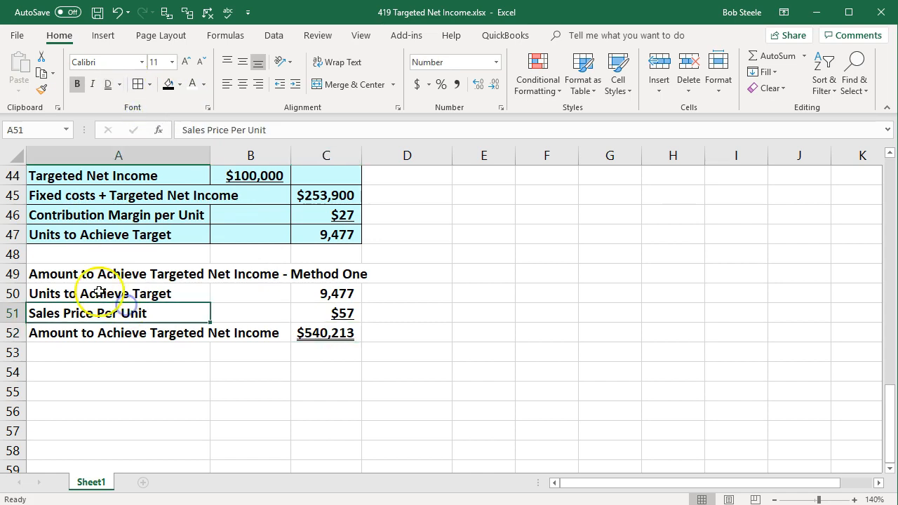
# - Fill A50:C52 with the recently used light blue and add borders around its cells
pyautogui.moveTo(98, 294); pyautogui.dragTo(325, 337)
pyautogui.rightClick(325, 337)
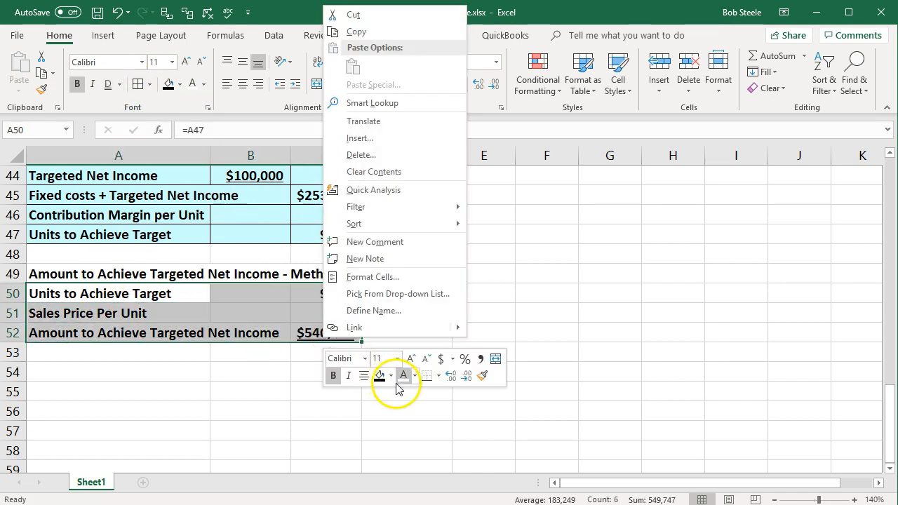
pyautogui.click(391, 376)
pyautogui.click(420, 504)
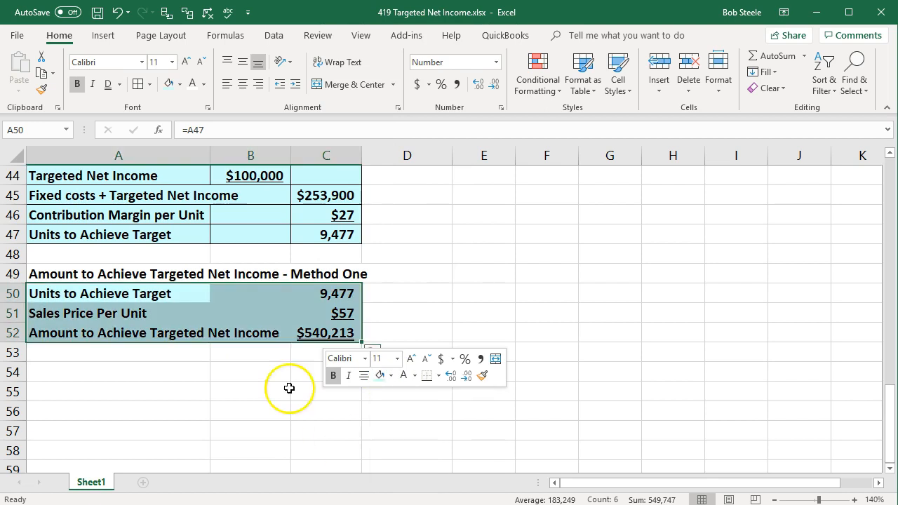
pyautogui.click(137, 84)
pyautogui.click(228, 391)
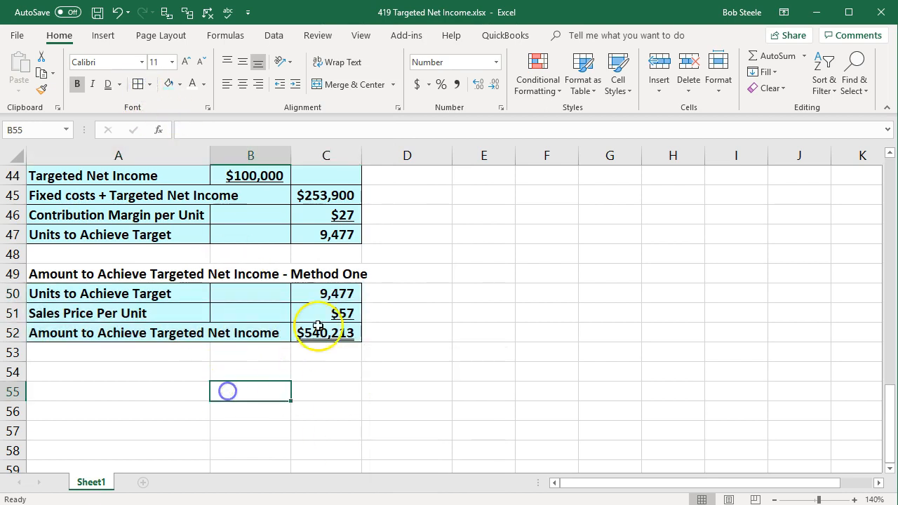
# - Try merging A50:B50 with a left-aligned label, and undo both changes
pyautogui.click(317, 291)
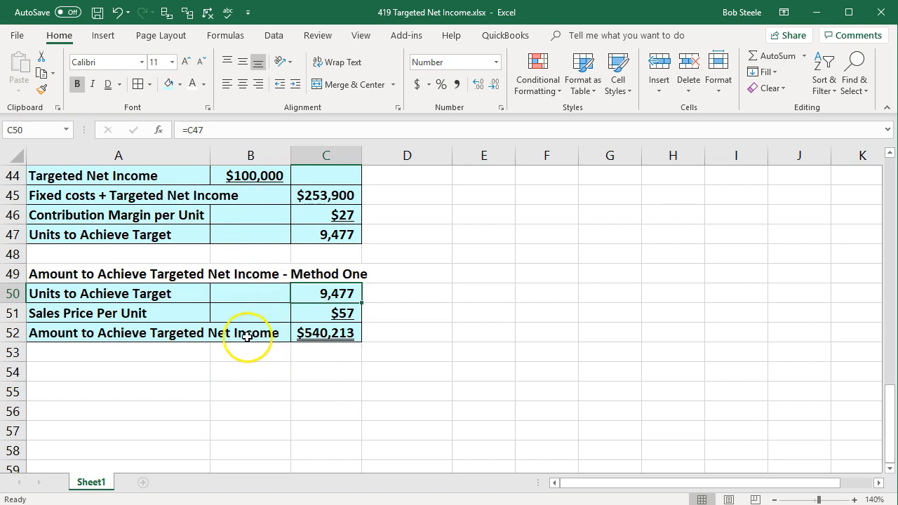
pyautogui.click(203, 301)
pyautogui.moveTo(216, 301); pyautogui.dragTo(219, 299)
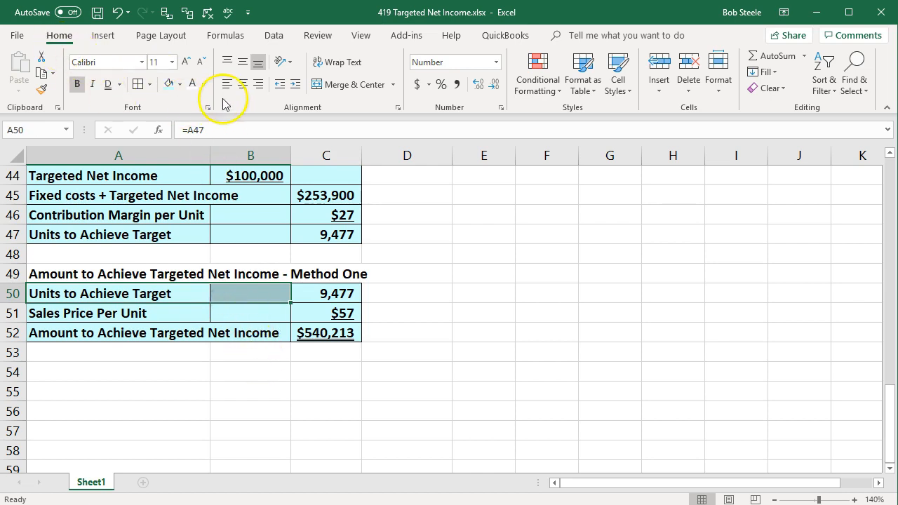
pyautogui.click(339, 85)
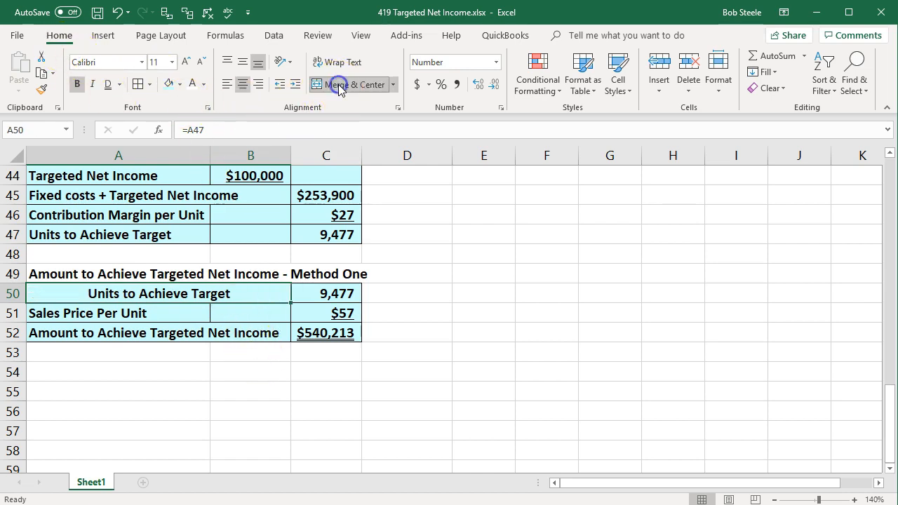
pyautogui.click(228, 84)
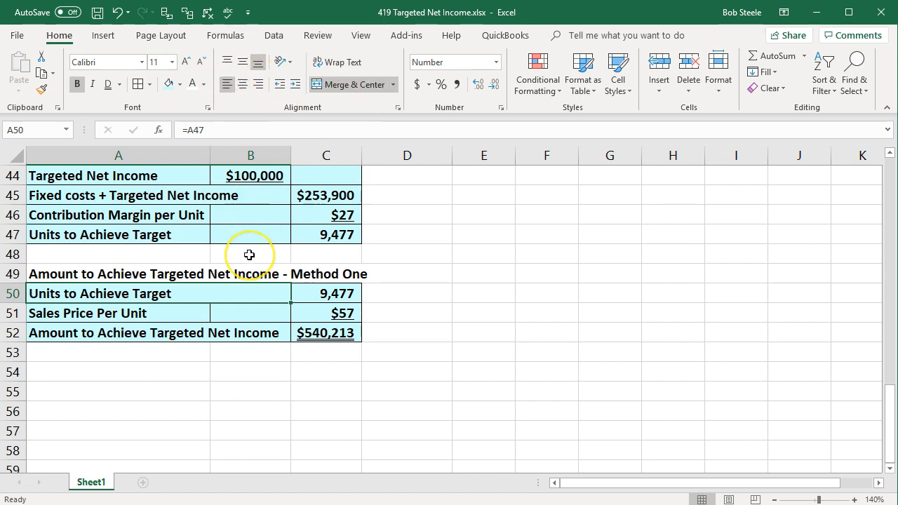
pyautogui.click(223, 295)
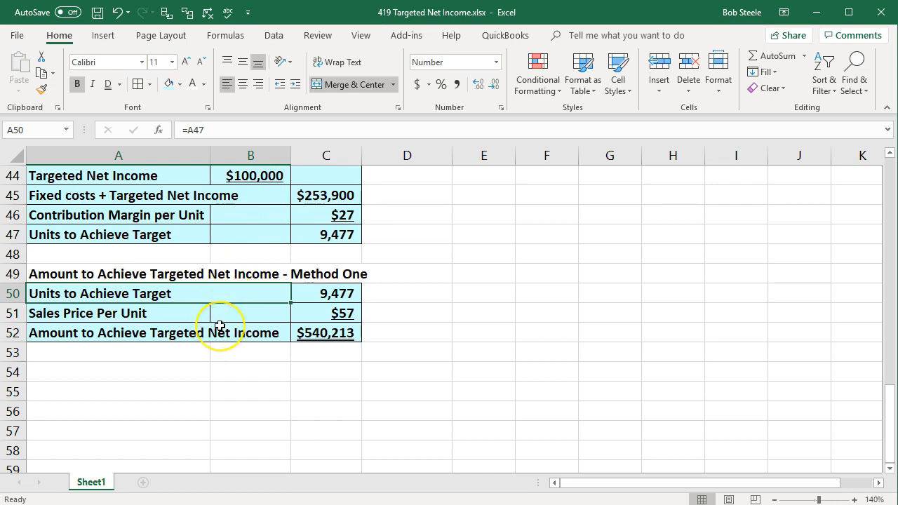
pyautogui.click(117, 12)
pyautogui.click(117, 12)
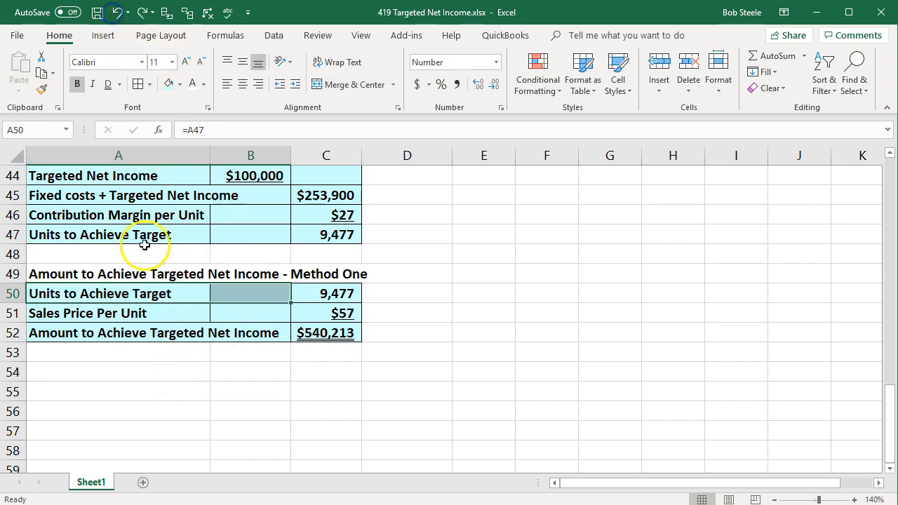
pyautogui.click(161, 393)
# - Replace the borders of A50:B50 with outside borders only, removing the line between the two cells
pyautogui.moveTo(135, 290); pyautogui.dragTo(247, 292)
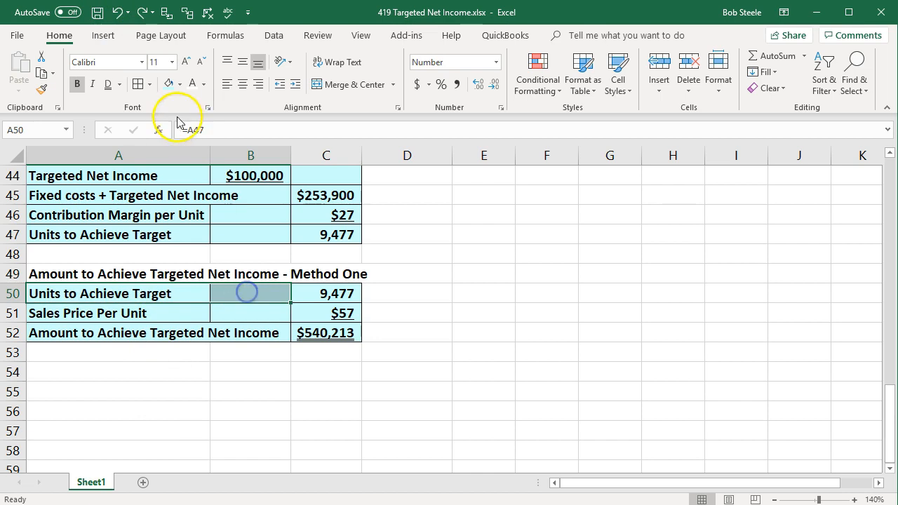
pyautogui.click(149, 84)
pyautogui.click(152, 190)
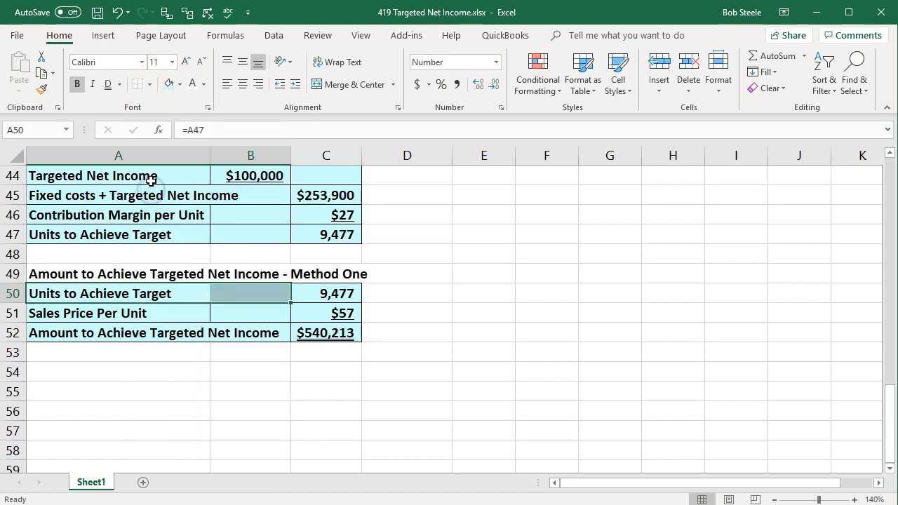
pyautogui.click(149, 85)
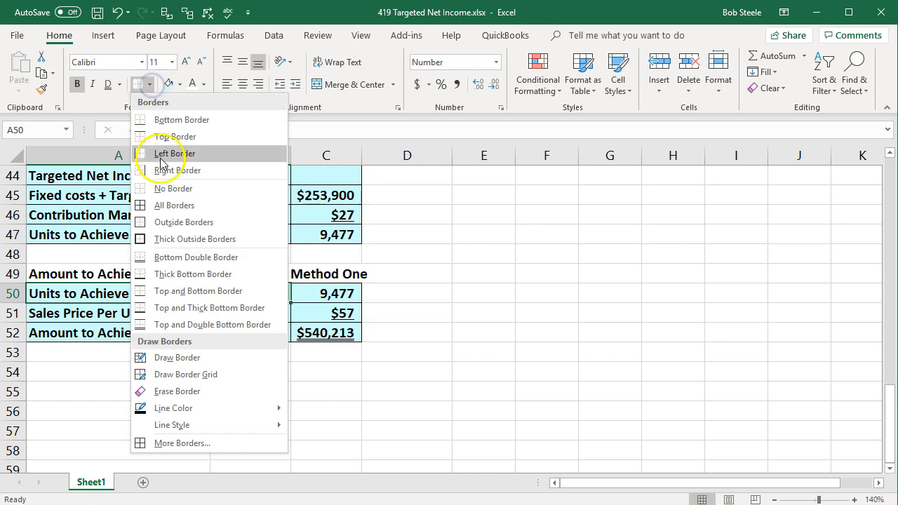
pyautogui.click(168, 222)
pyautogui.click(176, 372)
# - Clear the borders of the sales price label range A51:B51 and apply outside borders only
pyautogui.moveTo(154, 315); pyautogui.dragTo(250, 321)
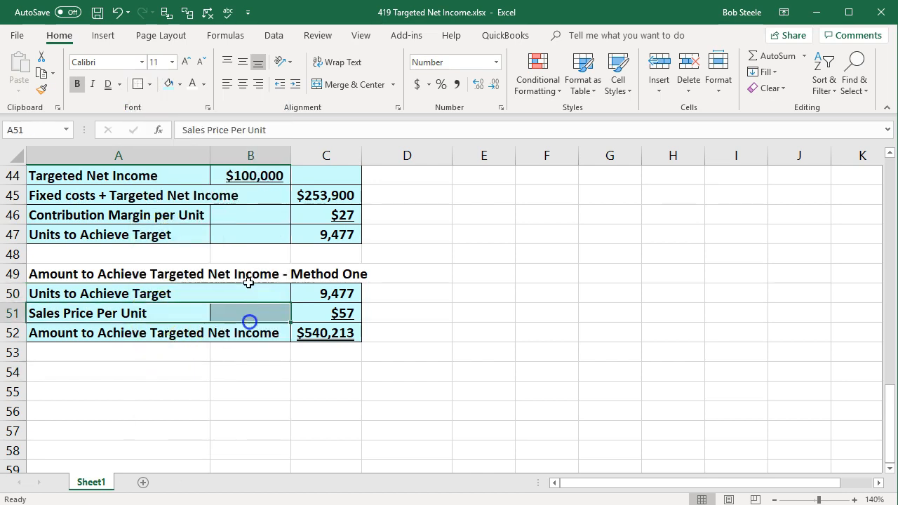
pyautogui.click(149, 84)
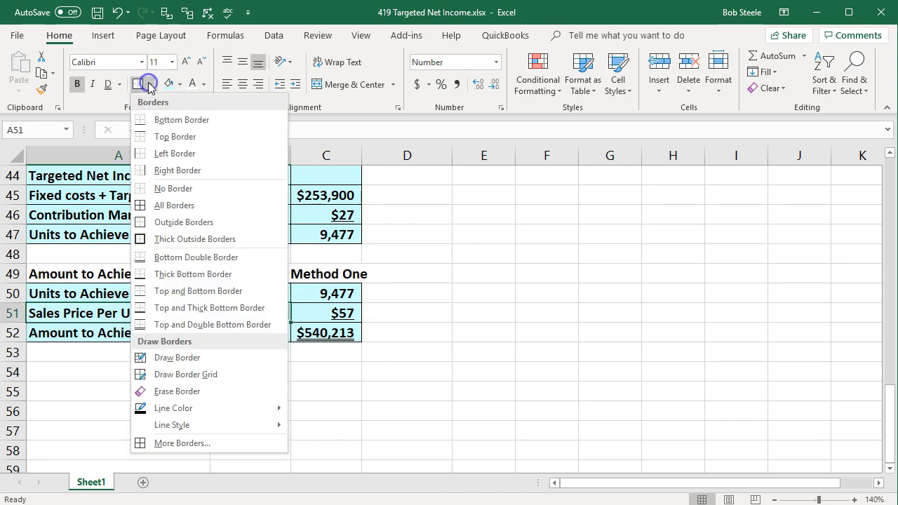
pyautogui.click(153, 189)
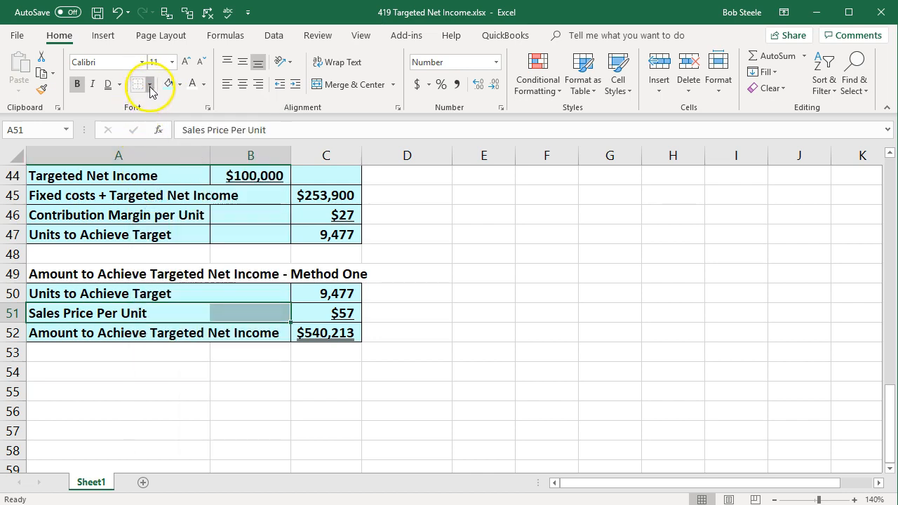
pyautogui.click(150, 85)
pyautogui.click(158, 220)
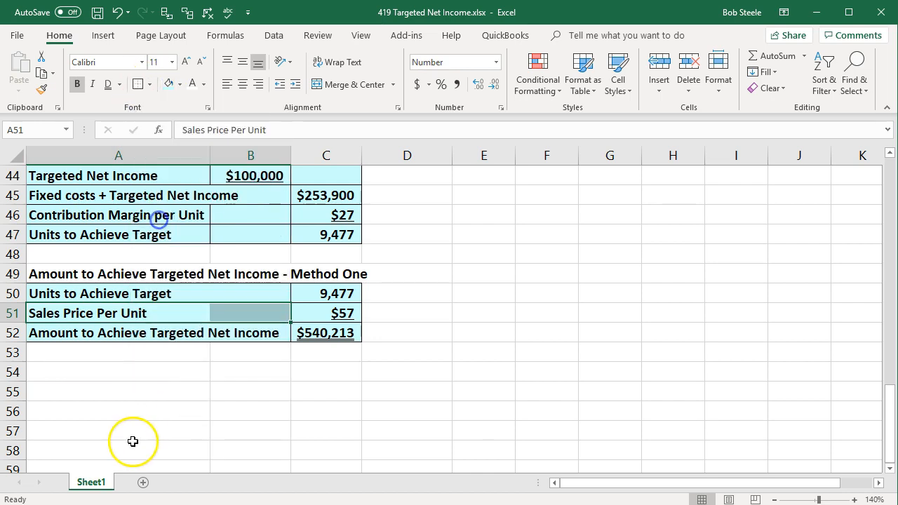
pyautogui.click(148, 410)
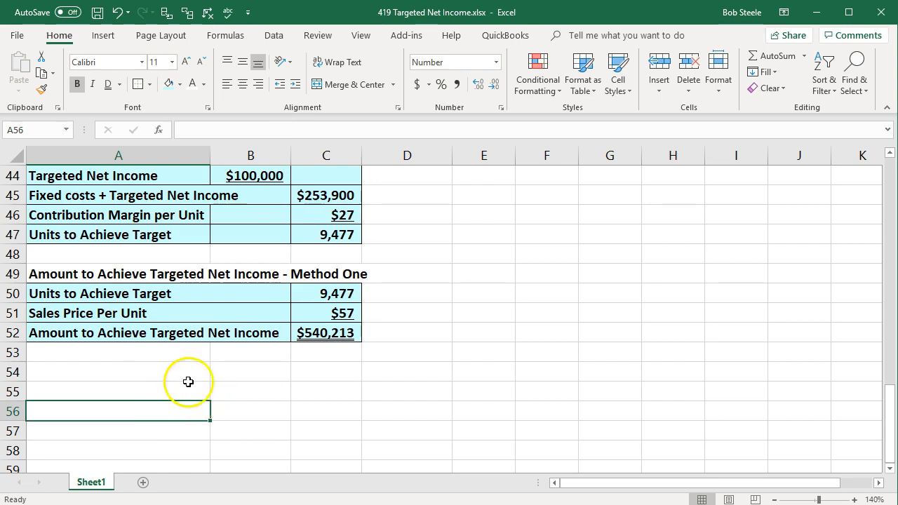
# - Fill the heading range A49:C49 with black, make its text white, and widen column A so the heading fits
pyautogui.moveTo(160, 271); pyautogui.dragTo(321, 274)
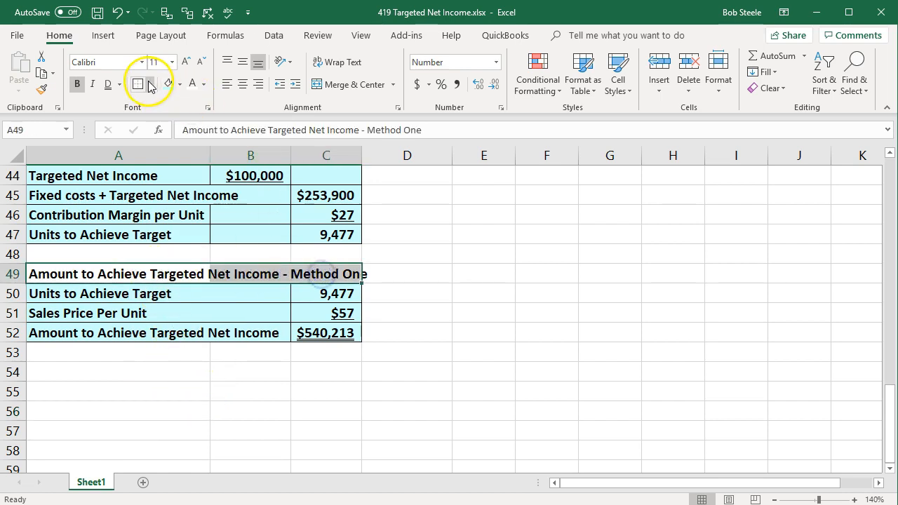
pyautogui.click(180, 84)
pyautogui.click(179, 116)
pyautogui.click(191, 84)
pyautogui.click(197, 234)
pyautogui.moveTo(210, 150); pyautogui.dragTo(219, 150)
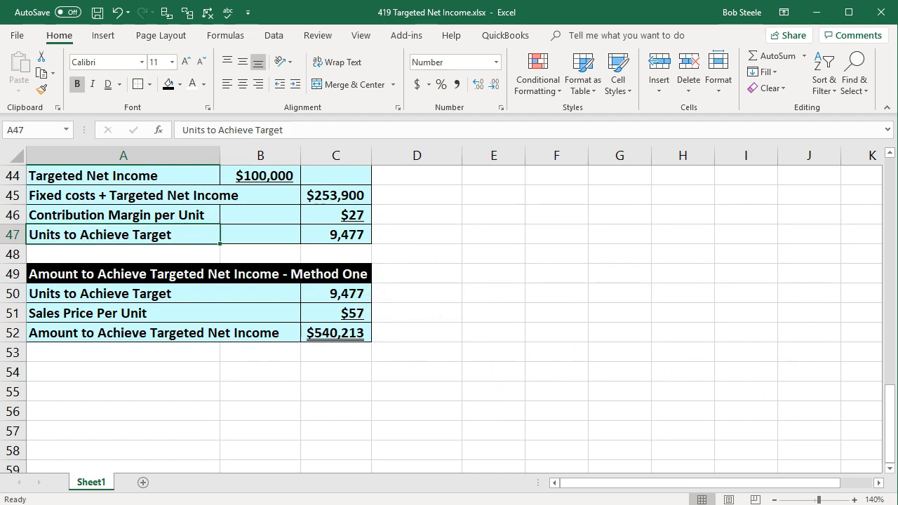
# - Enter the heading "Amount to Achieve Targeted Income - Method Two" in A54 and the label "Fixed Costs & Targeted Income" in A55
pyautogui.click(70, 372)
pyautogui.write('Amount to Achieve Targeted Income - Method Two')
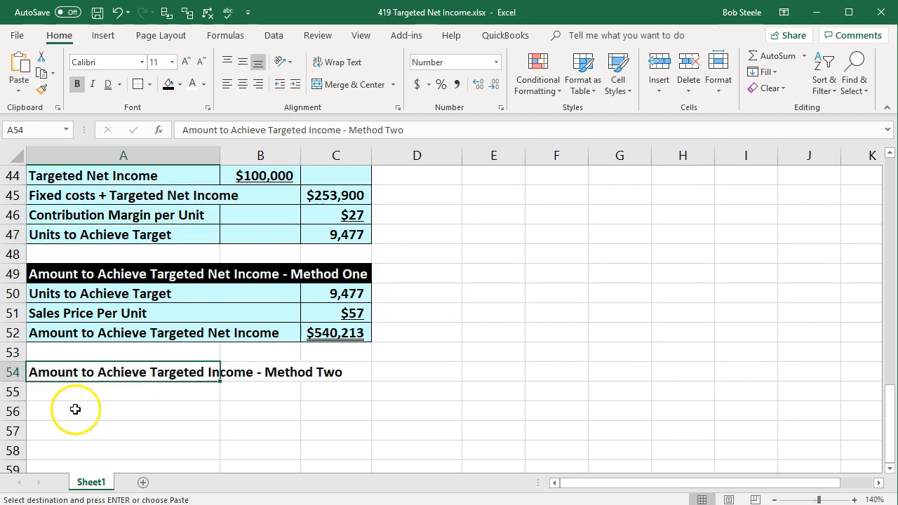
pyautogui.click(66, 396)
pyautogui.write('Fixed Costs & Targeted')
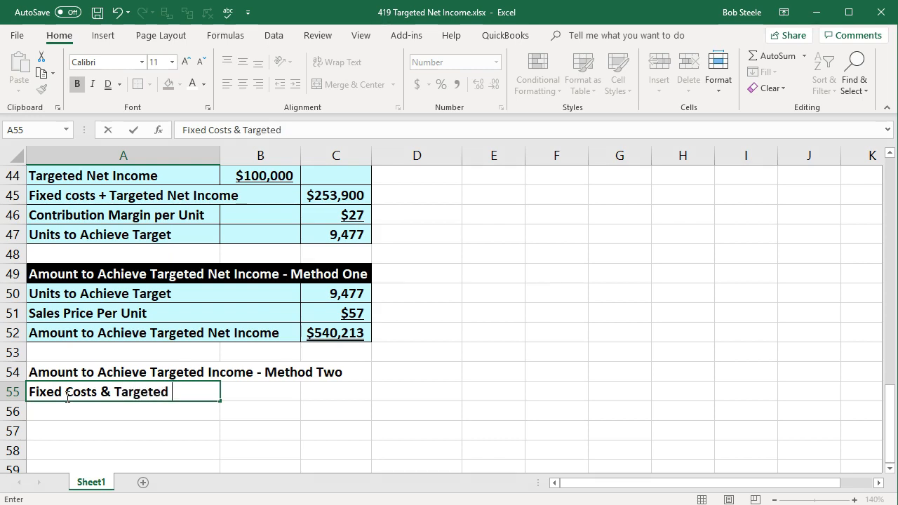
pyautogui.write('ome')
pyautogui.press('Tab')
pyautogui.press('Tab')
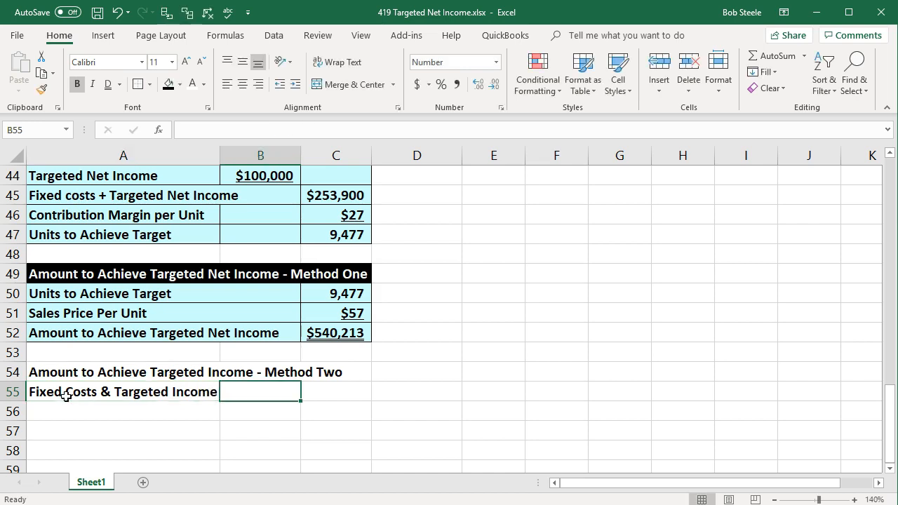
# - Link C55 to the combined fixed costs and targeted net income with =C45, and check the source amounts in B43:B44
pyautogui.scroll(-1, 65, 397)
pyautogui.click(319, 358)
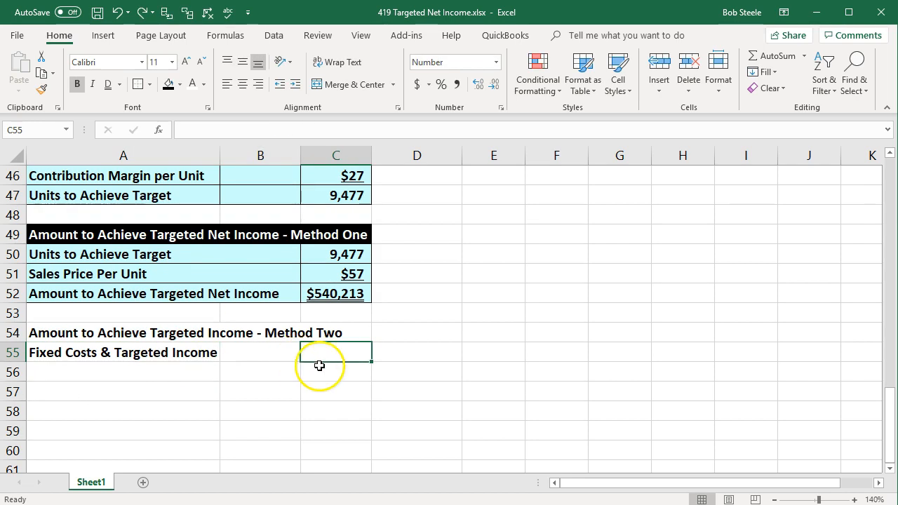
pyautogui.scroll(2, 327, 391)
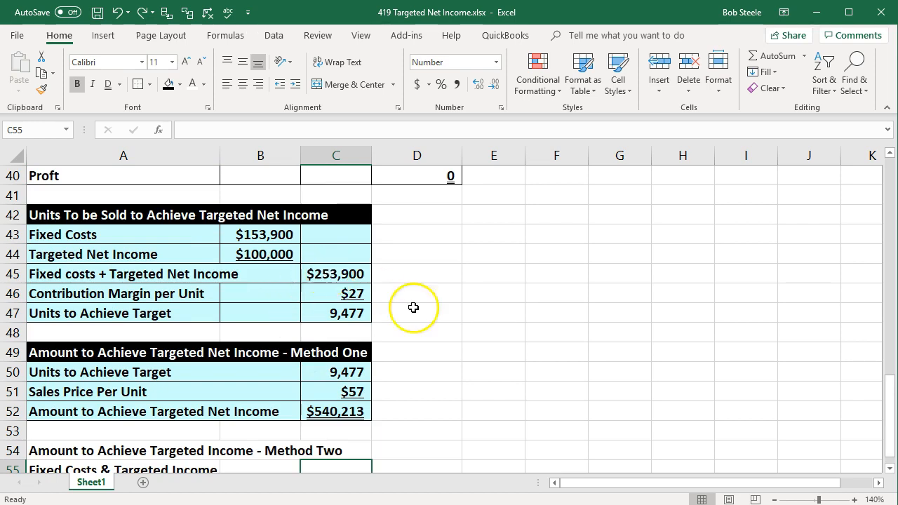
pyautogui.write('=')
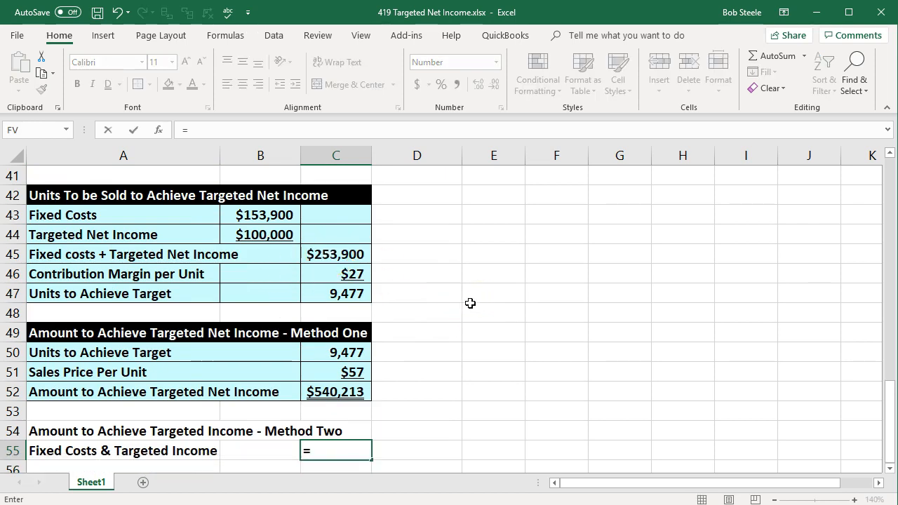
pyautogui.click(355, 249)
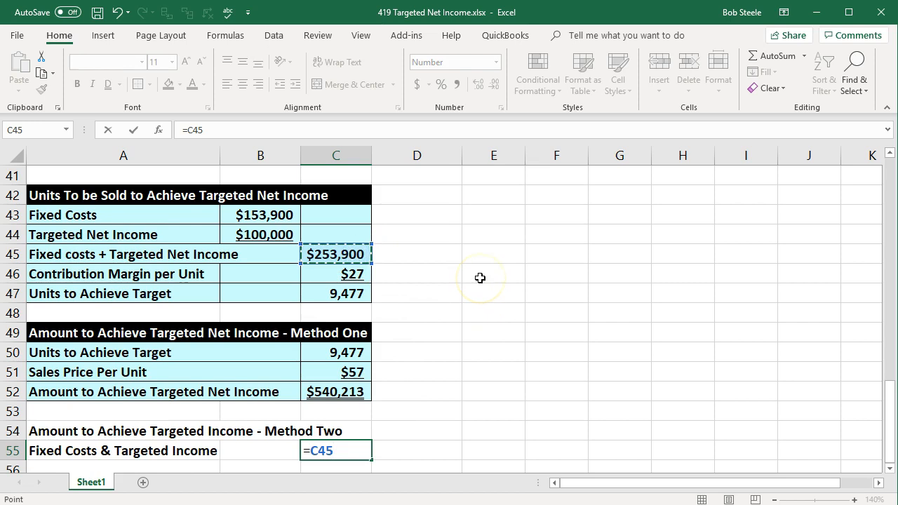
pyautogui.press('Return')
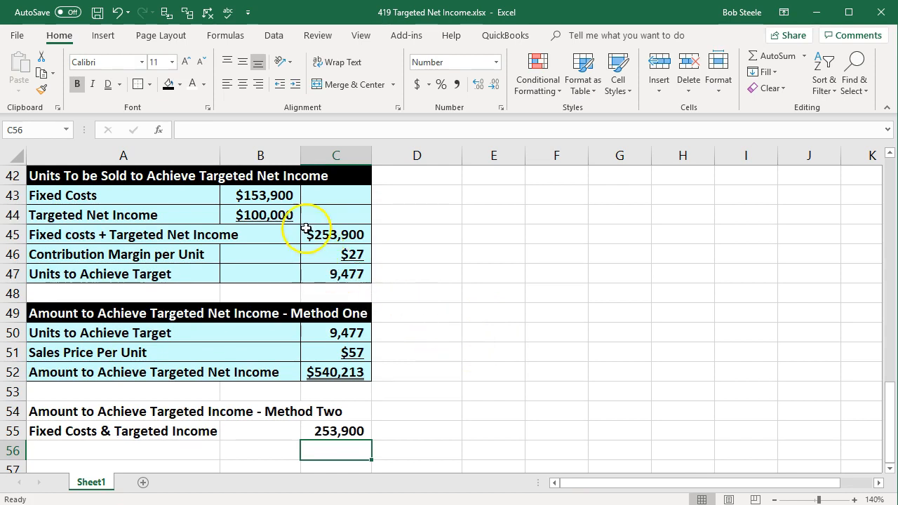
pyautogui.moveTo(277, 202); pyautogui.dragTo(277, 211)
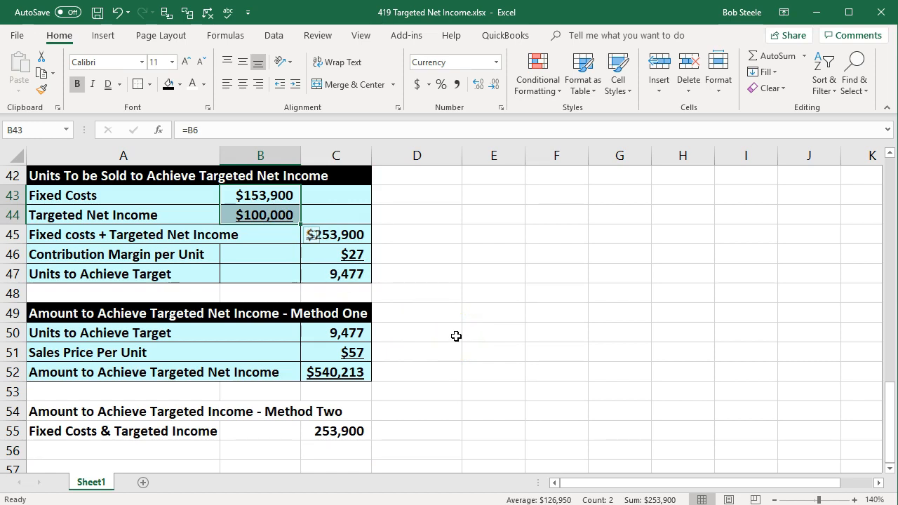
pyautogui.click(266, 196)
pyautogui.moveTo(266, 196); pyautogui.dragTo(264, 213)
pyautogui.click(342, 430)
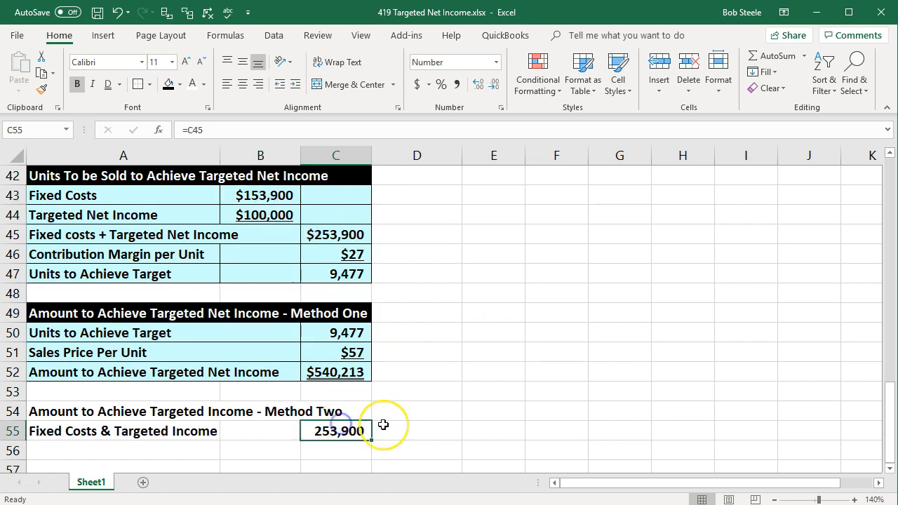
# - Enter the label "Contribution Margin Ratio" in A56
pyautogui.scroll(-1, 384, 425)
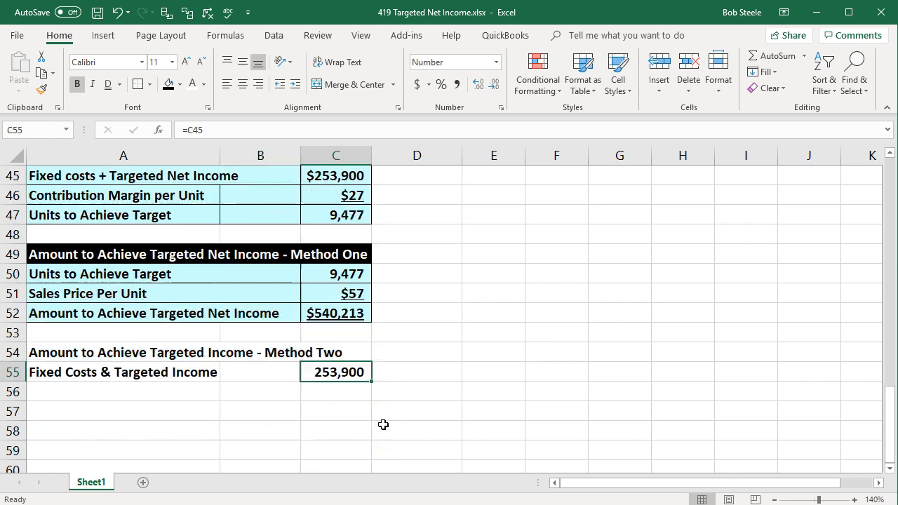
pyautogui.click(142, 391)
pyautogui.write('Cont')
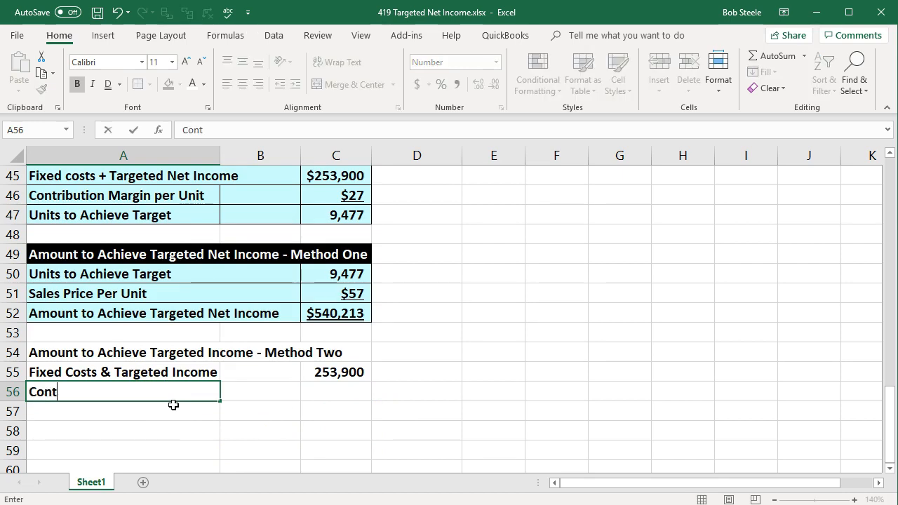
pyautogui.write('ribution Margin Ratio')
pyautogui.press('Tab')
pyautogui.press('Tab')
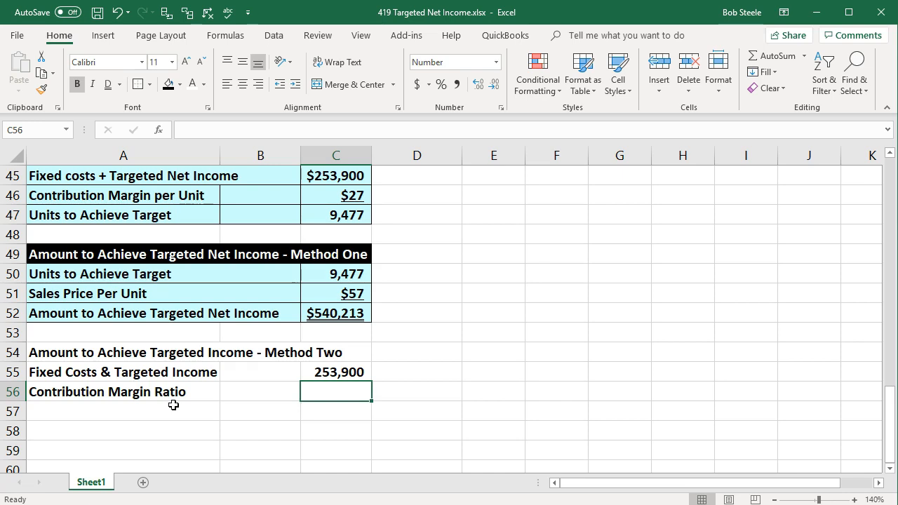
# - Link C56 to the contribution margin percentage in the per-unit table with =F18
pyautogui.write('=')
pyautogui.scroll(4, 281, 372)
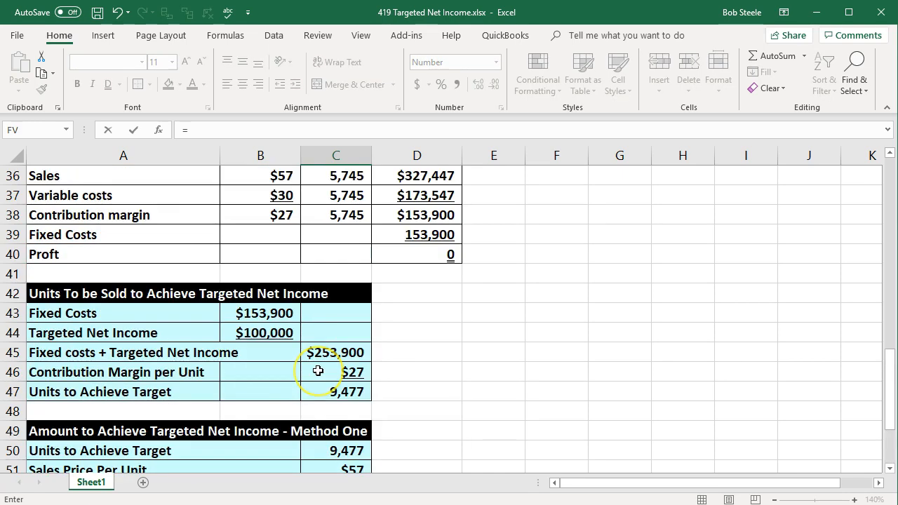
pyautogui.scroll(6, 318, 370)
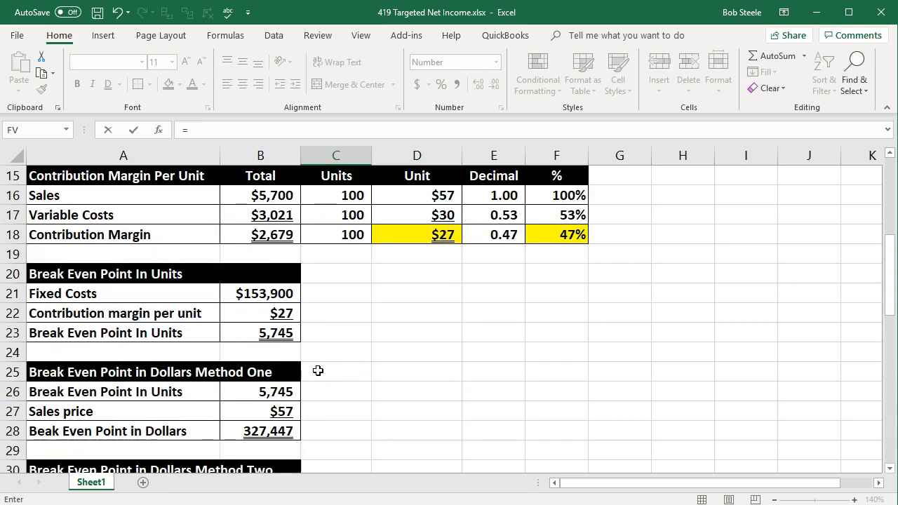
pyautogui.scroll(3, 318, 371)
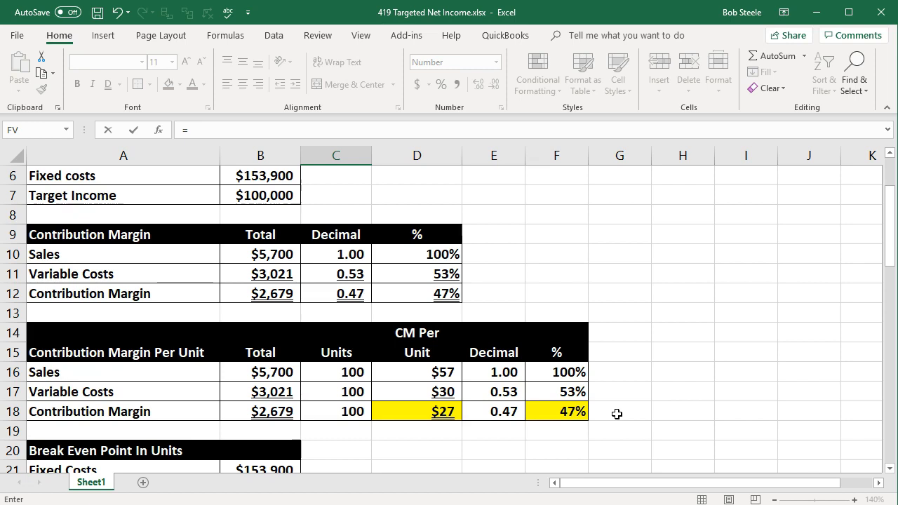
pyautogui.click(578, 412)
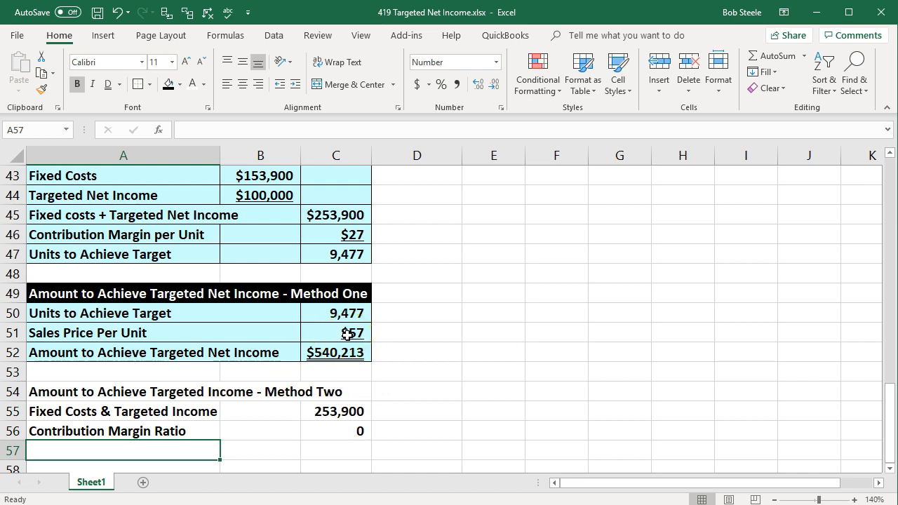
# - Show the contribution margin ratio in C56 with two decimal places
pyautogui.scroll(-1, 347, 334)
pyautogui.click(337, 370)
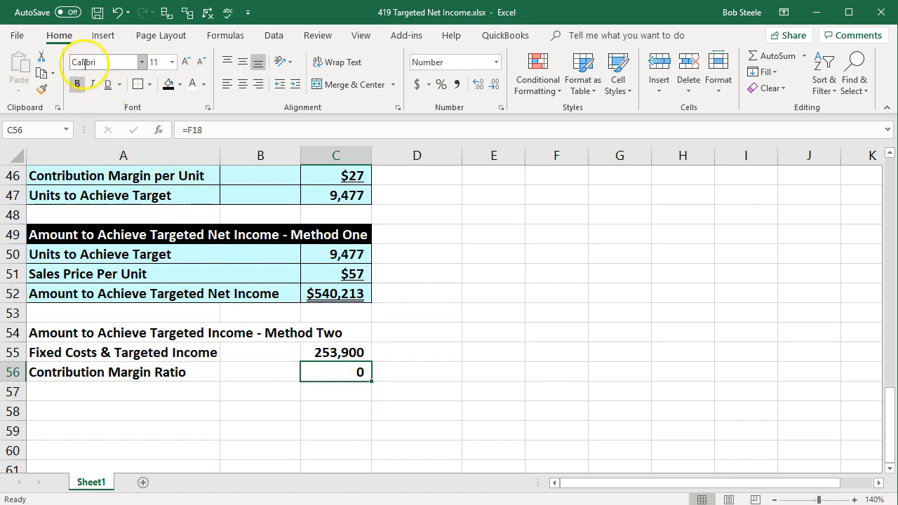
pyautogui.click(480, 85)
pyautogui.click(480, 85)
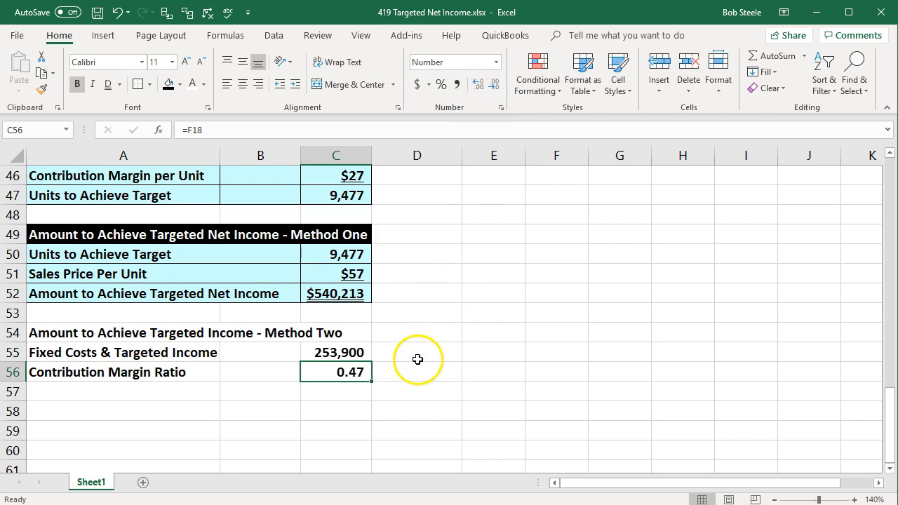
# - Show the ratio in C56 as a percentage and calculate the target sales amount in C57 with =C55/C56
pyautogui.click(442, 86)
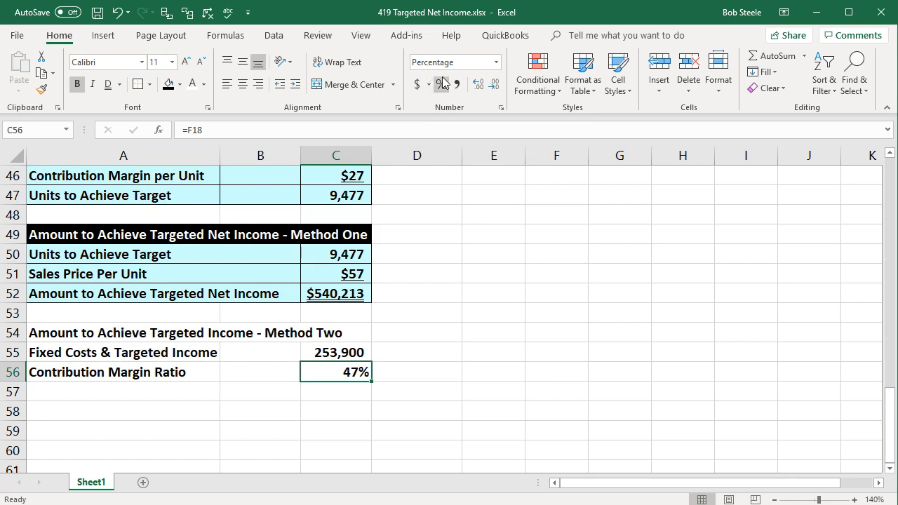
pyautogui.click(346, 393)
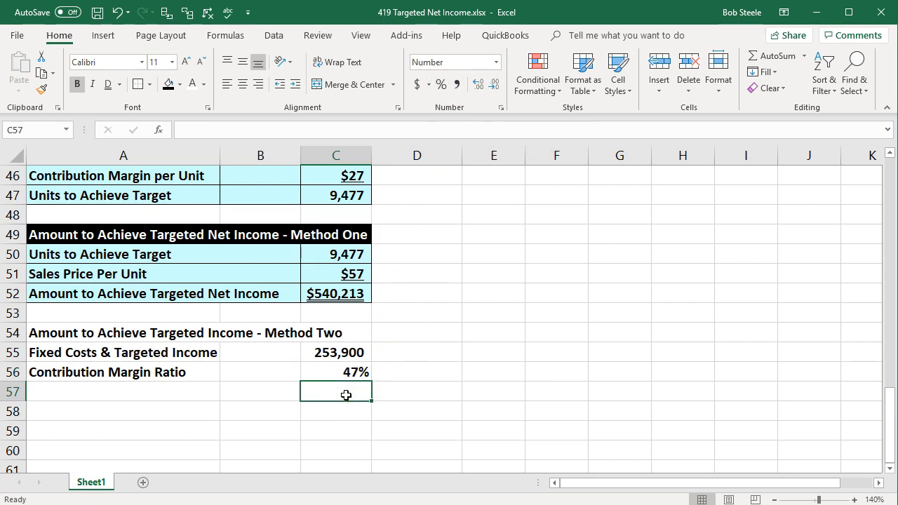
pyautogui.write('=')
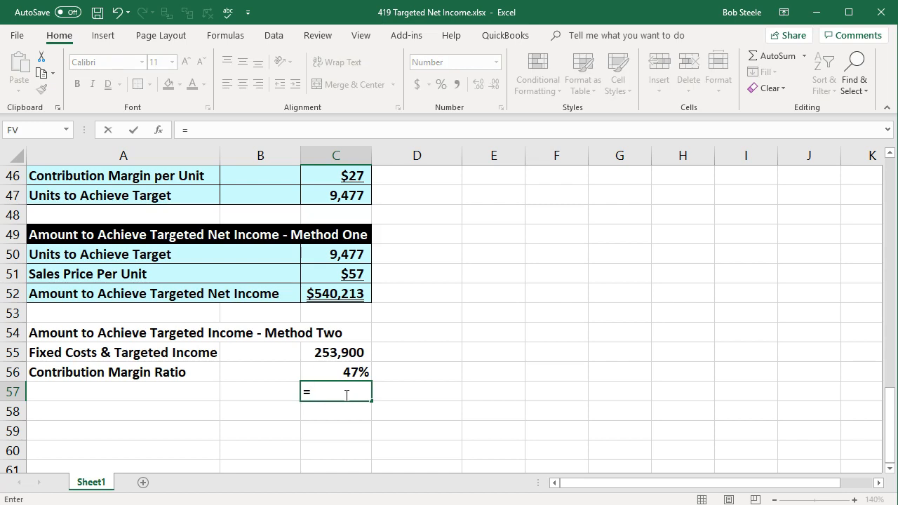
pyautogui.click(335, 352)
pyautogui.write('/')
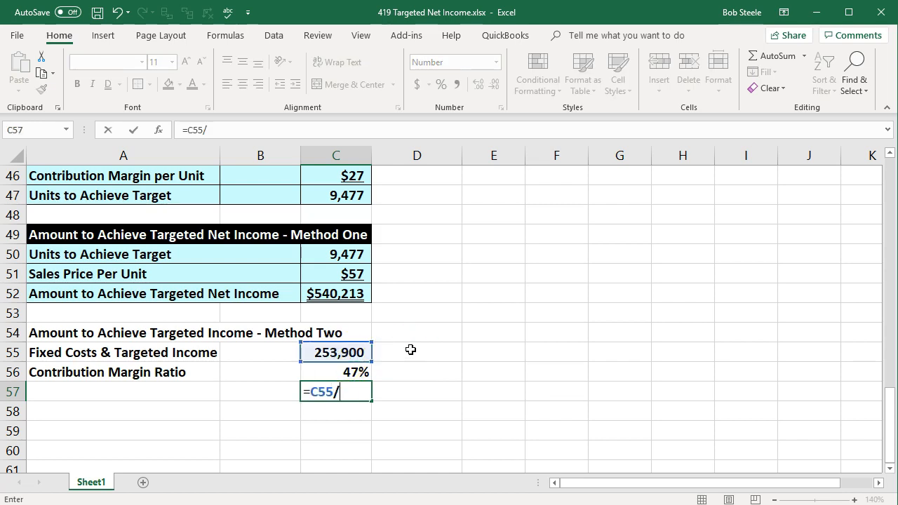
pyautogui.click(360, 372)
pyautogui.press('Return')
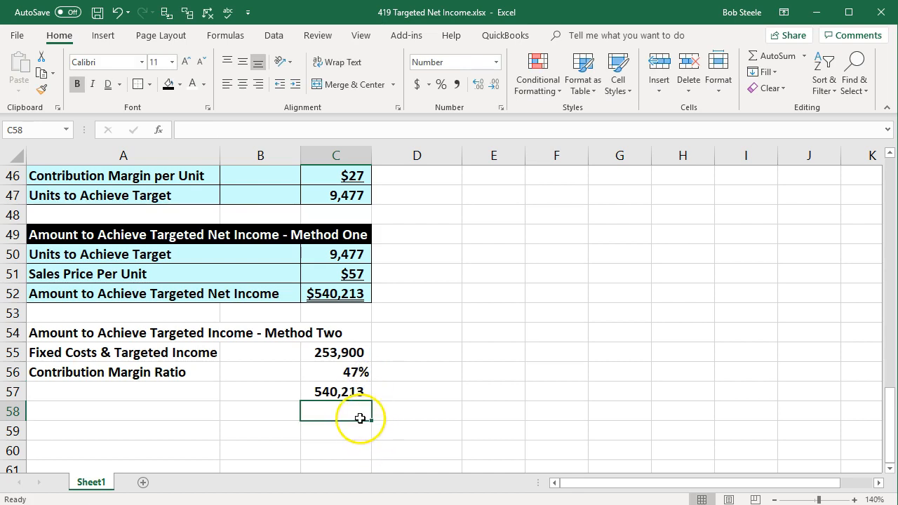
pyautogui.click(344, 393)
pyautogui.click(341, 296)
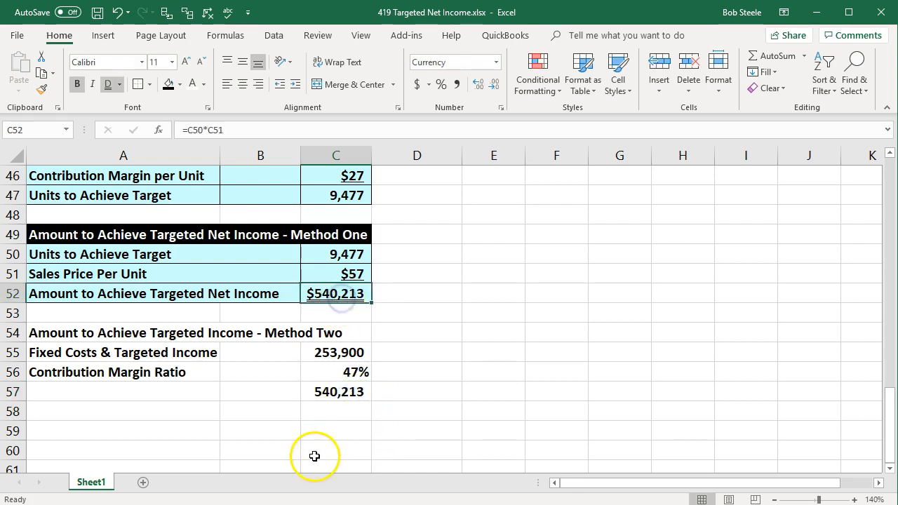
# - Link A57 to the "Amount to Achieve Targeted Net Income" label in A52
pyautogui.click(124, 391)
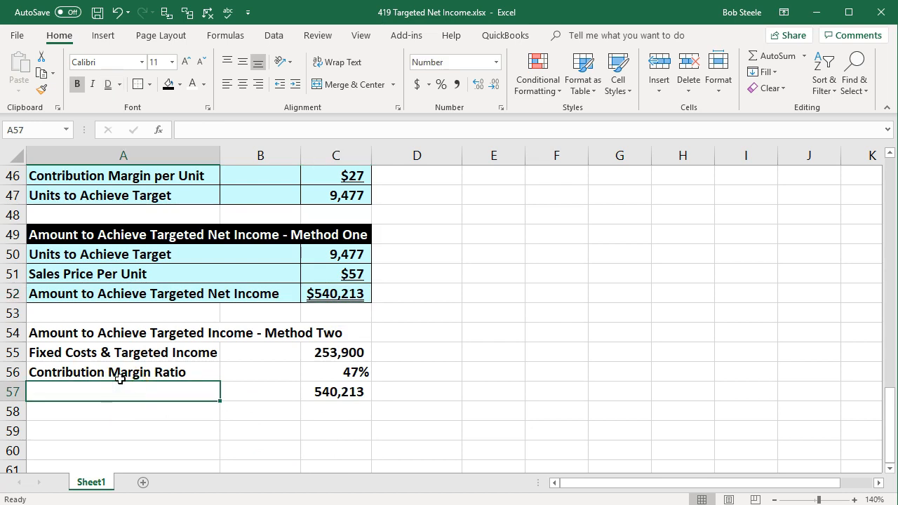
pyautogui.write('=')
pyautogui.press('Up')
pyautogui.press('Up')
pyautogui.press('Up')
pyautogui.press('Up')
pyautogui.press('Up')
pyautogui.press('Return')
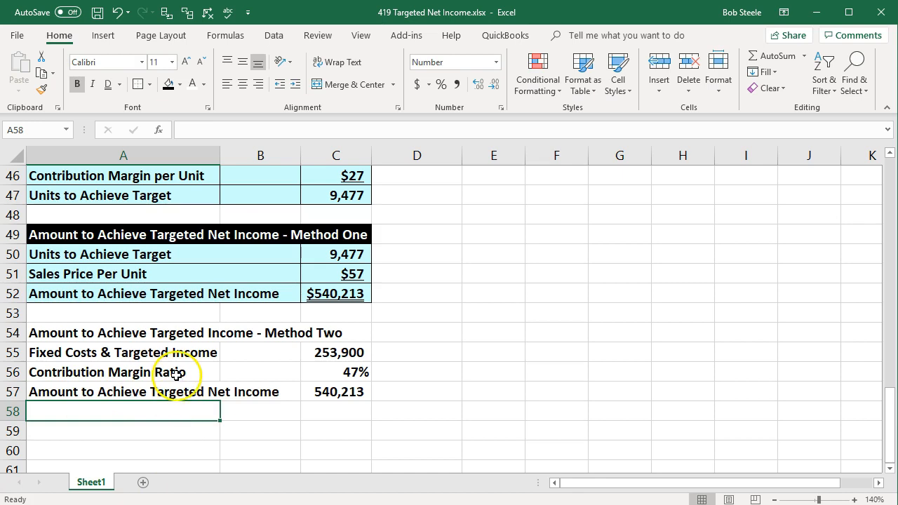
# - Apply the light blue fill and all borders to the Method Two rows in A55:C57
pyautogui.moveTo(141, 353); pyautogui.dragTo(330, 395)
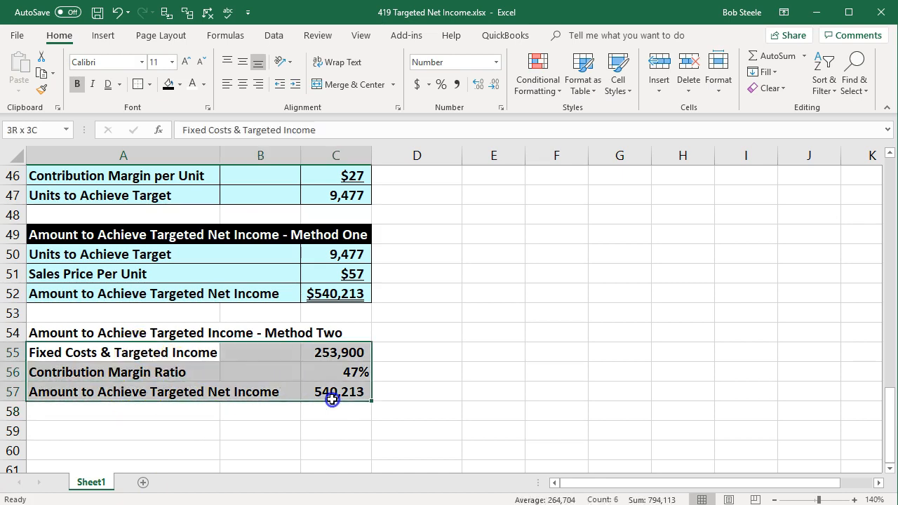
pyautogui.rightClick(261, 383)
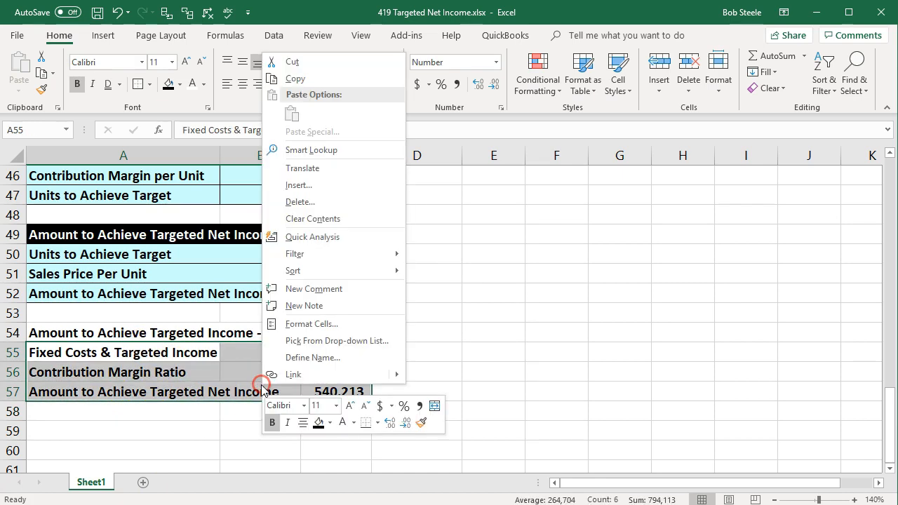
pyautogui.click(328, 423)
pyautogui.click(319, 372)
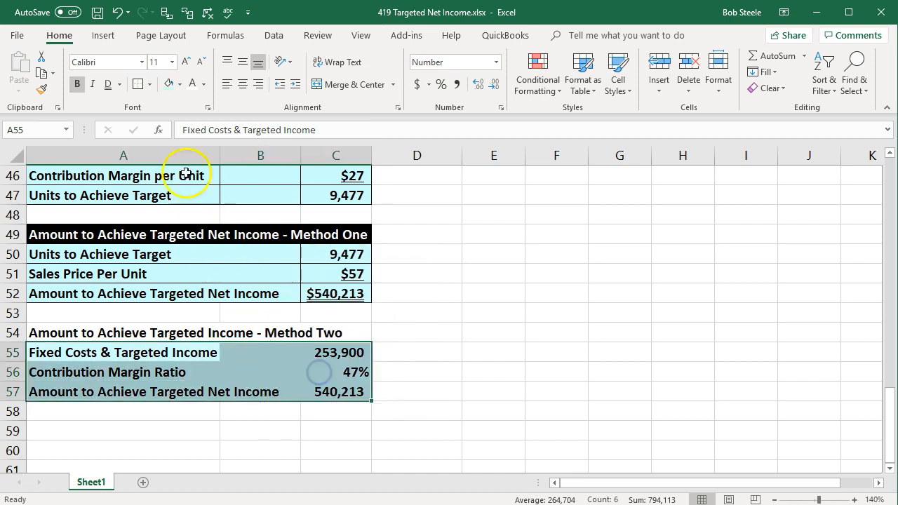
pyautogui.click(149, 84)
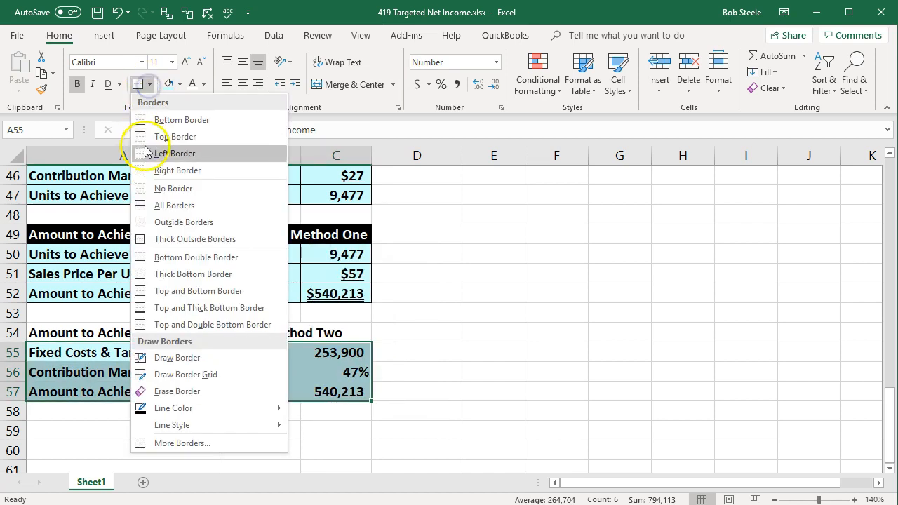
pyautogui.click(166, 205)
# - Format the Method Two heading in A54:C54 with a black fill and white text
pyautogui.click(107, 337)
pyautogui.moveTo(242, 347); pyautogui.dragTo(327, 323)
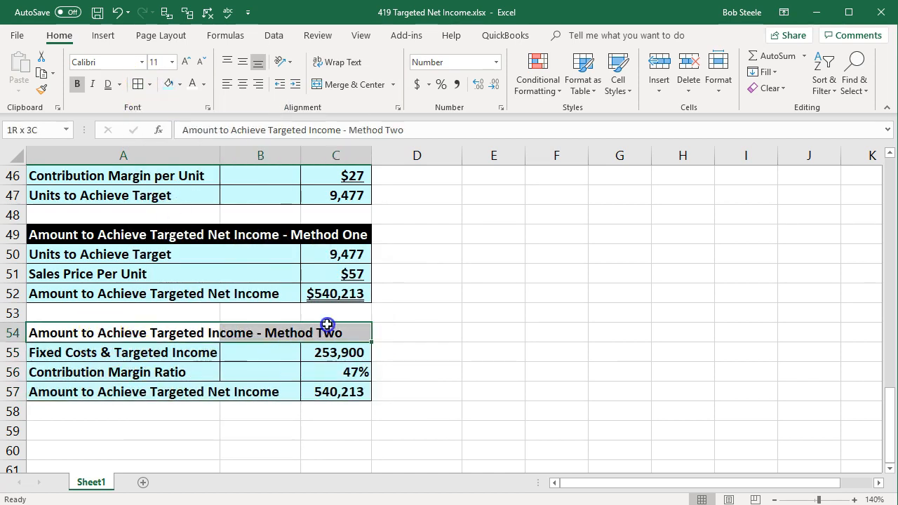
pyautogui.rightClick(328, 331)
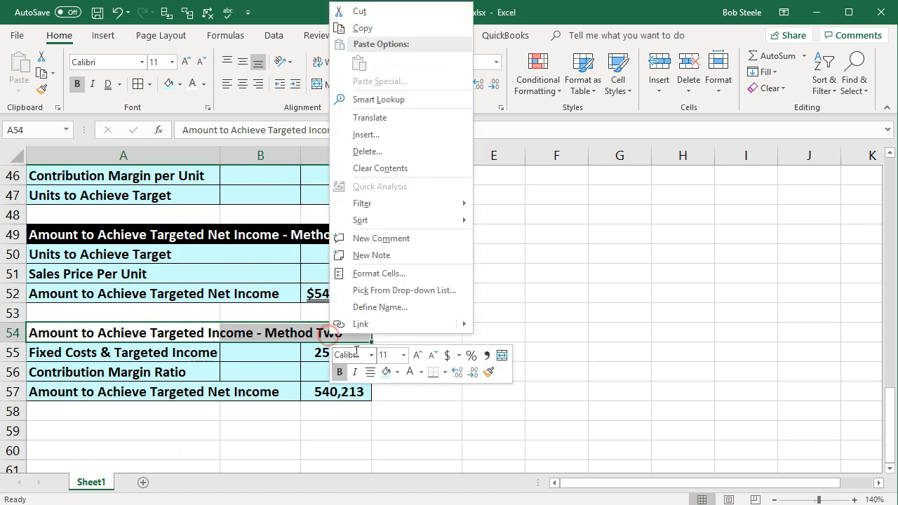
pyautogui.click(180, 85)
pyautogui.click(179, 116)
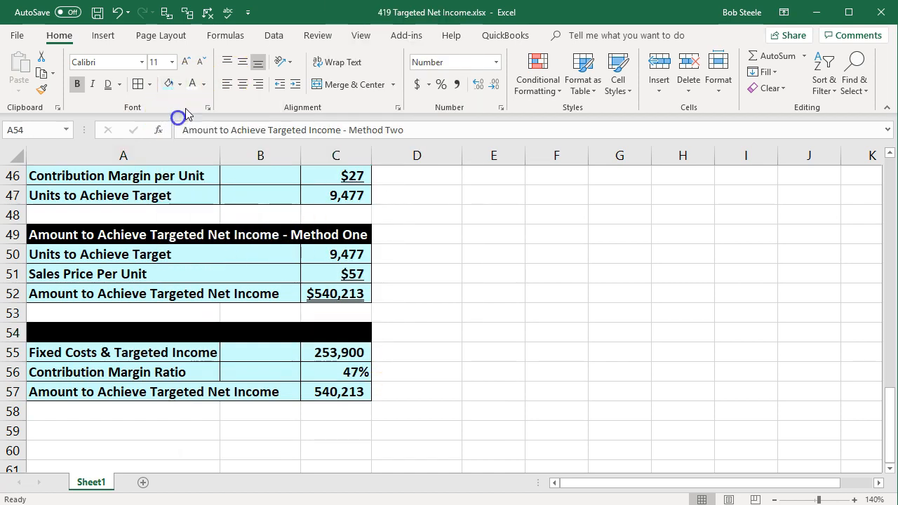
pyautogui.click(191, 84)
# - Replace the borders of A55:B55 with outside borders only, clearing the divider between the two cells
pyautogui.click(187, 353)
pyautogui.moveTo(187, 353); pyautogui.dragTo(227, 353)
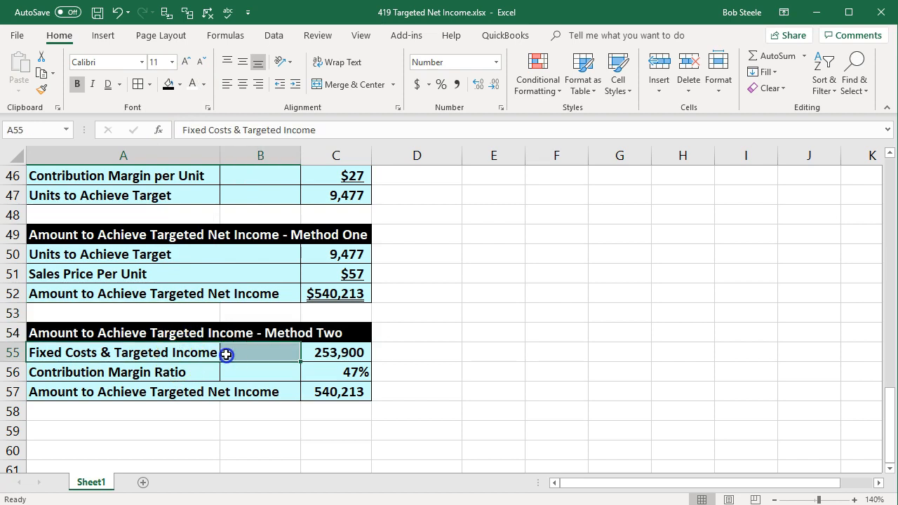
pyautogui.click(150, 84)
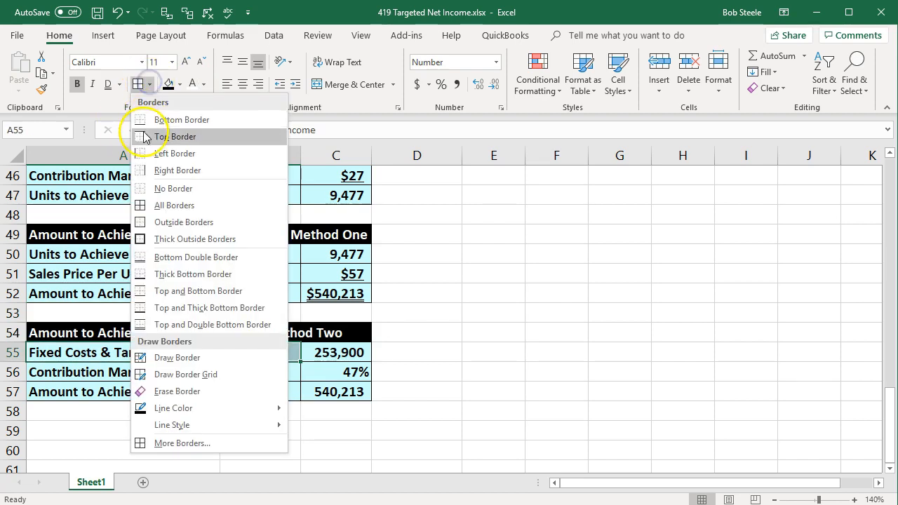
pyautogui.click(158, 188)
pyautogui.click(151, 84)
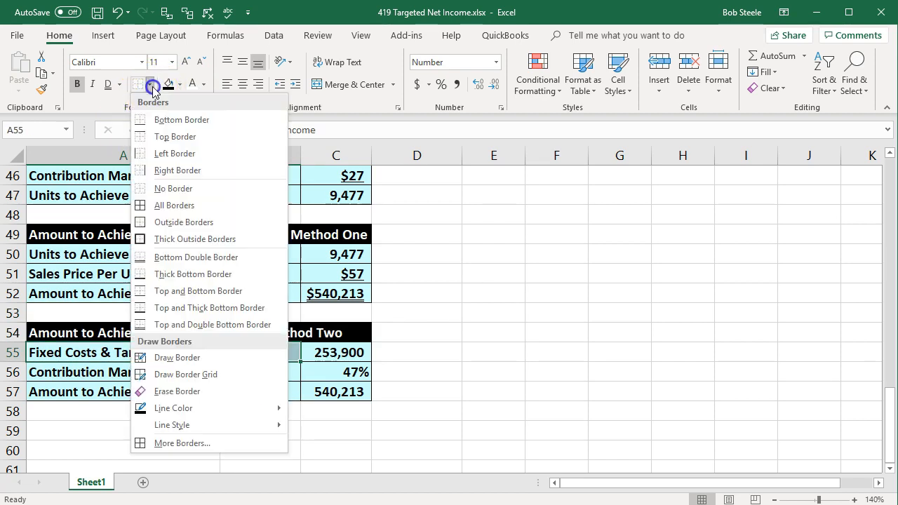
pyautogui.click(172, 215)
# - Try to clear the divider between A56 and B56 by applying outside borders
pyautogui.moveTo(147, 370); pyautogui.dragTo(217, 372)
pyautogui.click(141, 85)
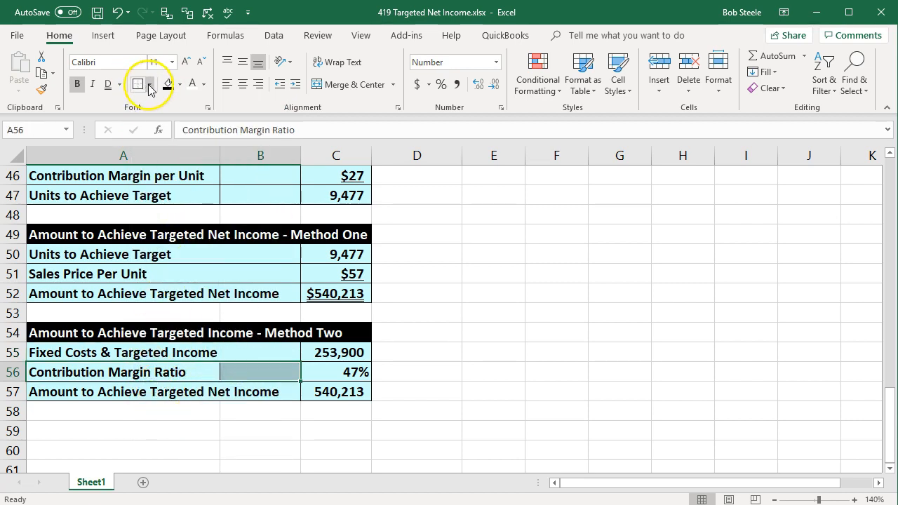
pyautogui.click(149, 84)
pyautogui.click(184, 197)
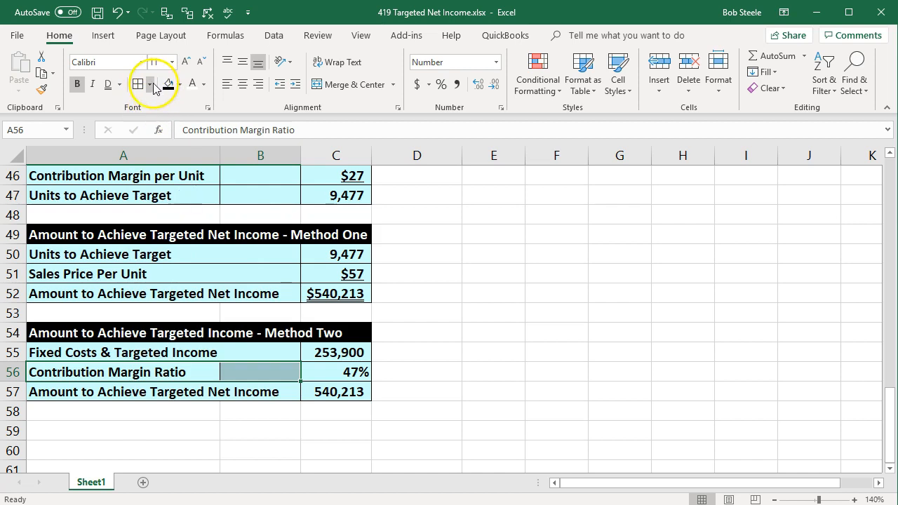
pyautogui.click(149, 84)
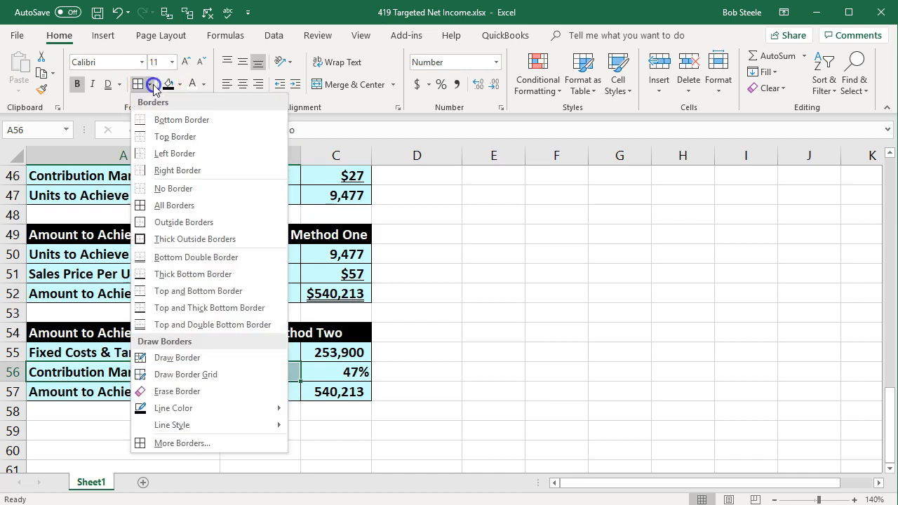
pyautogui.click(178, 219)
pyautogui.moveTo(377, 359); pyautogui.dragTo(393, 375)
pyautogui.scroll(-1, 351, 400)
pyautogui.click(337, 408)
# - Clear all borders from A56:B56 and apply outside borders around the pair
pyautogui.moveTo(203, 313); pyautogui.dragTo(243, 316)
pyautogui.click(151, 84)
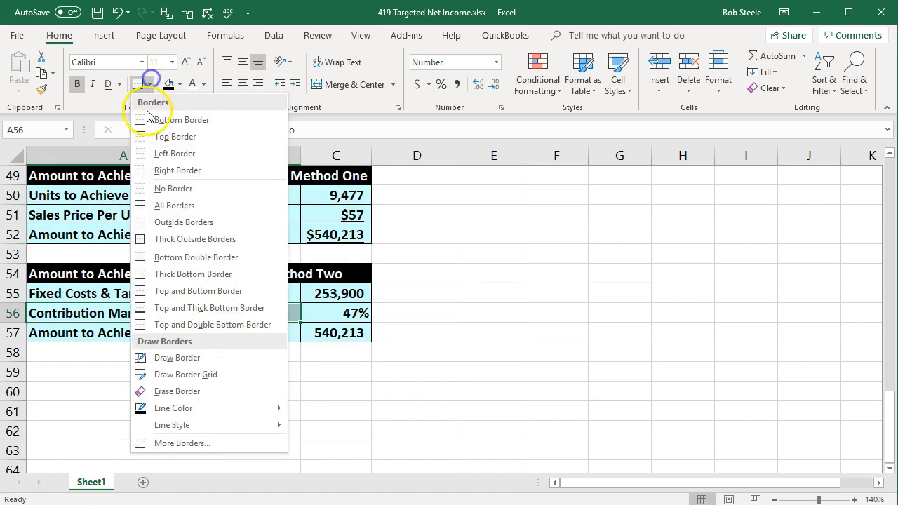
pyautogui.click(150, 187)
pyautogui.click(151, 84)
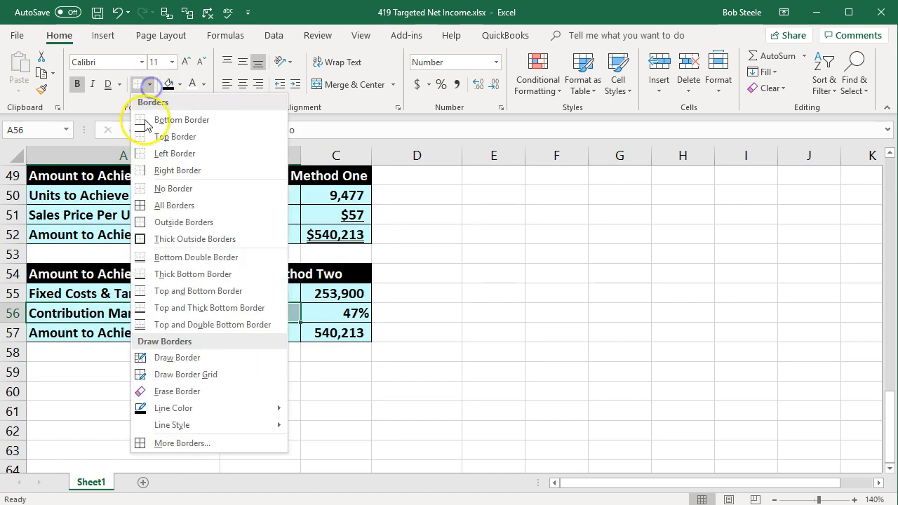
pyautogui.click(157, 222)
pyautogui.click(153, 385)
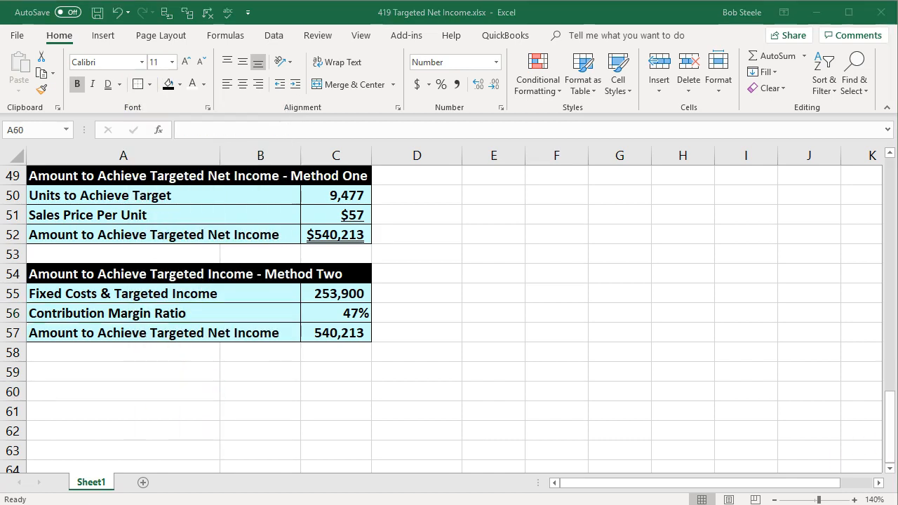
# - Enter the heading "Test Target Net Income" in A59, below the Method Two table
pyautogui.scroll(3, 517, 337)
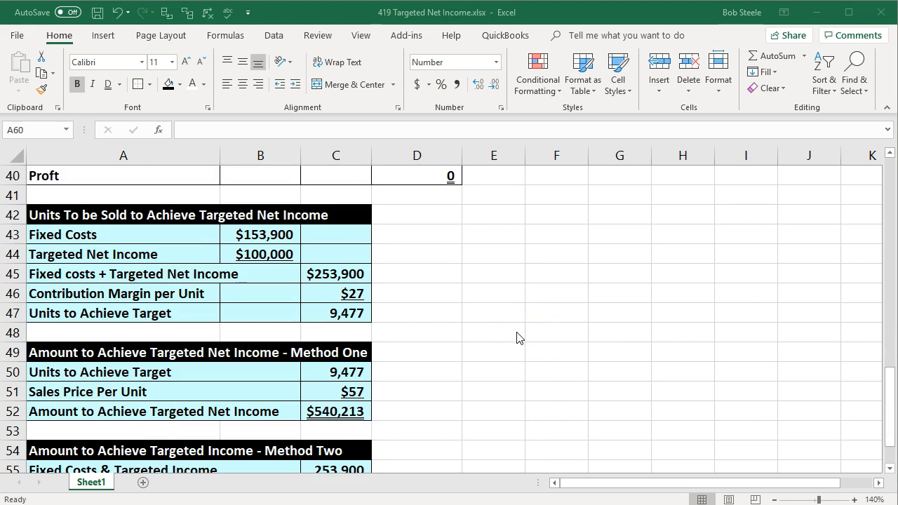
pyautogui.scroll(-4, 517, 337)
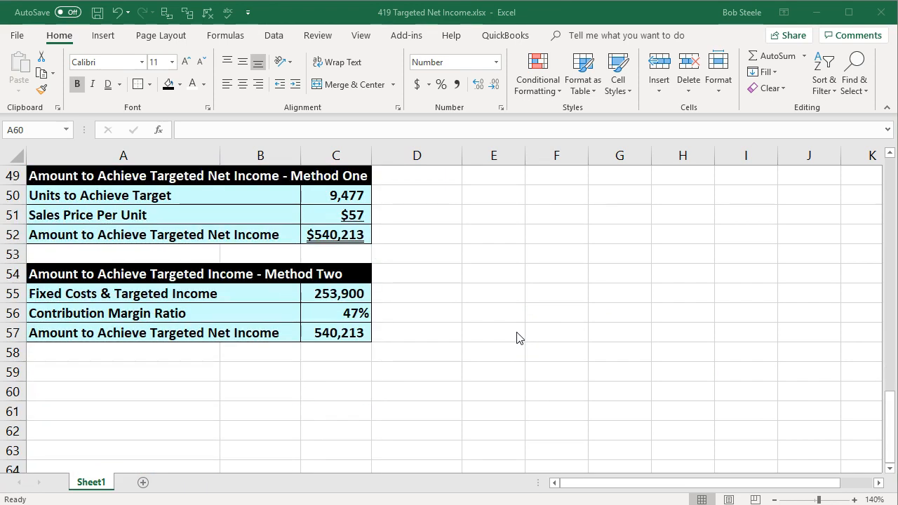
pyautogui.click(162, 310)
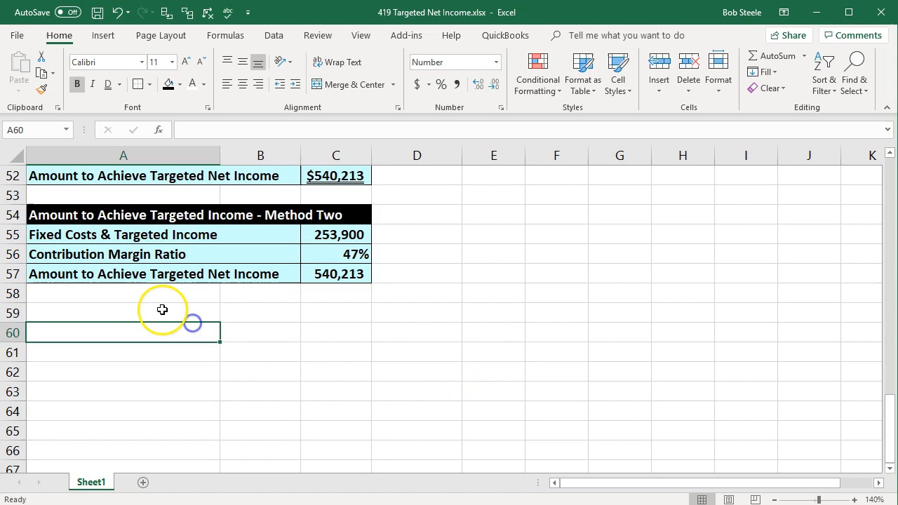
pyautogui.write('Test ')
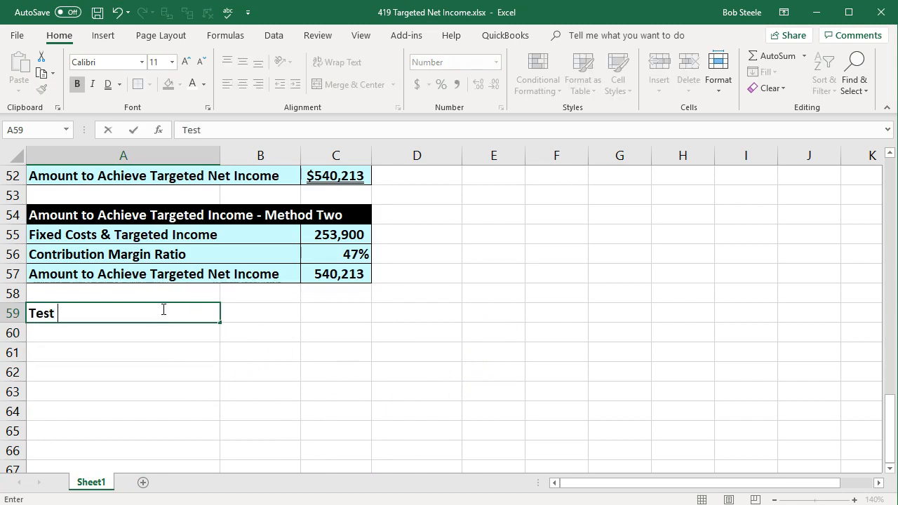
pyautogui.write('Target ')
pyautogui.write('Nte')
pyautogui.press('BackSpace')
pyautogui.press('BackSpace')
pyautogui.write('et ')
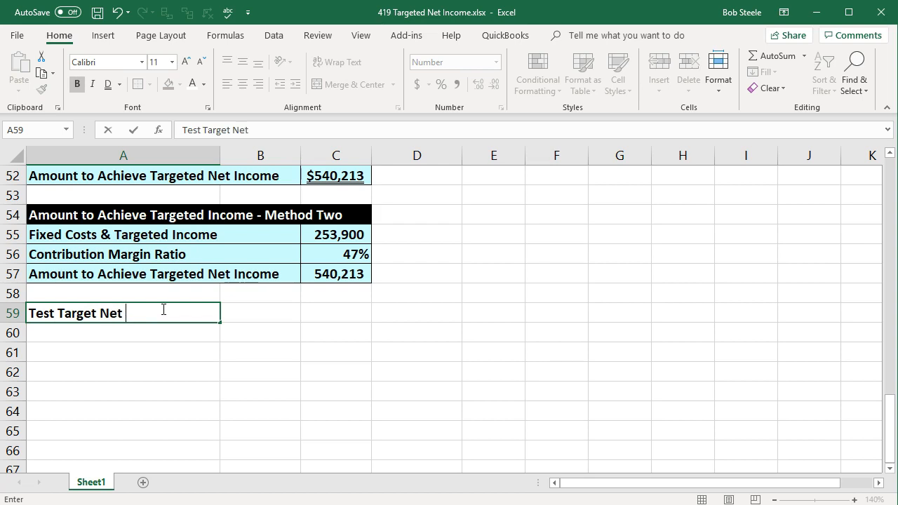
pyautogui.write('Income')
pyautogui.press('Return')
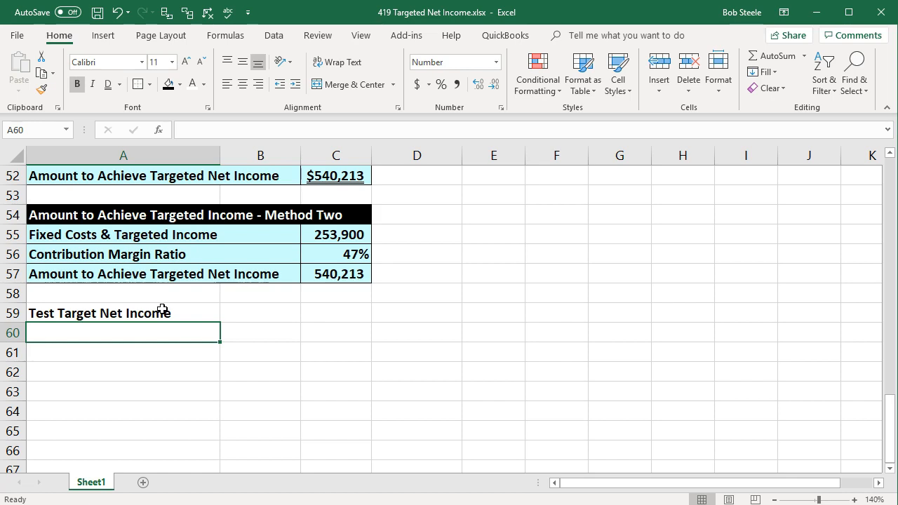
# - Enter the row labels "Sales" in A60 and "Variable costs" in A61 under the Test Target Net Income heading
pyautogui.write('Sales')
pyautogui.press('Return')
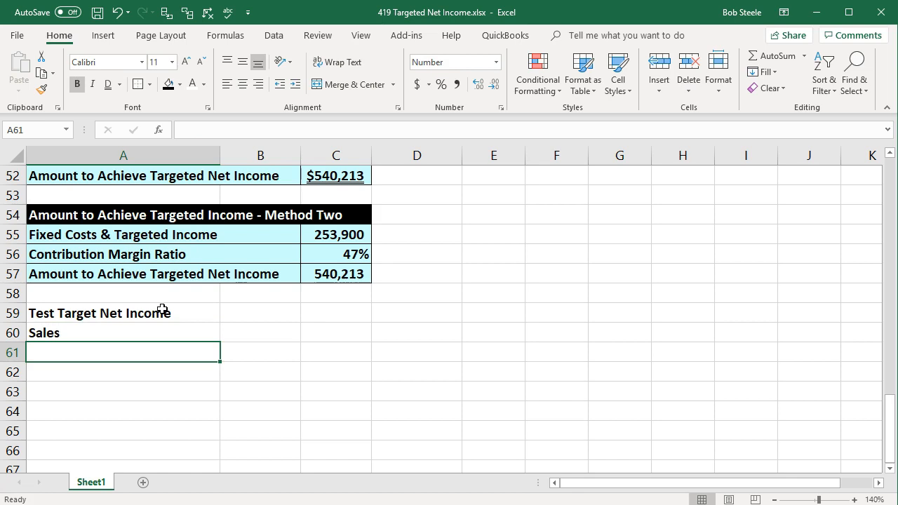
pyautogui.write('Va')
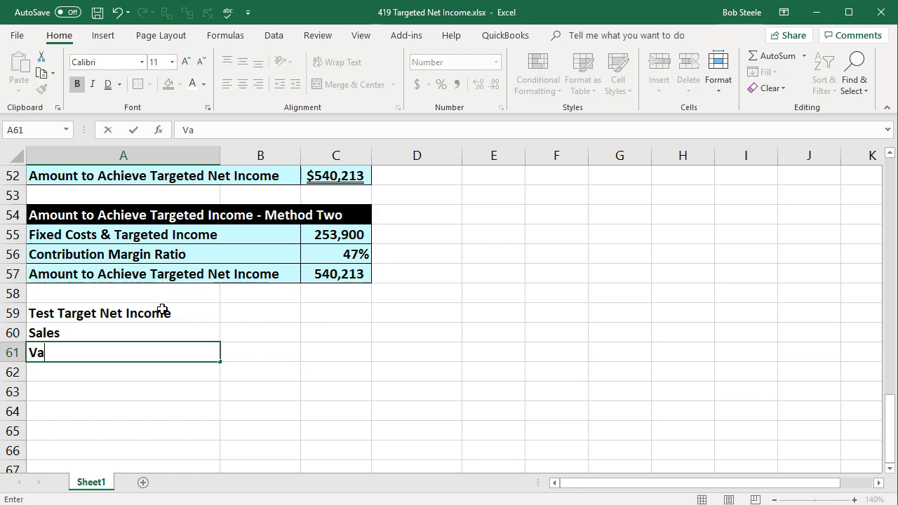
pyautogui.write('riable costs')
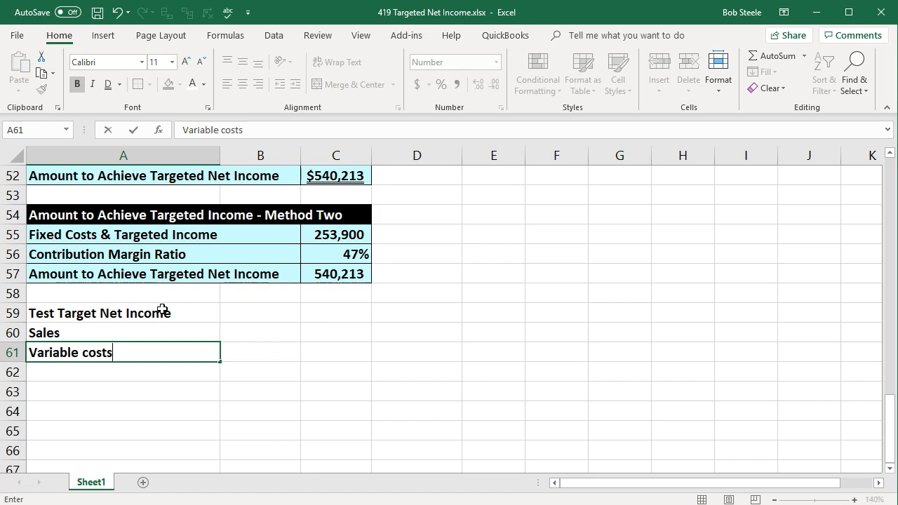
pyautogui.press('Return')
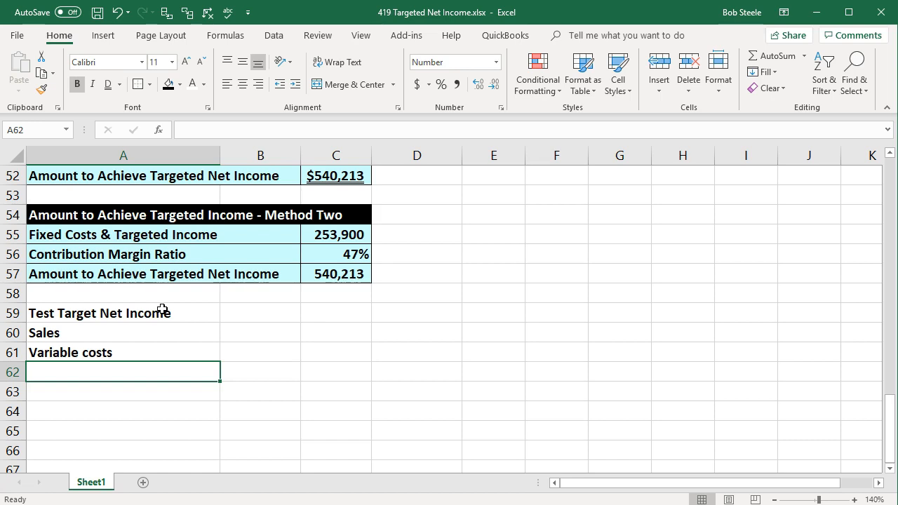
# - Enter the row label "Contribution margin" in A62, below Variable costs
pyautogui.write('C')
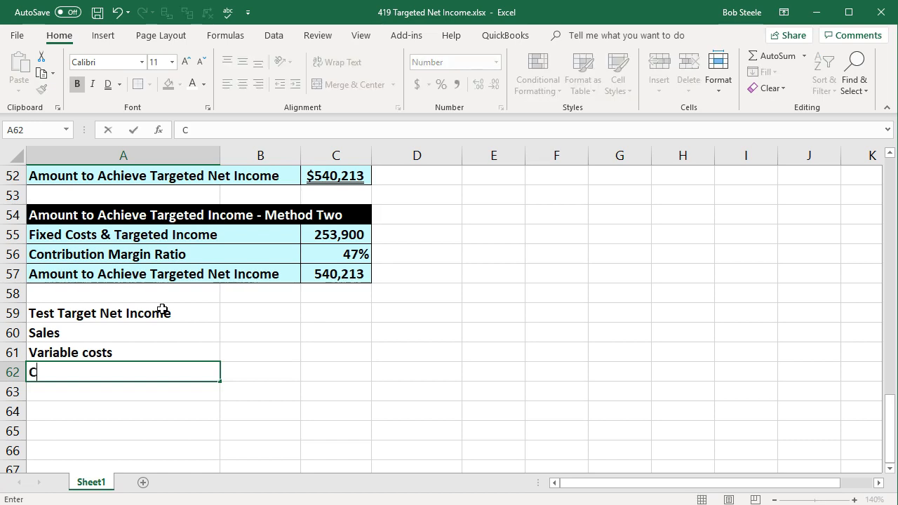
pyautogui.write('ontribu')
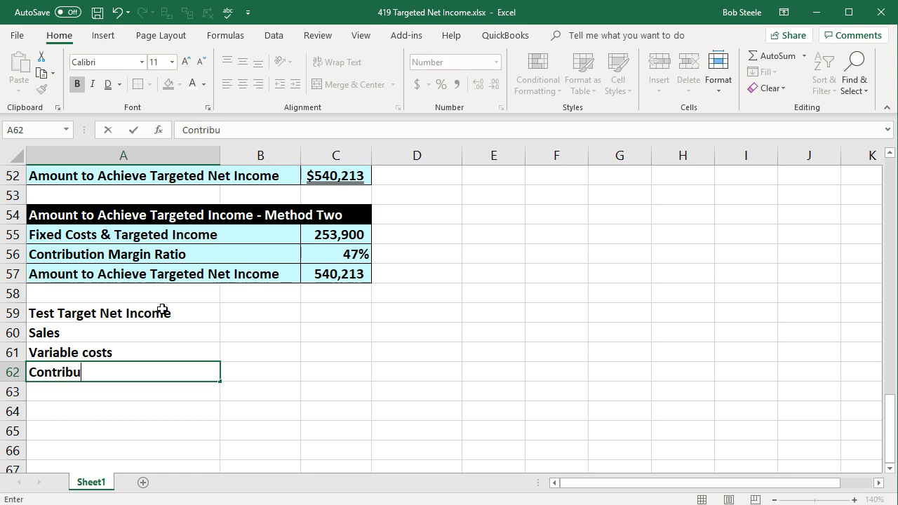
pyautogui.write('tion marmargin')
pyautogui.press('Return')
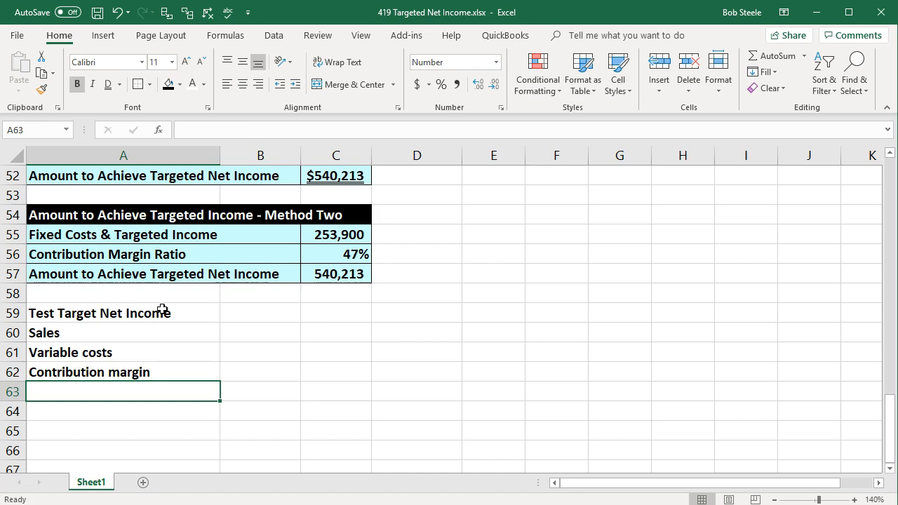
# - Enter the row labels "Fixed cots" in A63 and "Net profit" in A64
pyautogui.write('Fix')
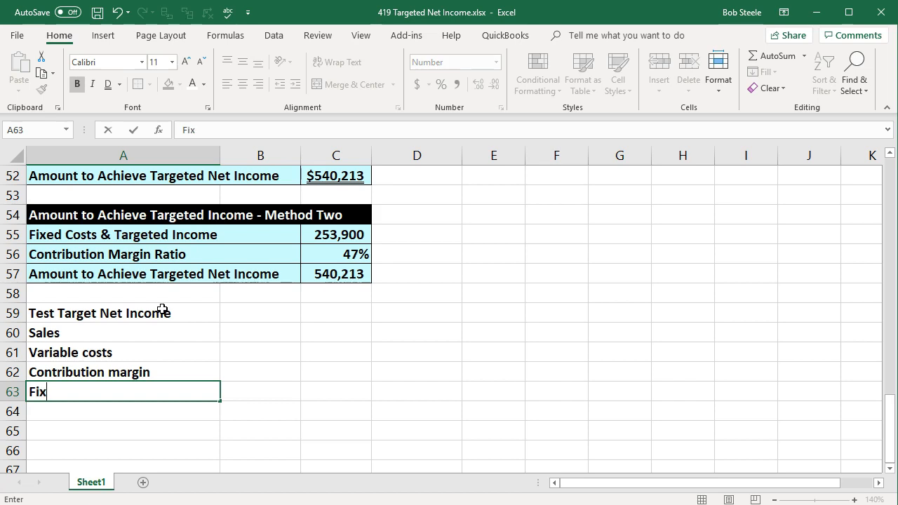
pyautogui.write('ed cots')
pyautogui.press('Return')
pyautogui.write('Net profi')
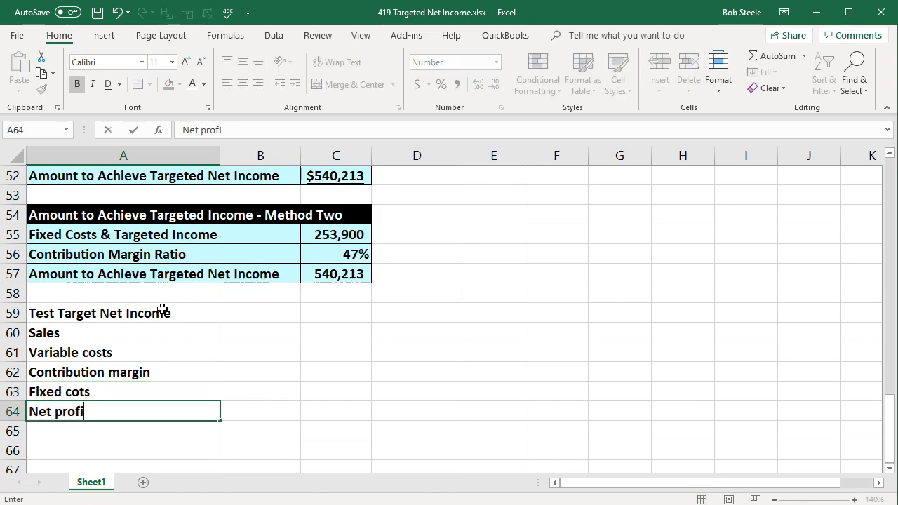
pyautogui.press('Tab')
# - Enter the column heading "Per Unit" in B59, beside Test Target Net Income
pyautogui.press('Up')
pyautogui.press('Up')
pyautogui.press('Up')
pyautogui.press('Up')
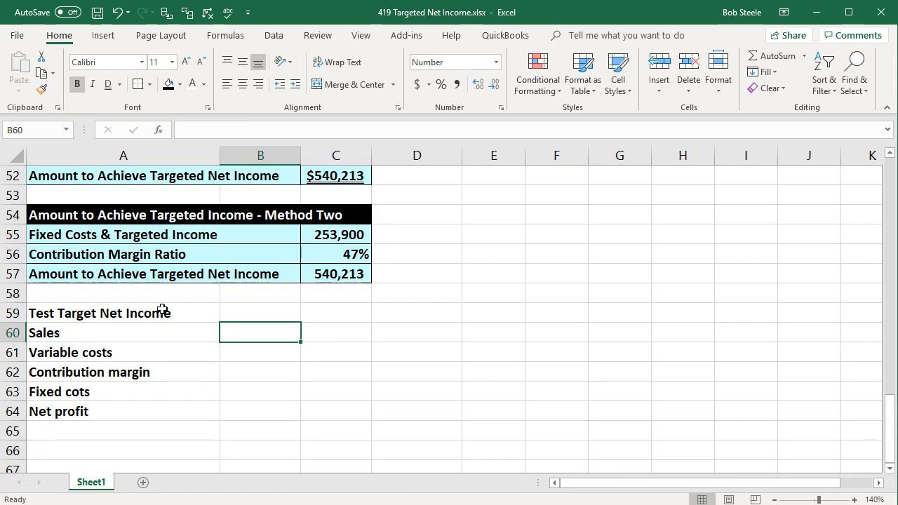
pyautogui.press('Up')
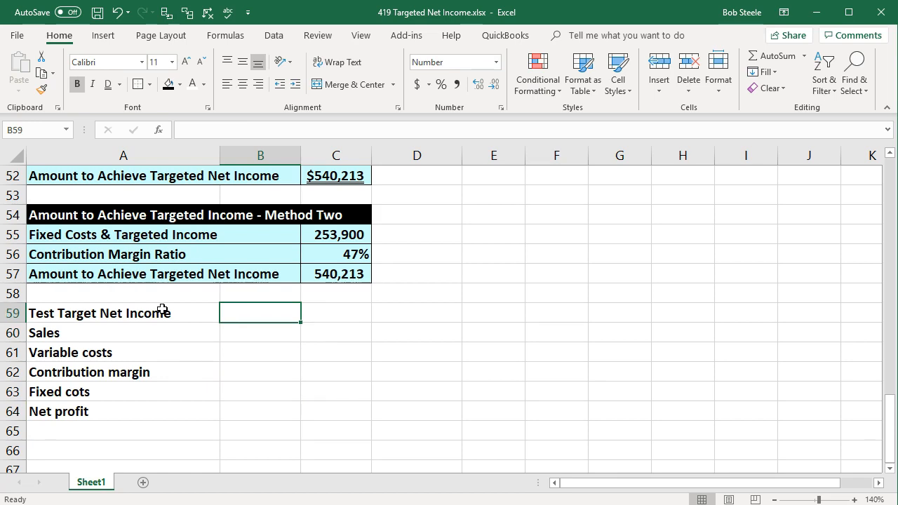
pyautogui.write('Per Unit')
pyautogui.press('Return')
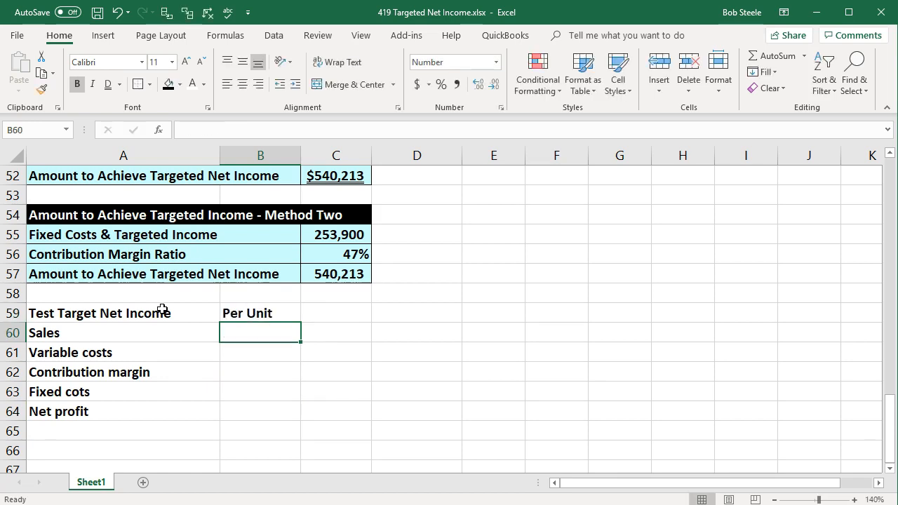
# - Link the per-unit sales in B60 to the Method One sales price per unit with =C51
pyautogui.scroll(1, 257, 402)
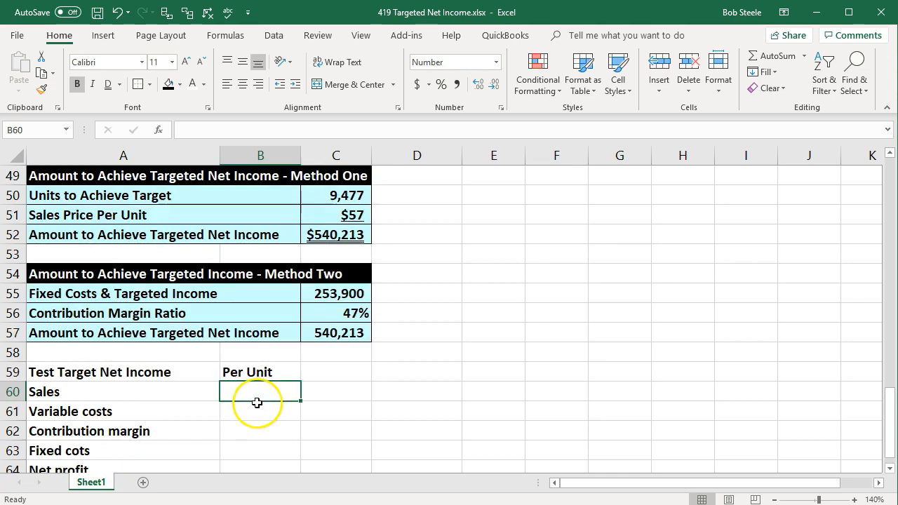
pyautogui.write('=')
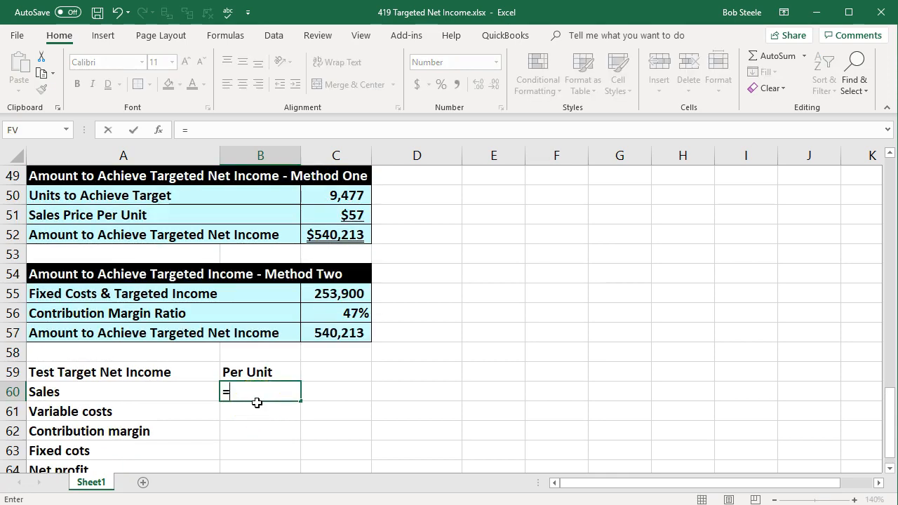
pyautogui.scroll(5, 257, 403)
pyautogui.scroll(-4, 257, 400)
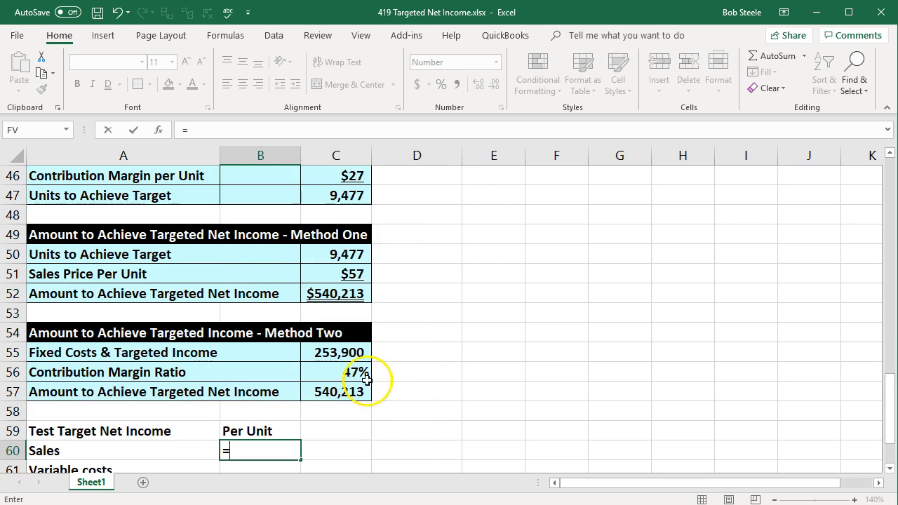
pyautogui.click(351, 275)
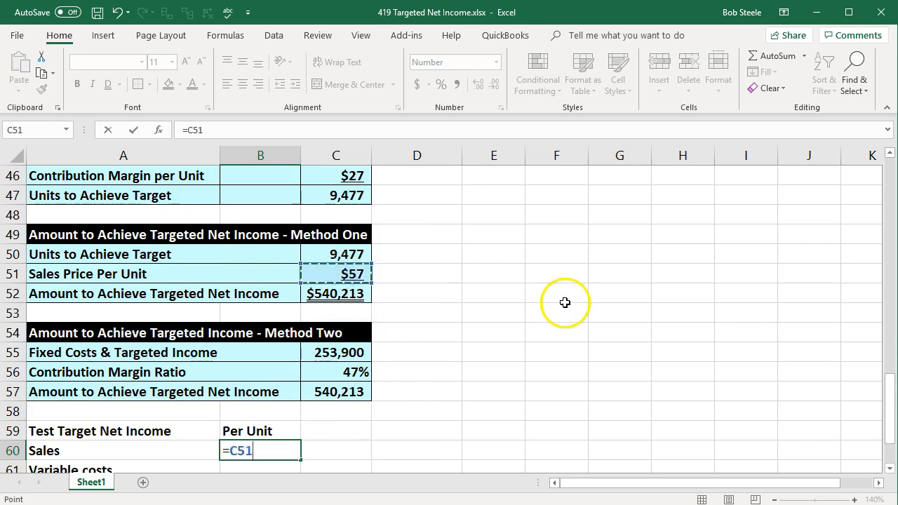
pyautogui.press('Return')
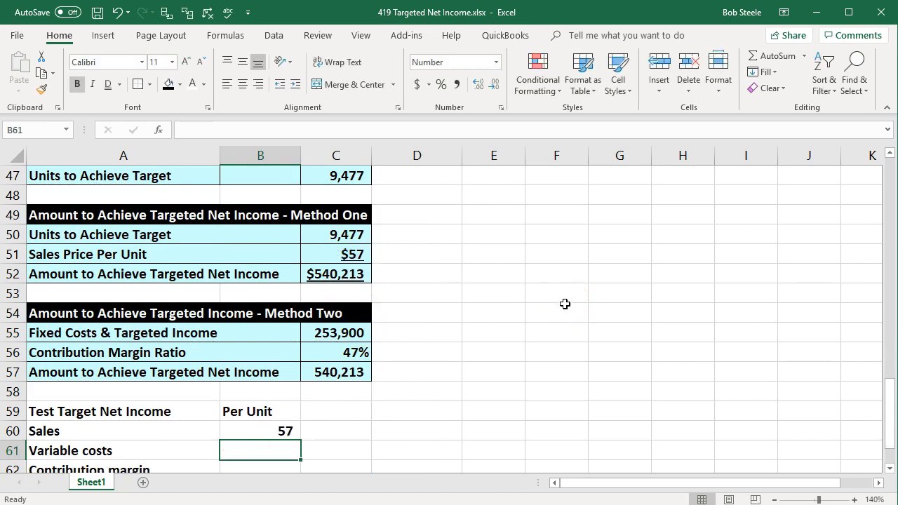
# - Link the per-unit variable costs in B61 to the break-even test table with =B37
pyautogui.write('=')
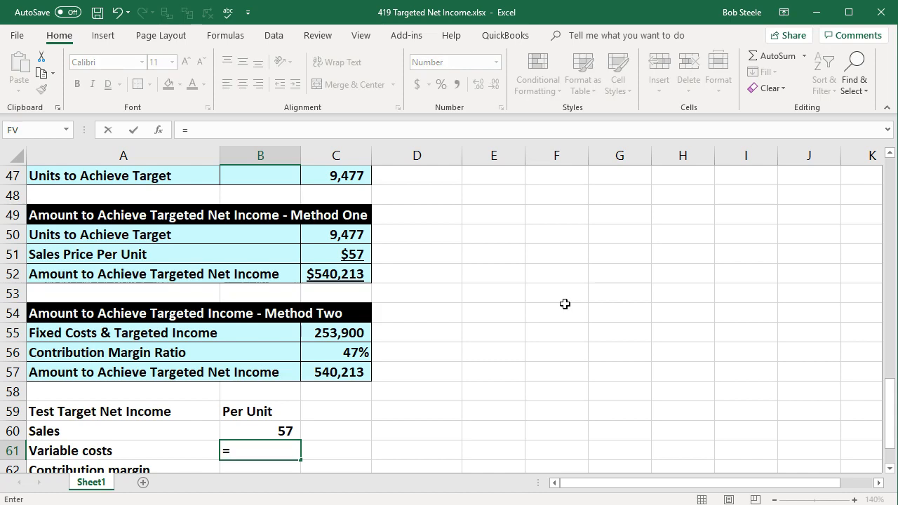
pyautogui.scroll(4, 527, 341)
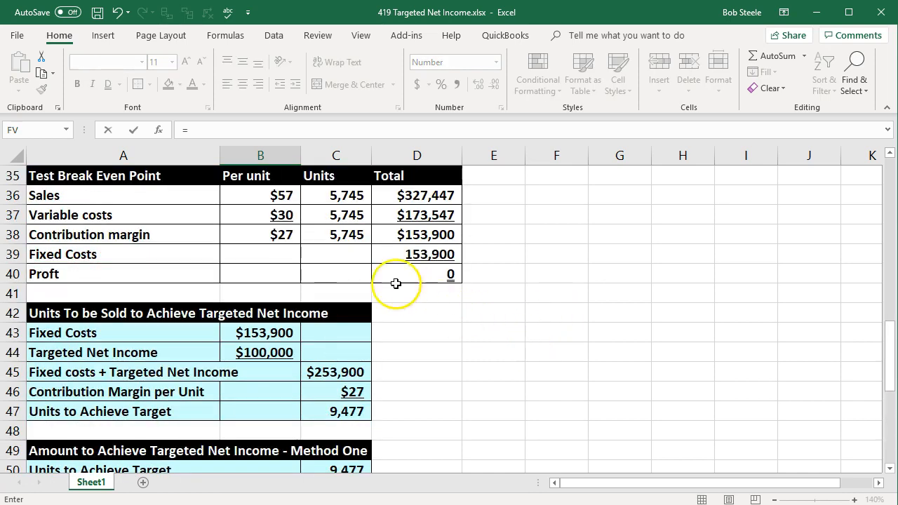
pyautogui.click(280, 219)
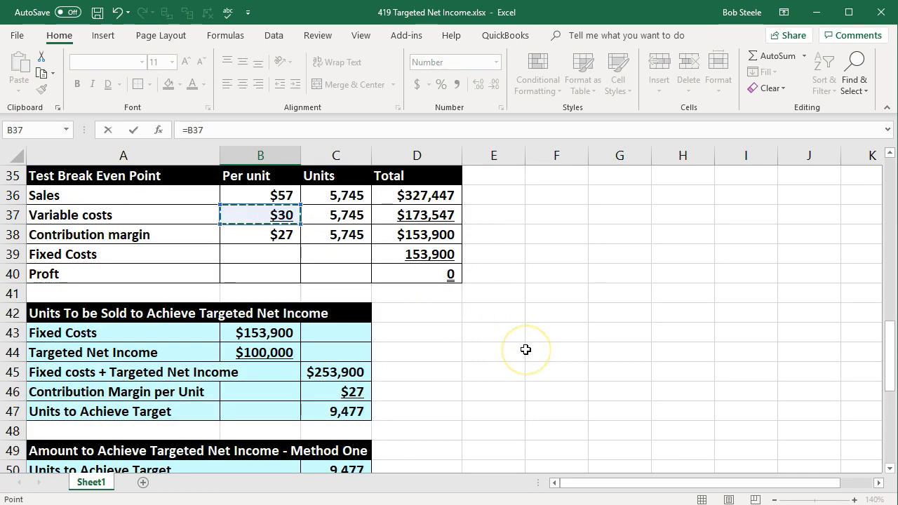
pyautogui.press('Return')
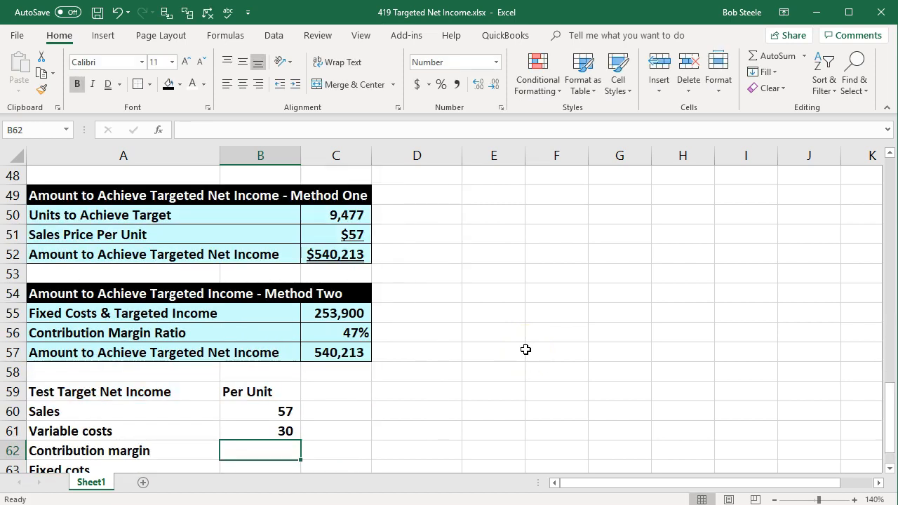
# - Calculate the per-unit contribution margin in B62 as sales minus variable costs with =B60-B61
pyautogui.scroll(-1, 525, 349)
pyautogui.write('=')
pyautogui.press('Up')
pyautogui.press('Up')
pyautogui.write('-')
pyautogui.press('Up')
pyautogui.press('Return')
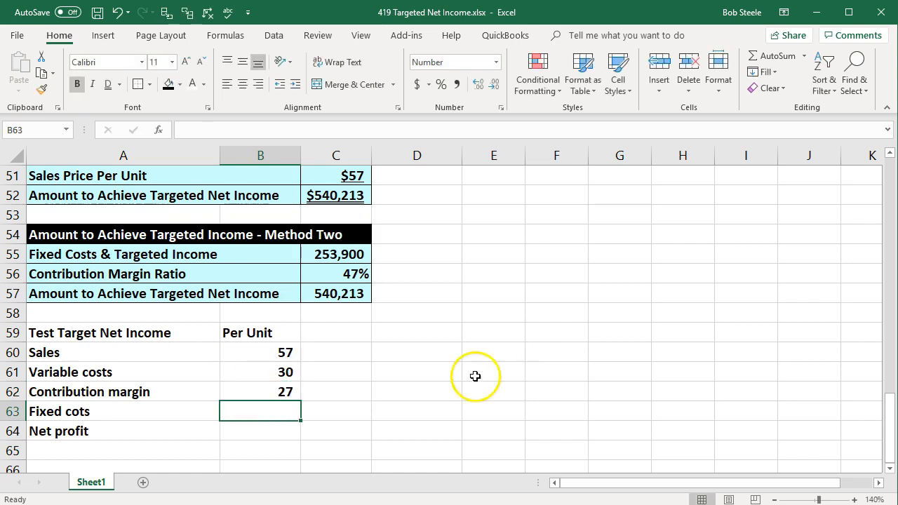
pyautogui.click(188, 396)
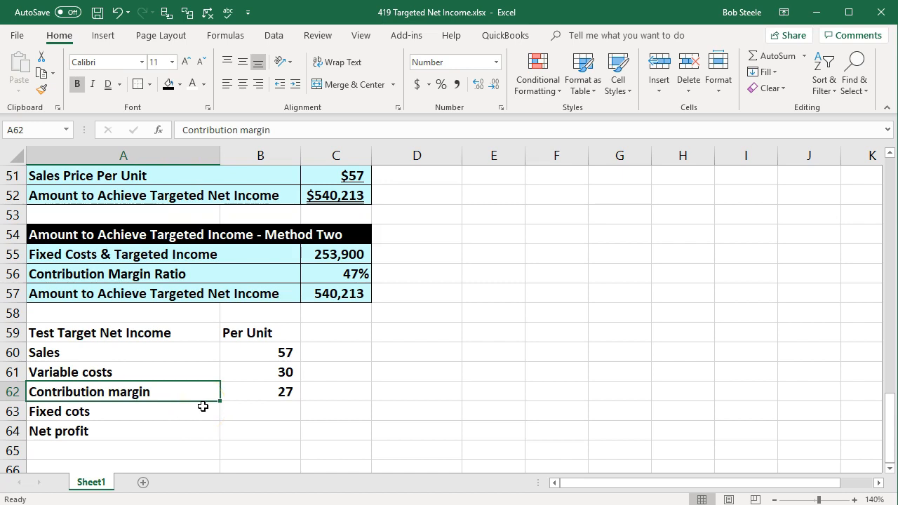
pyautogui.click(248, 389)
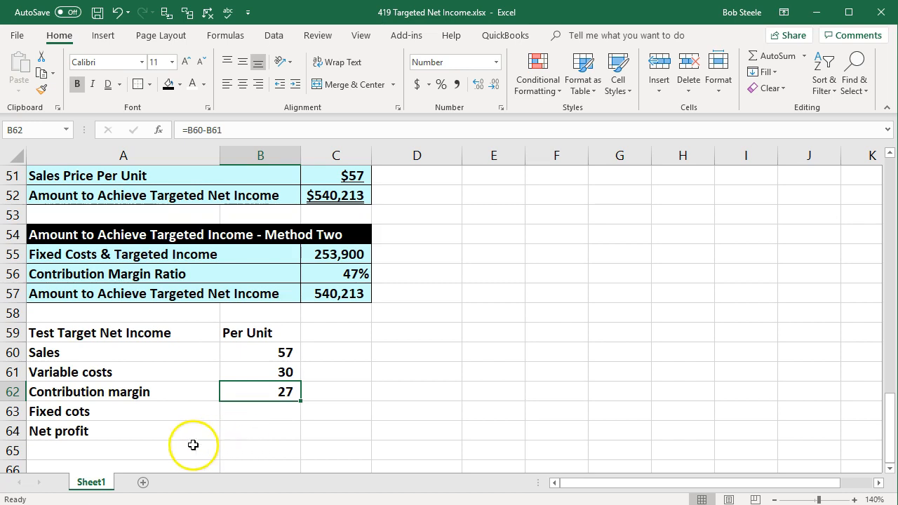
pyautogui.click(148, 397)
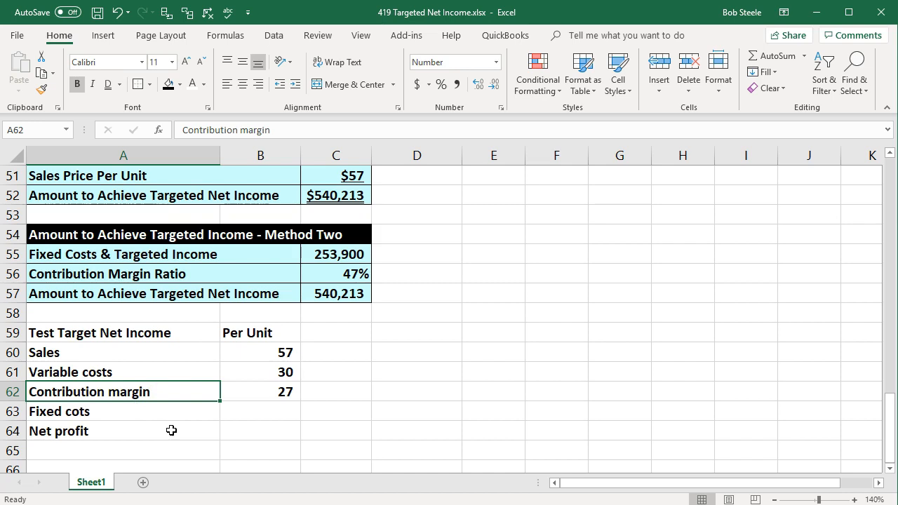
# - Enter the column heading "Units" in C59, beside Per Unit
pyautogui.click(339, 330)
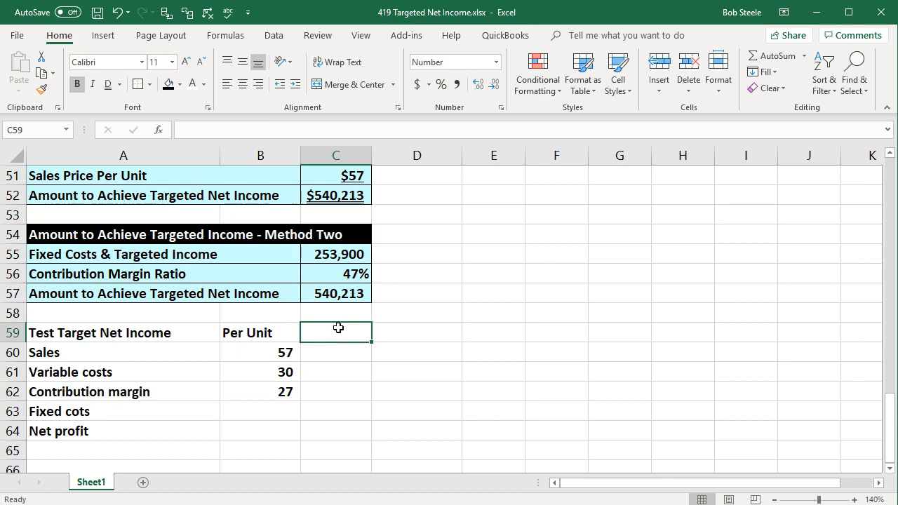
pyautogui.write('U')
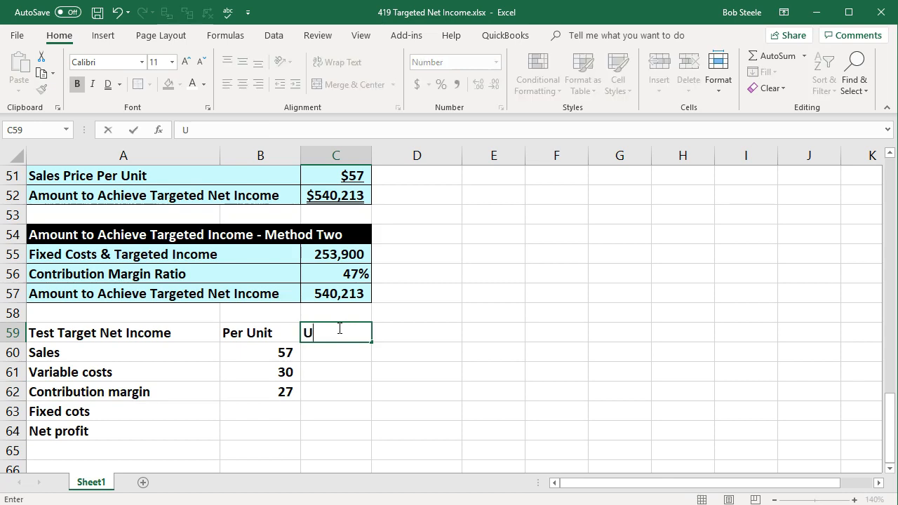
pyautogui.write('nits')
pyautogui.press('Right')
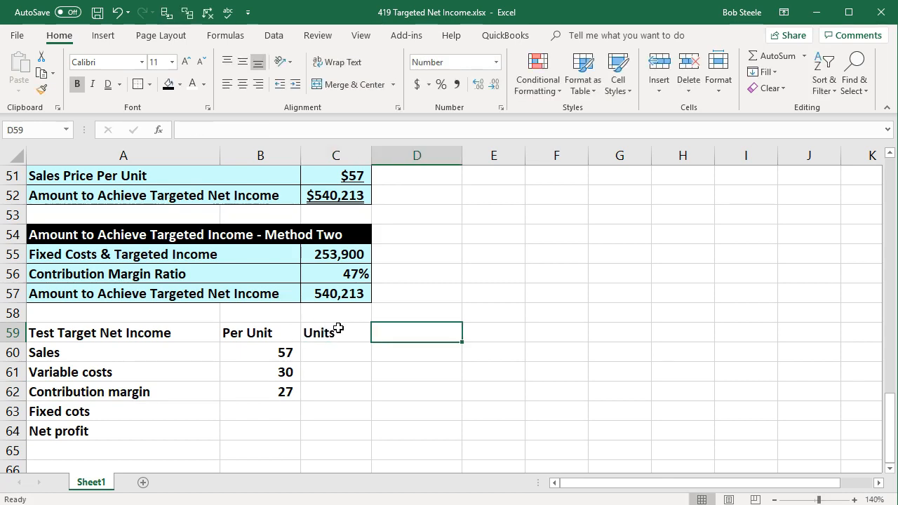
# - Link the sales units in C60 to Units to Achieve Target in the units-to-be-sold table with =C47
pyautogui.press('Down')
pyautogui.press('Left')
pyautogui.scroll(1, 337, 329)
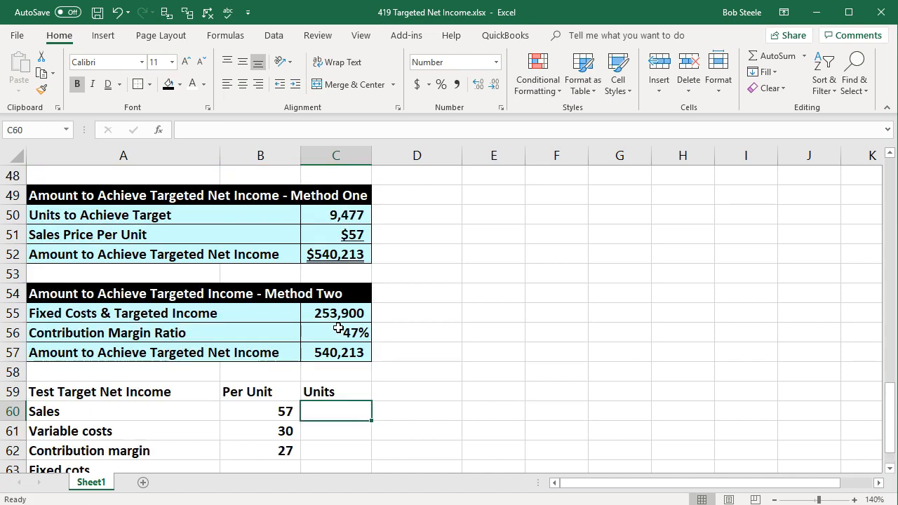
pyautogui.scroll(1, 338, 328)
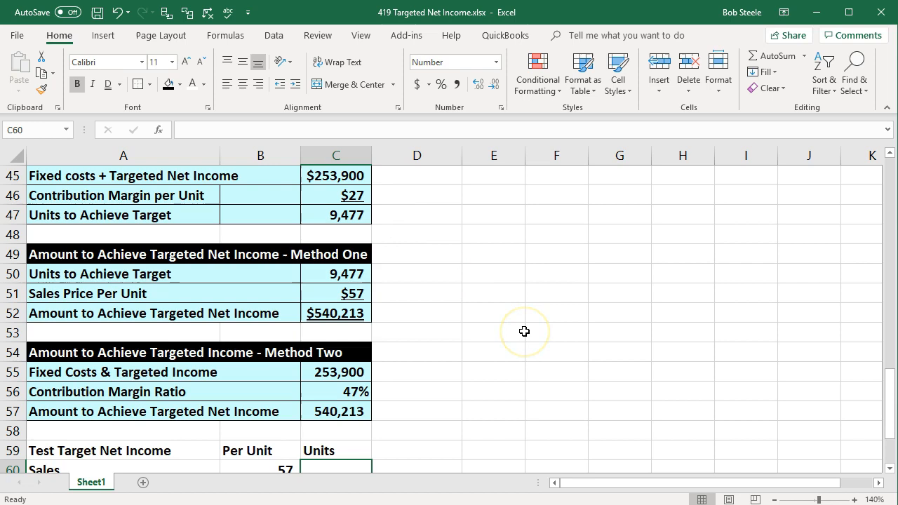
pyautogui.scroll(-2, 524, 331)
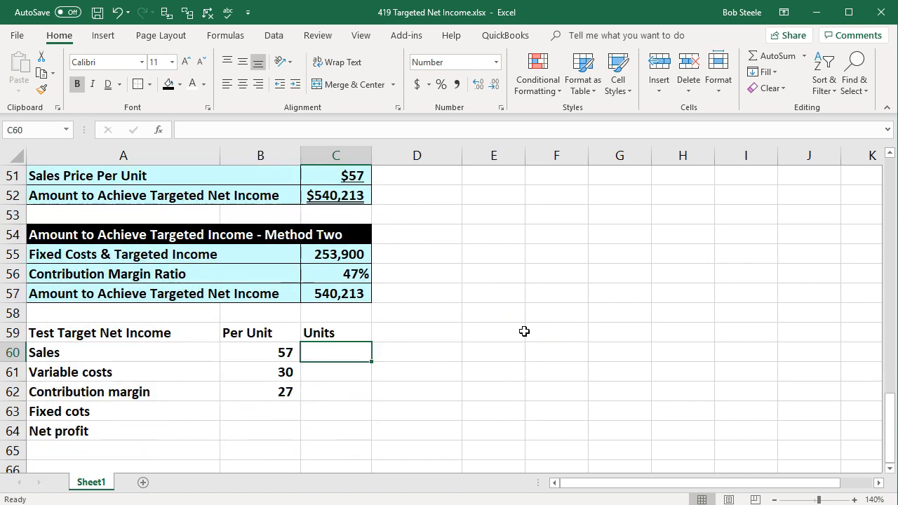
pyautogui.write('=')
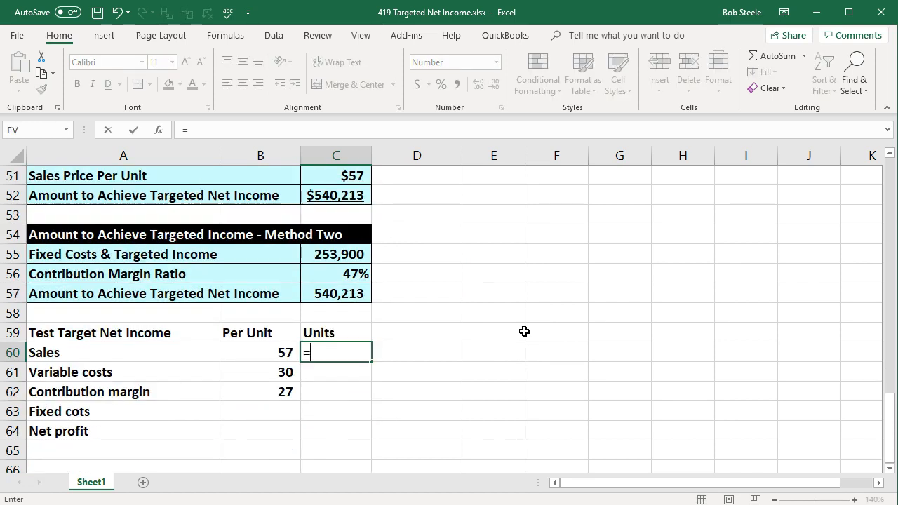
pyautogui.scroll(3, 525, 332)
pyautogui.click(344, 275)
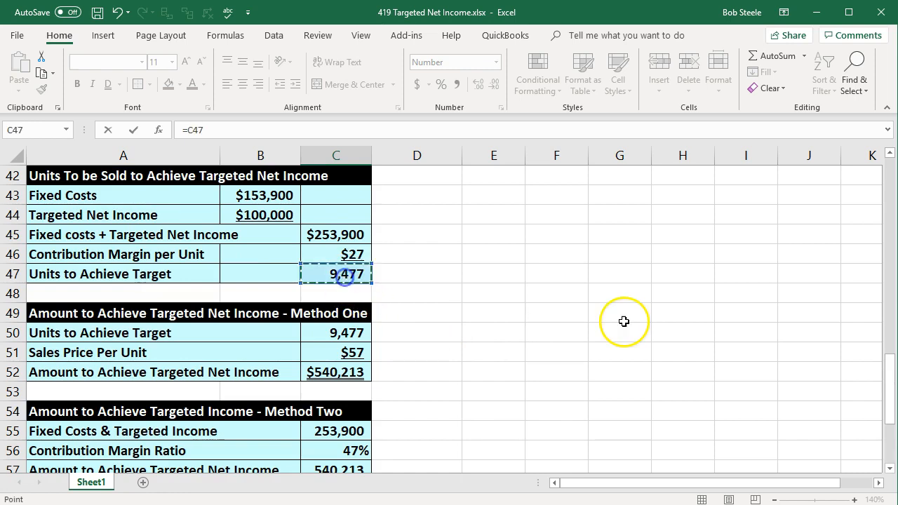
pyautogui.press('Tab')
pyautogui.scroll(-1, 624, 322)
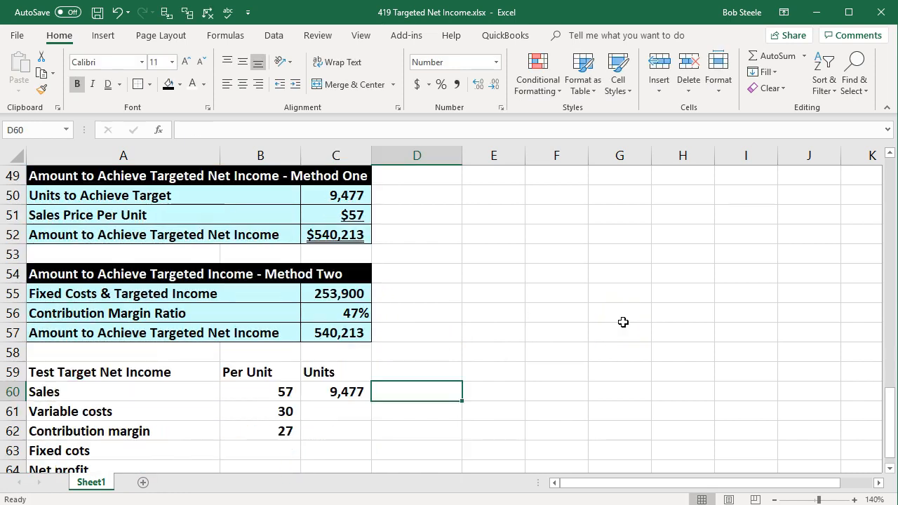
# - Enter the column heading "Total" in D59, beside Units
pyautogui.click(439, 368)
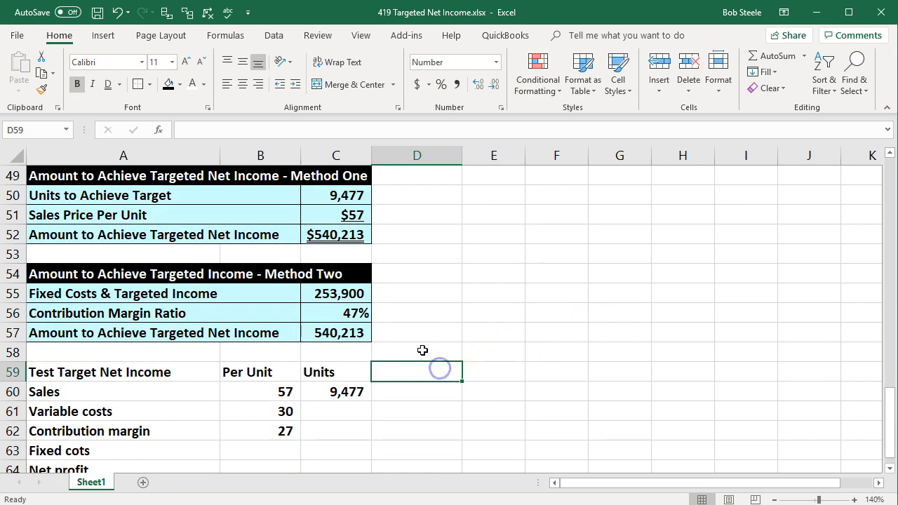
pyautogui.write('Total')
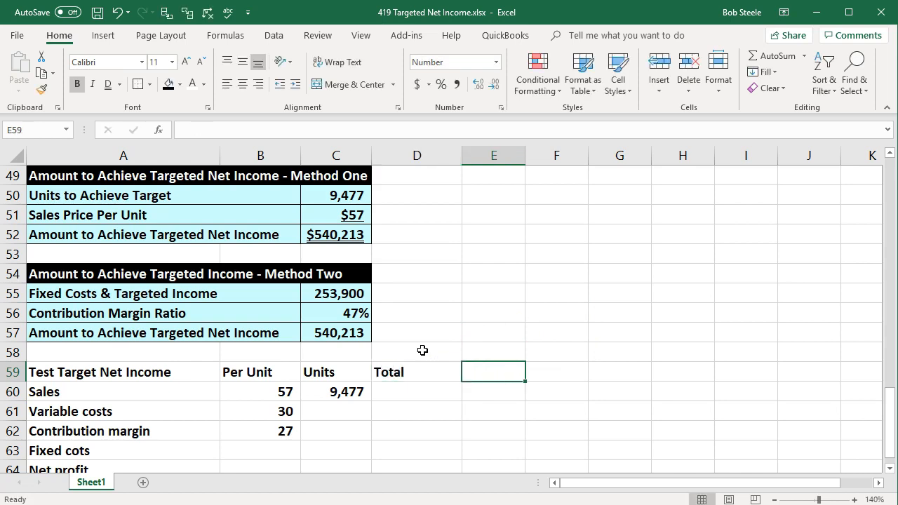
# - Apply the Currency number format to the Per Unit amounts in B60:B62 and the Total cells D60:D62
pyautogui.scroll(-1, 423, 351)
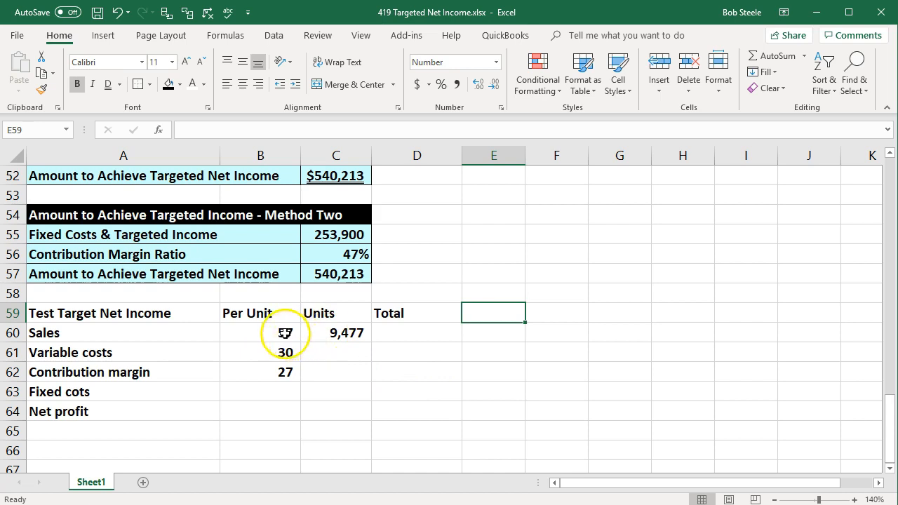
pyautogui.moveTo(287, 332); pyautogui.dragTo(279, 375)
pyautogui.keyDown('ctrl'); pyautogui.moveTo(404, 340); pyautogui.dragTo(414, 373); pyautogui.keyUp('ctrl')
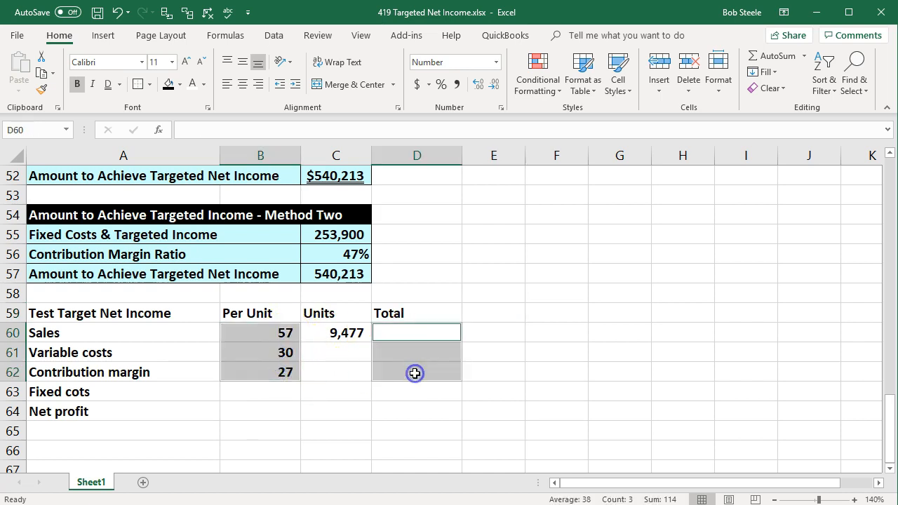
pyautogui.rightClick(275, 357)
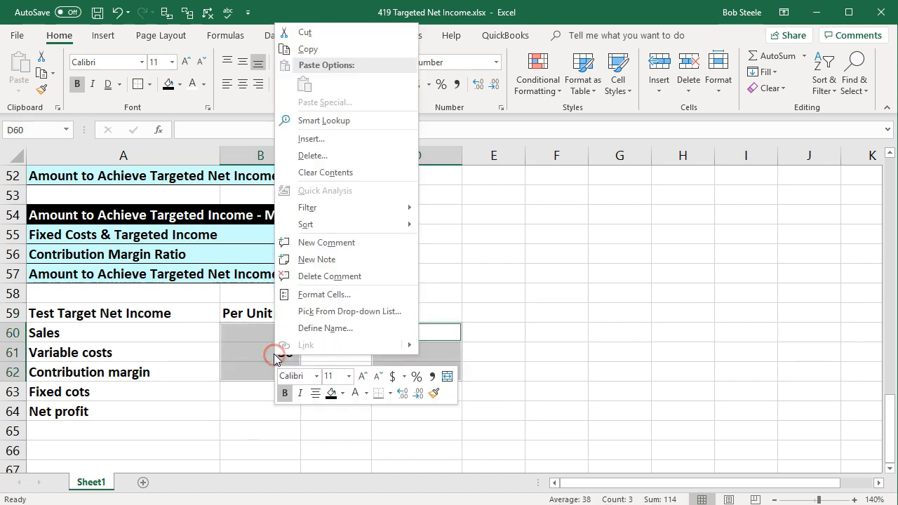
pyautogui.click(306, 296)
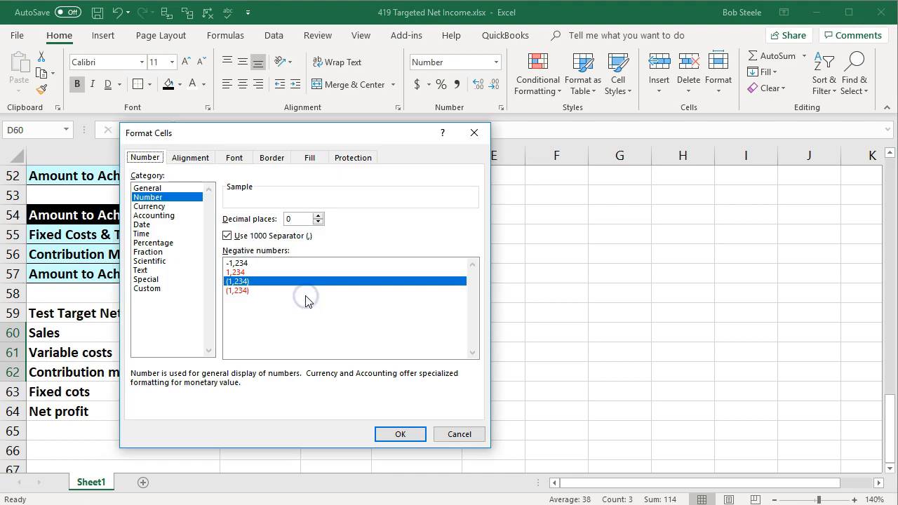
pyautogui.click(150, 207)
pyautogui.click(400, 433)
pyautogui.click(593, 323)
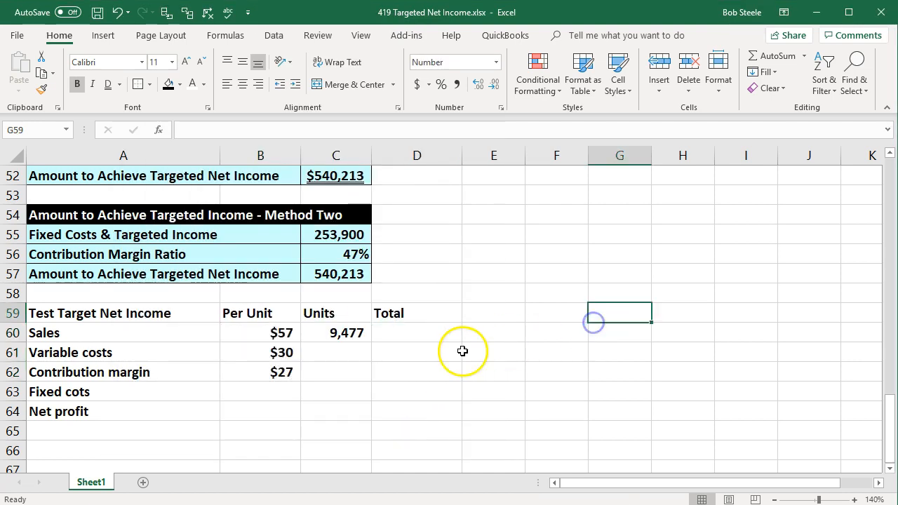
# - Calculate total sales in D60 as the per-unit price times the units with =B60*C60
pyautogui.moveTo(348, 332); pyautogui.dragTo(335, 381)
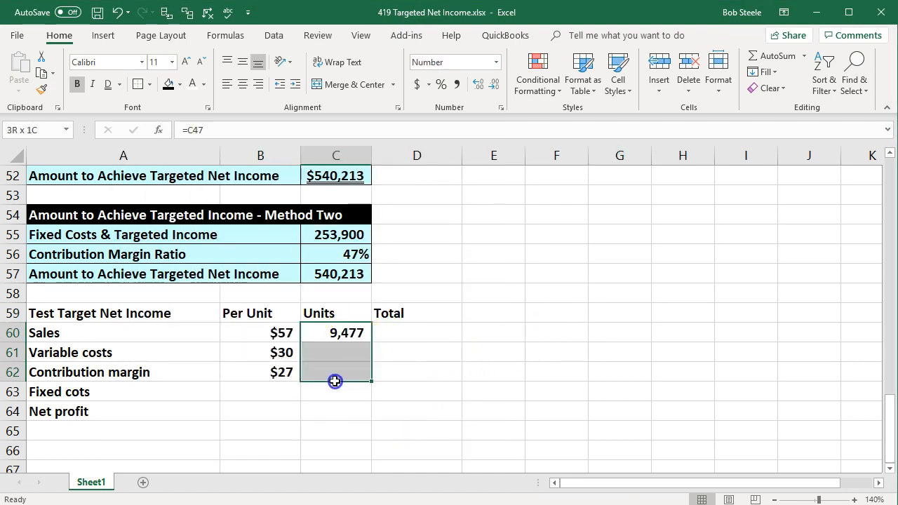
pyautogui.click(391, 334)
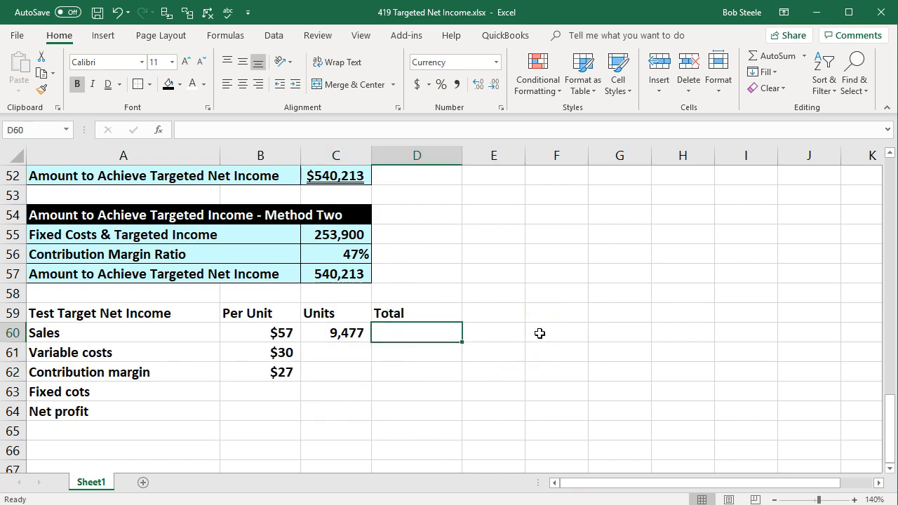
pyautogui.scroll(1, 540, 333)
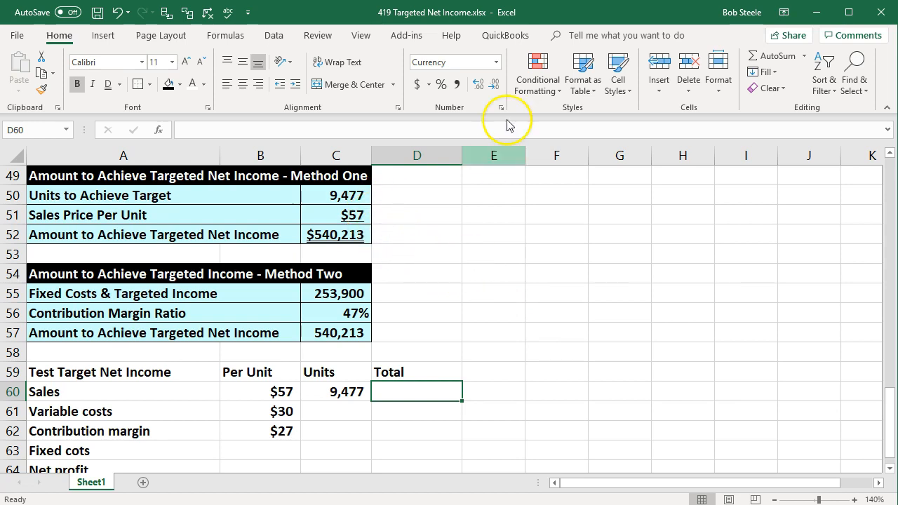
pyautogui.write('=')
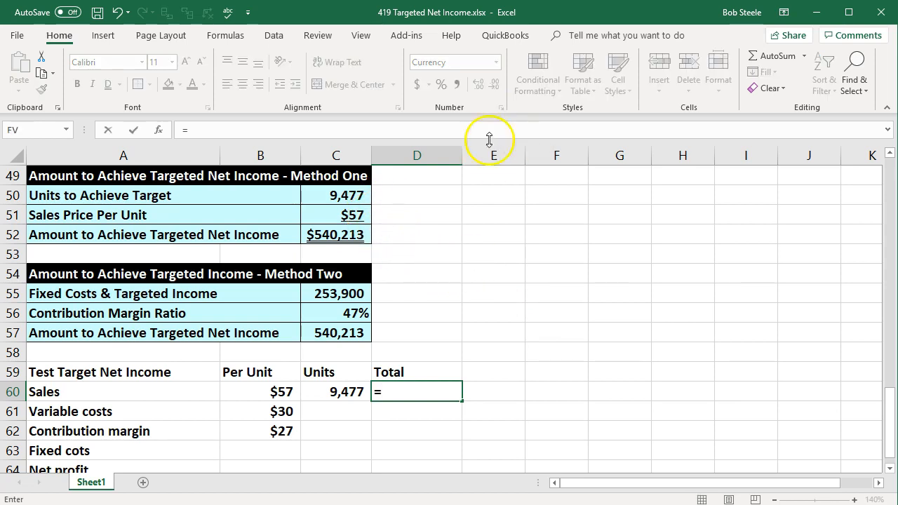
pyautogui.click(281, 392)
pyautogui.write('*')
pyautogui.click(352, 392)
pyautogui.press('Return')
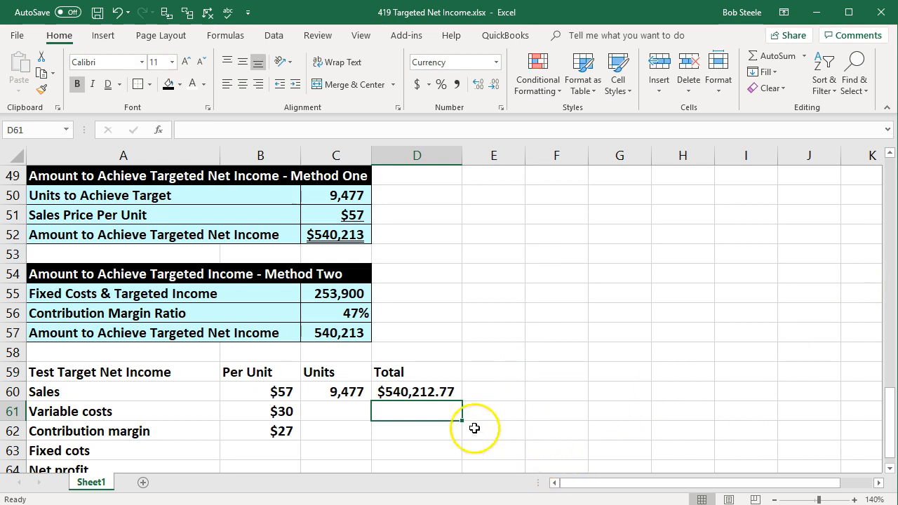
# - Reduce the Total cells D60:D62 to no decimal places
pyautogui.moveTo(421, 392); pyautogui.dragTo(423, 426)
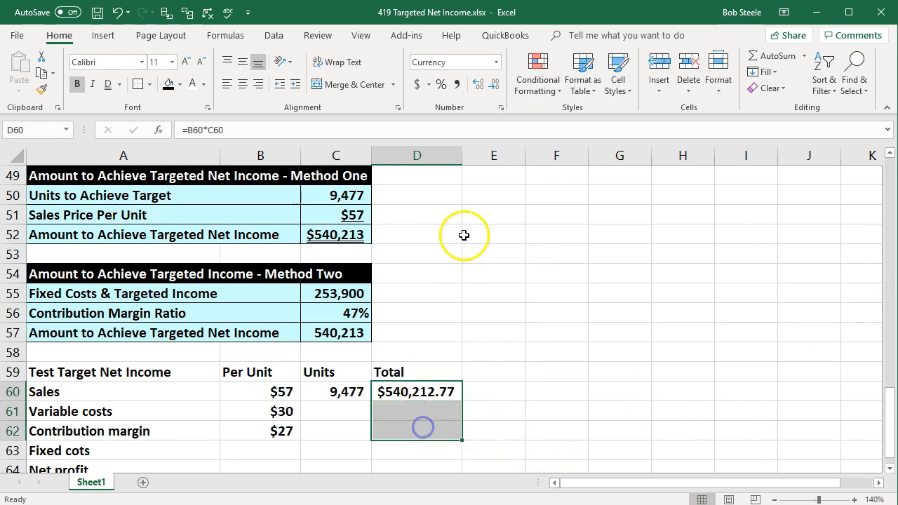
pyautogui.click(497, 86)
pyautogui.click(490, 90)
pyautogui.click(552, 257)
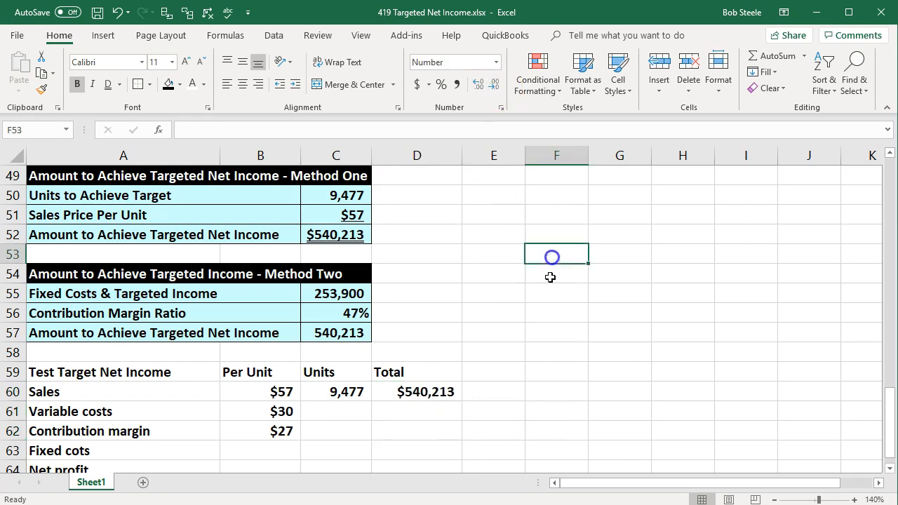
# - Carry the sales units down to the variable costs and contribution margin rows with =C60 in C61 and =C61 in C62
pyautogui.click(353, 412)
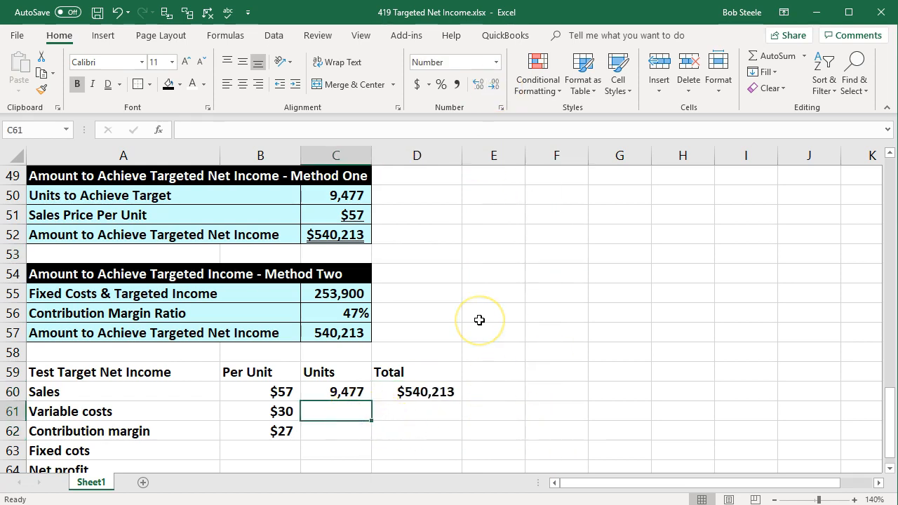
pyautogui.write('=')
pyautogui.press('Up')
pyautogui.press('Return')
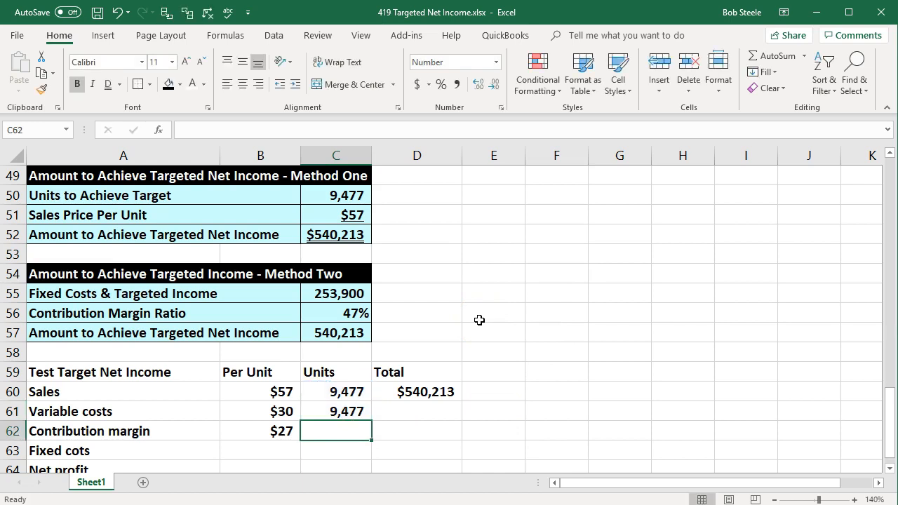
pyautogui.write('=')
pyautogui.press('Up')
pyautogui.press('Return')
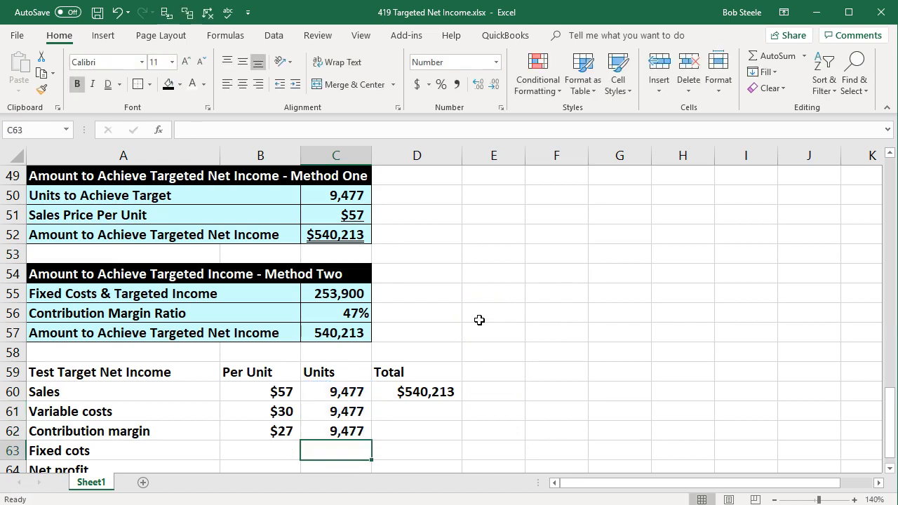
# - Calculate total variable costs in D61 with =B61*C61 and show the amount without decimals
pyautogui.press('Up')
pyautogui.press('Right')
pyautogui.press('Up')
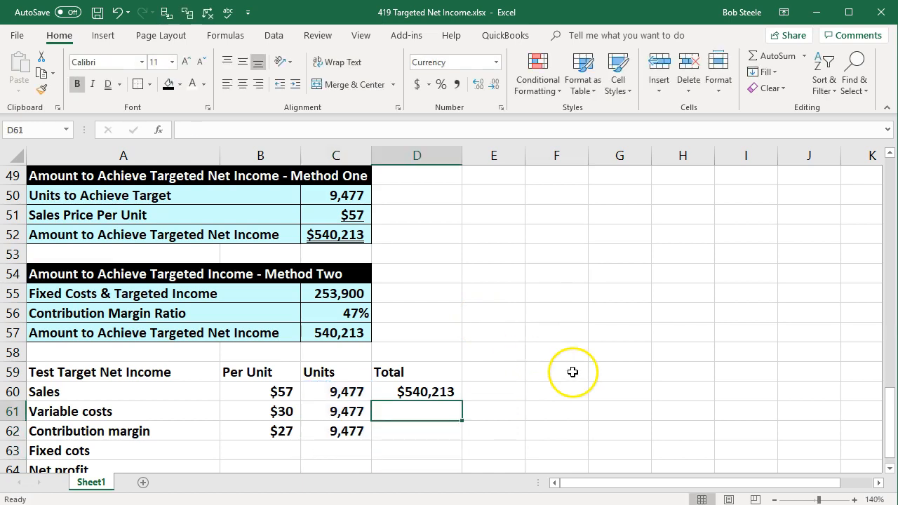
pyautogui.write('=')
pyautogui.press('Left')
pyautogui.press('Left')
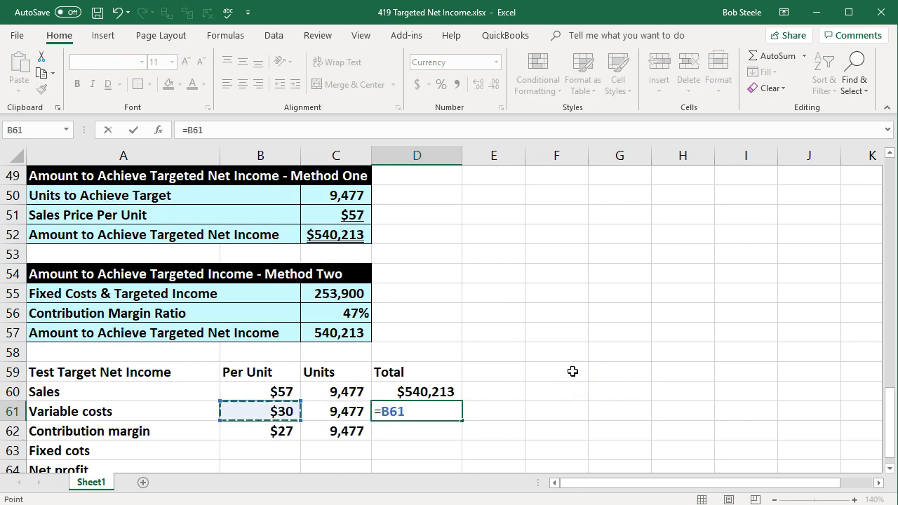
pyautogui.write('*')
pyautogui.press('Left')
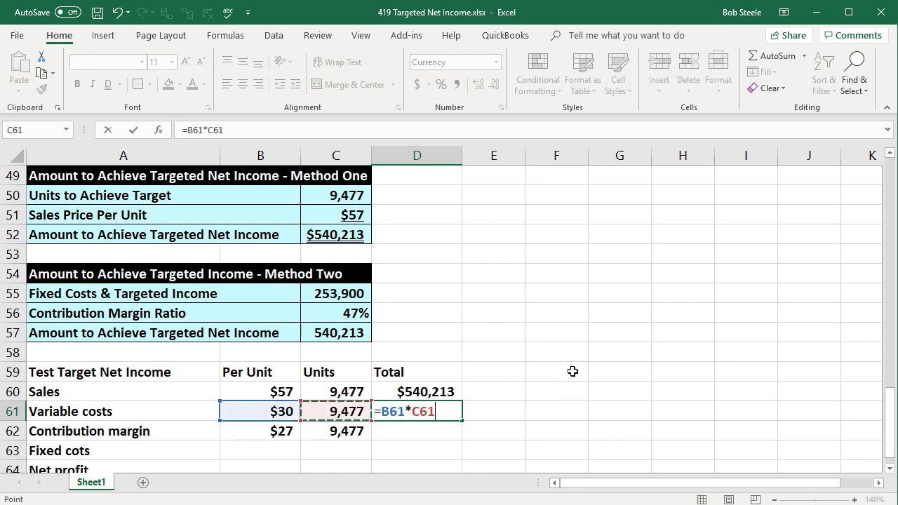
pyautogui.press('Return')
pyautogui.press('Up')
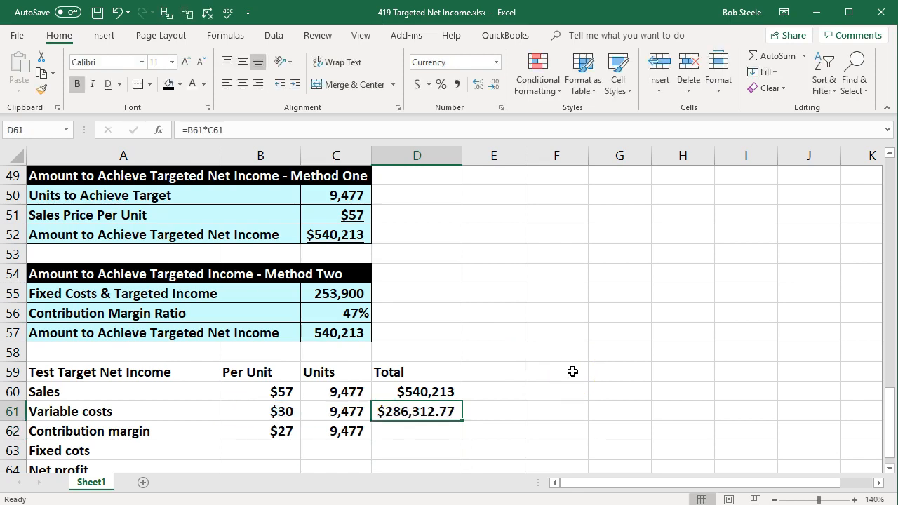
pyautogui.click(497, 85)
# - Calculate the total contribution margin in D62 as per-unit margin times units with =B62*C62
pyautogui.click(451, 424)
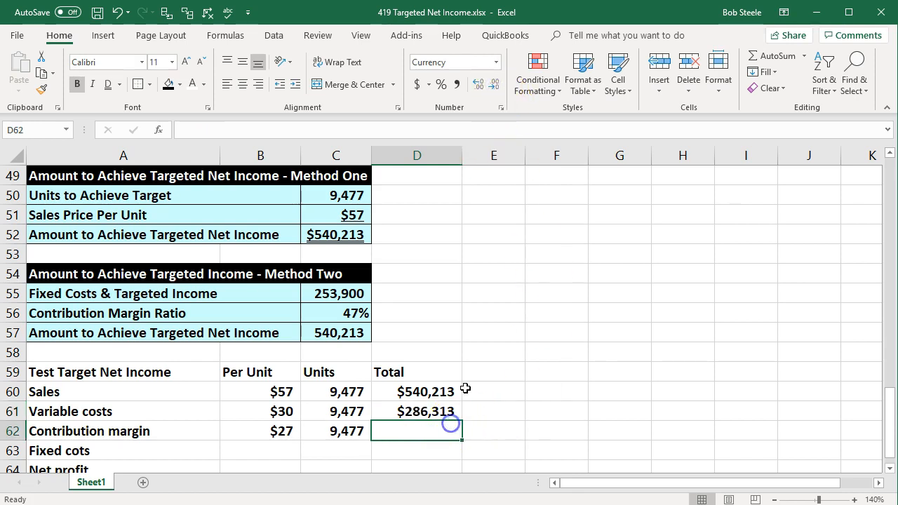
pyautogui.write('=')
pyautogui.press('Left')
pyautogui.press('Left')
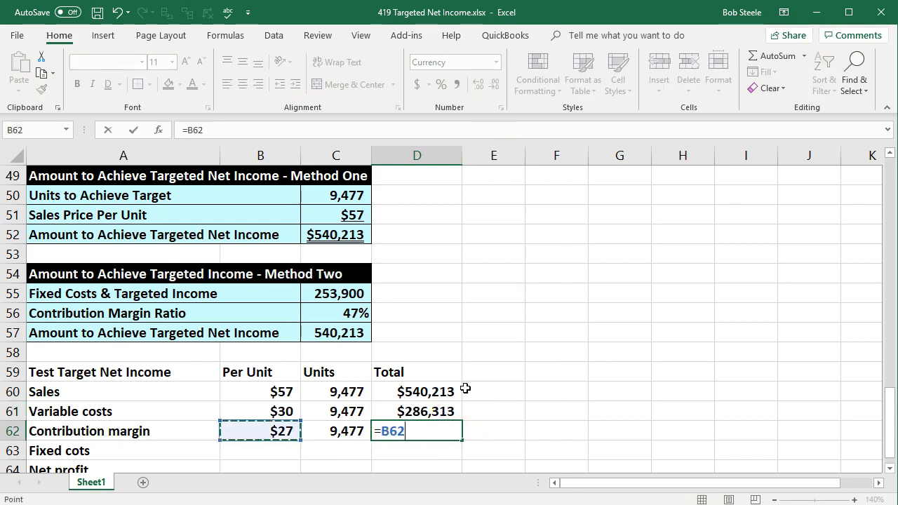
pyautogui.write('*')
pyautogui.press('Left')
pyautogui.press('Return')
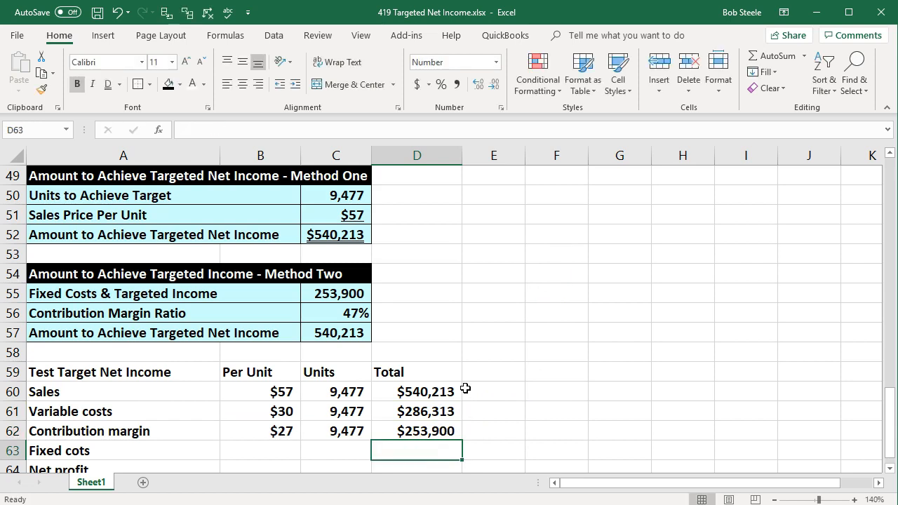
# - Cross-check the contribution margin in E62 by subtracting total variable costs from total sales with =D60-D61
pyautogui.click(504, 429)
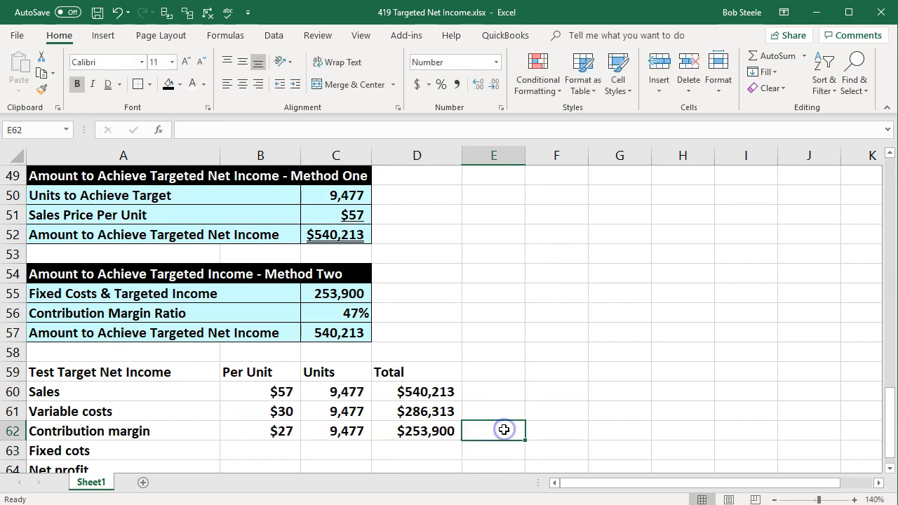
pyautogui.write('=')
pyautogui.press('Up')
pyautogui.press('Up')
pyautogui.press('Left')
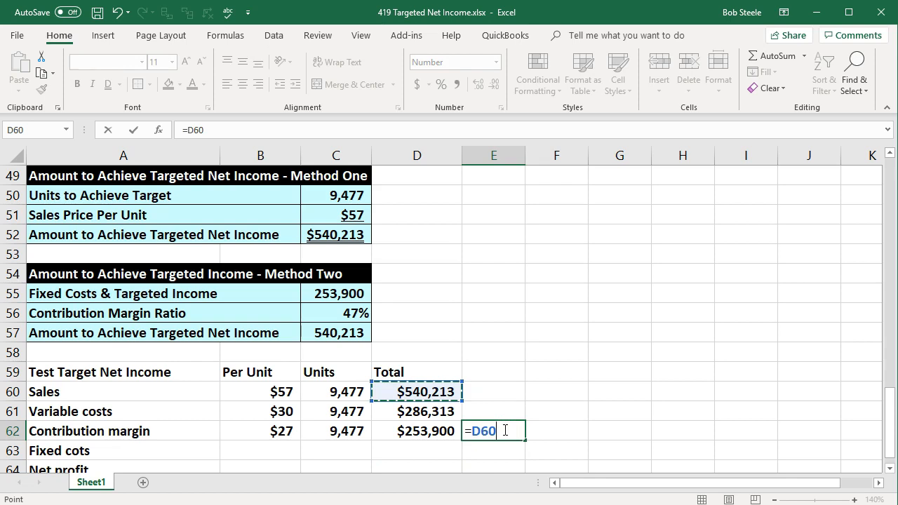
pyautogui.write('-')
pyautogui.press('Up')
pyautogui.press('Left')
pyautogui.press('Return')
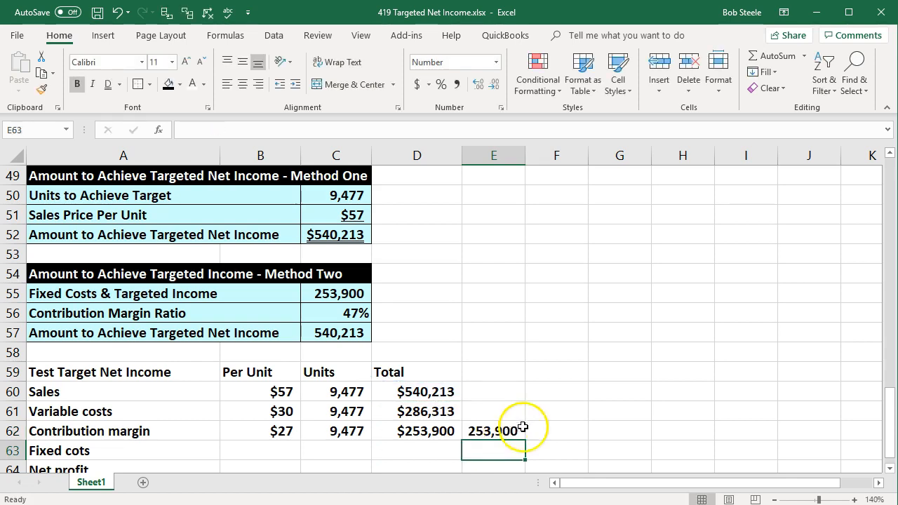
# - Apply a single underline to the total variable costs in D61
pyautogui.click(439, 412)
pyautogui.click(120, 84)
pyautogui.click(130, 98)
pyautogui.click(557, 241)
# - Delete the cross-check formula from E62, beside the total contribution margin
pyautogui.click(497, 436)
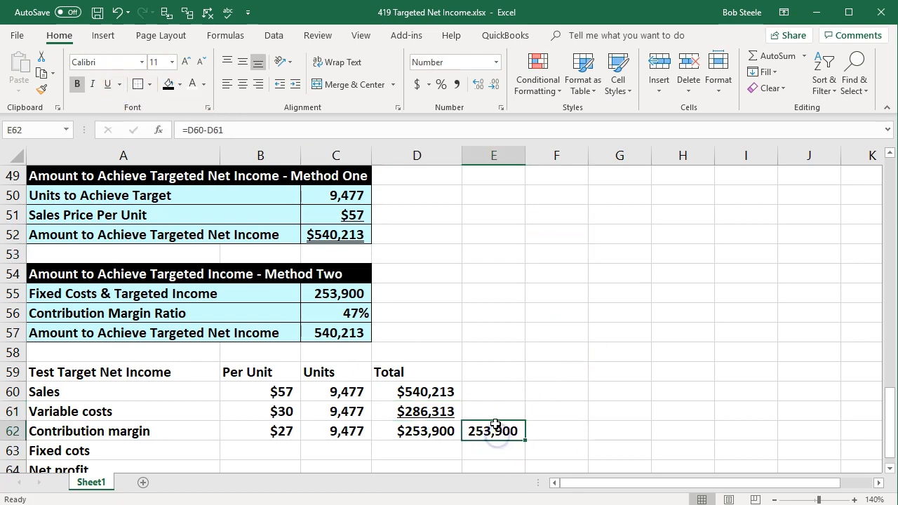
pyautogui.press('Down')
pyautogui.press('Left')
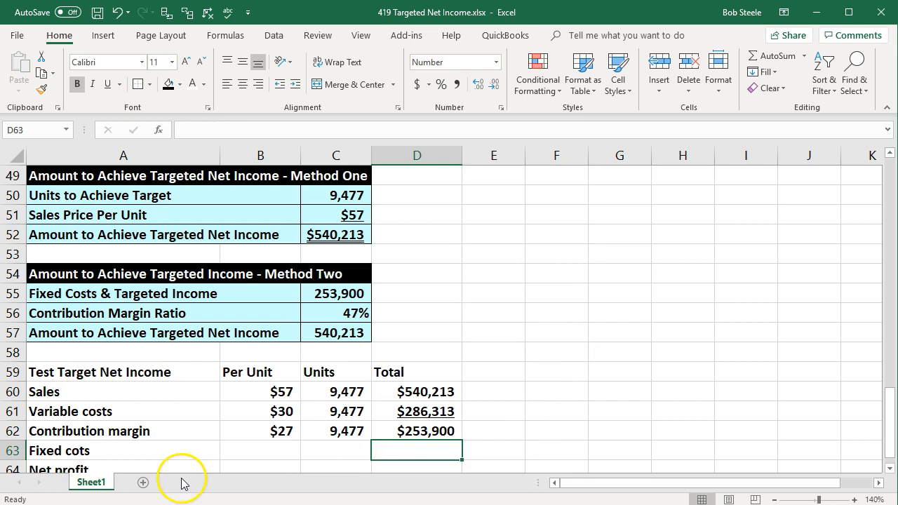
# - Correct the misspelled label in A63 to "Fixed costs"
pyautogui.doubleClick(86, 451)
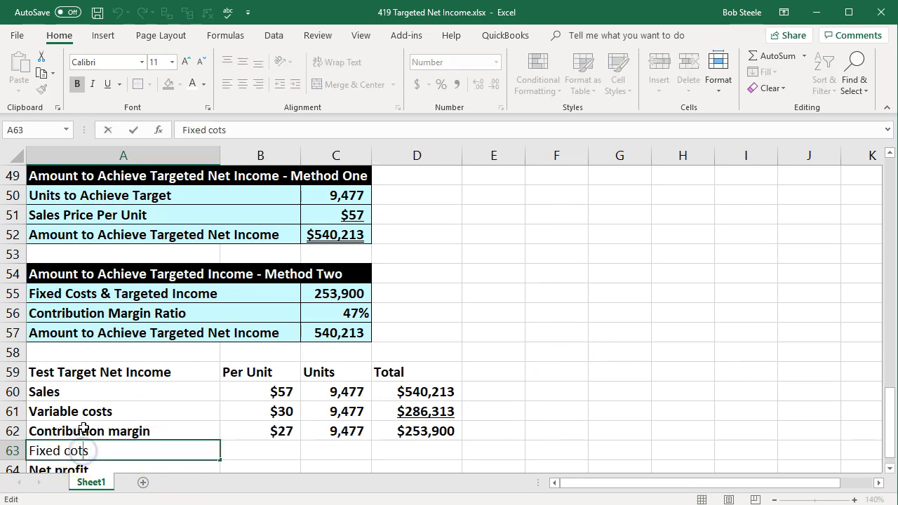
pyautogui.write('s')
pyautogui.press('Return')
# - Link the total fixed costs in D63 to the Fixed costs amount in the data table at the sheet's start with =B6
pyautogui.press('Right')
pyautogui.press('Right')
pyautogui.press('Right')
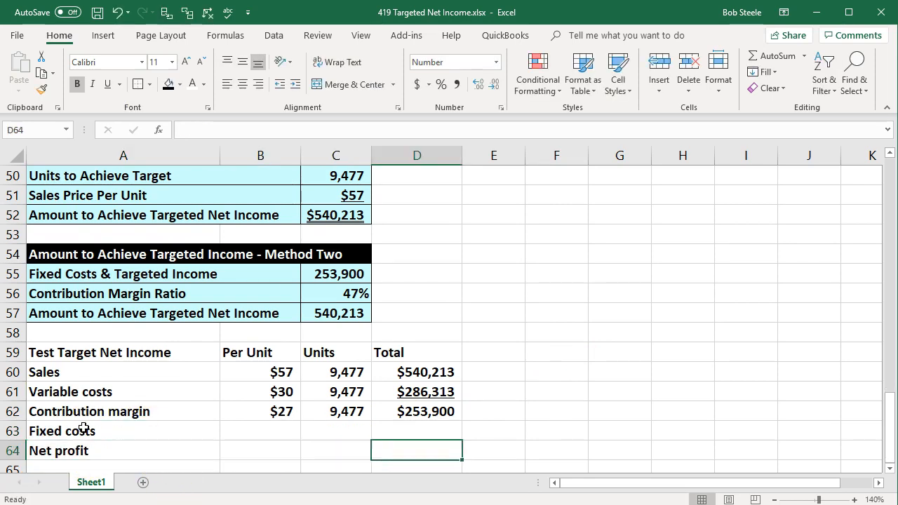
pyautogui.press('Up')
pyautogui.write('=')
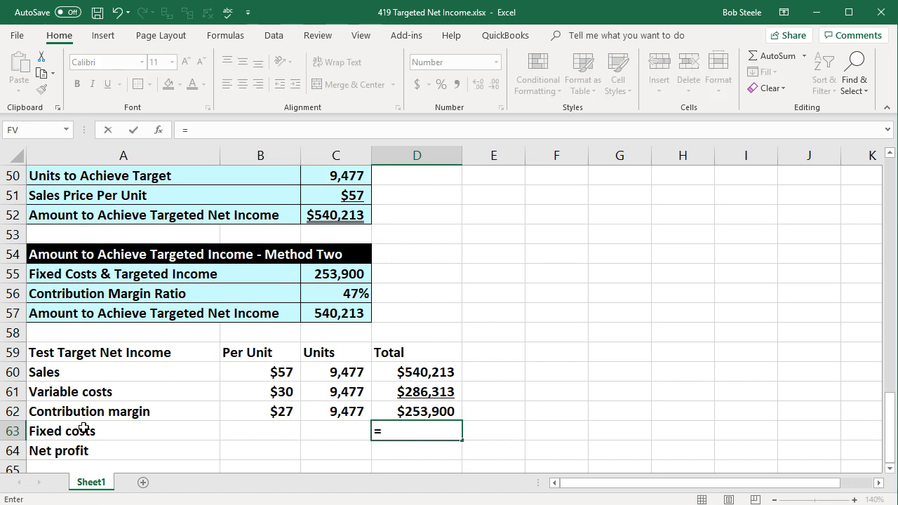
pyautogui.scroll(16, 82, 430)
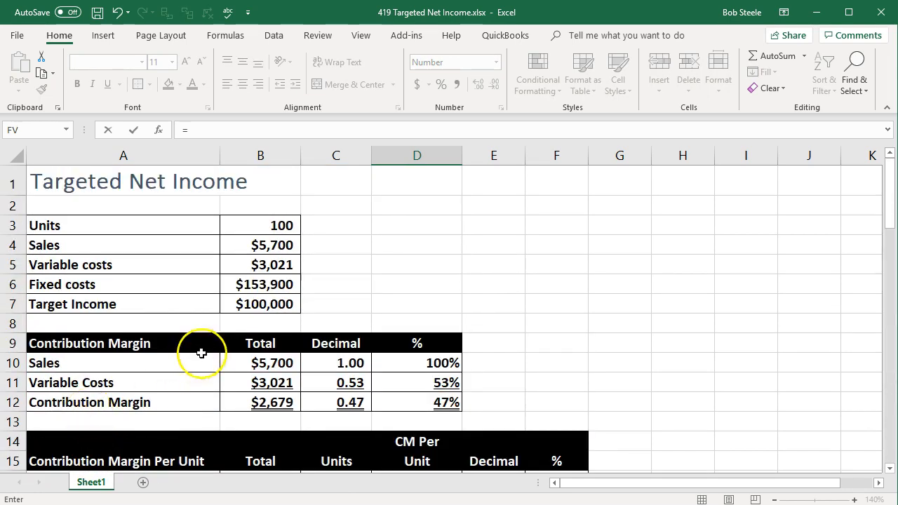
pyautogui.click(261, 285)
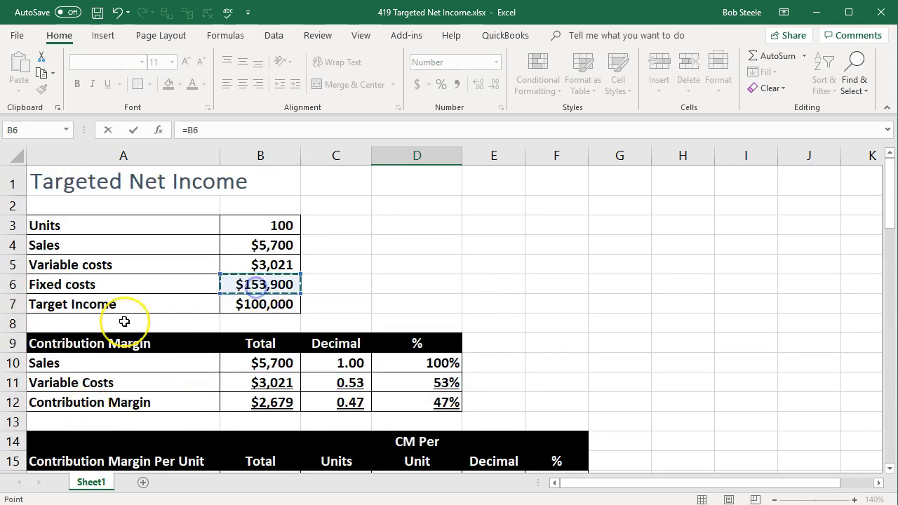
pyautogui.press('Return')
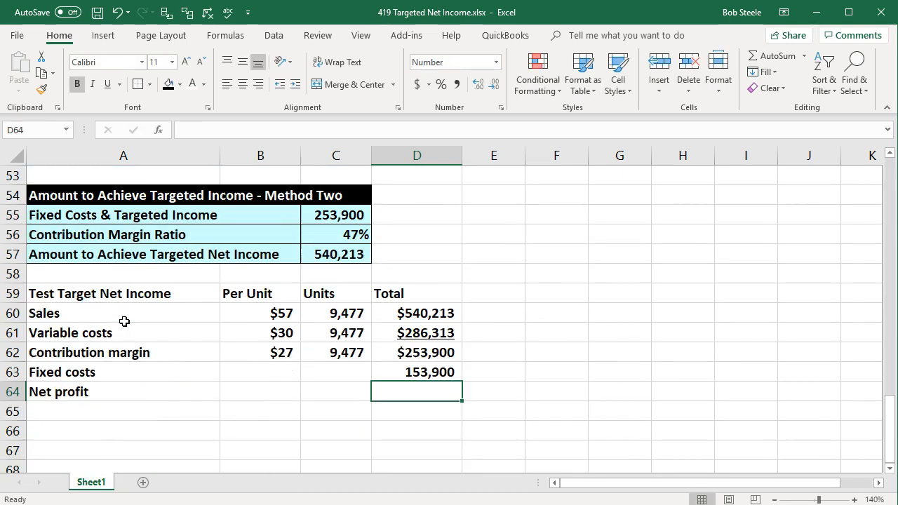
# - Calculate the net profit in D64 as contribution margin minus fixed costs with =D62-D63
pyautogui.write('=')
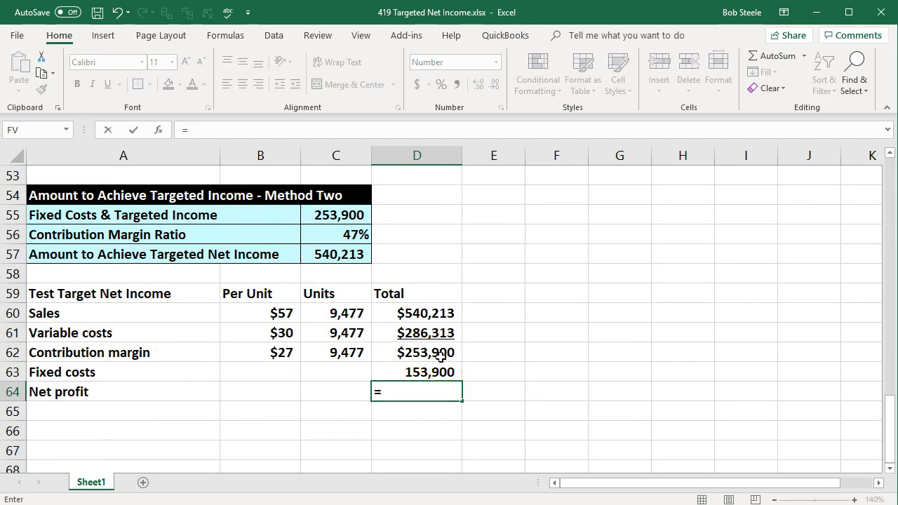
pyautogui.click(440, 357)
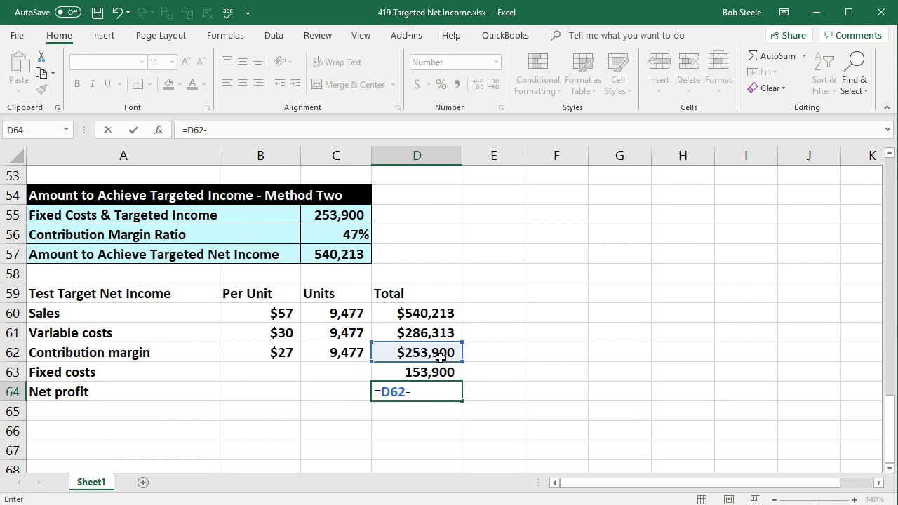
pyautogui.write('-')
pyautogui.click(437, 374)
pyautogui.press('Return')
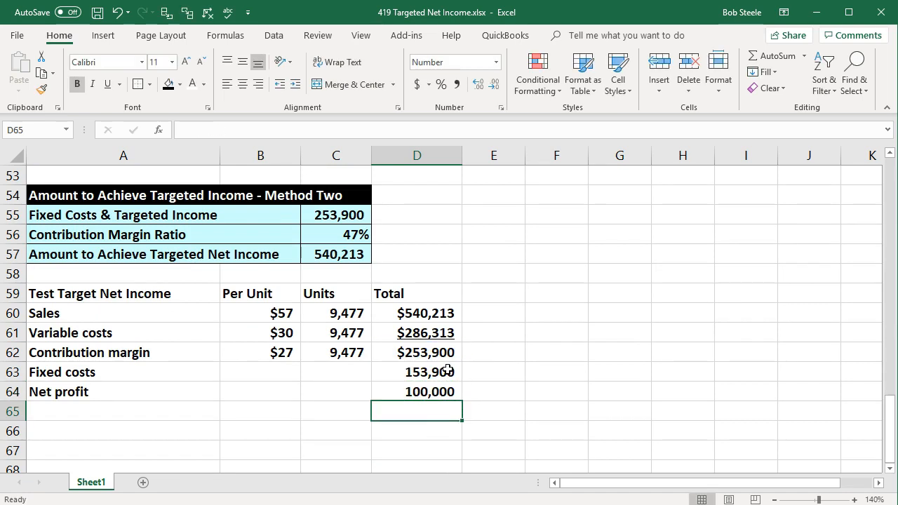
# - Apply a single underline to the fixed costs in D63 and a double underline to the net profit in D64
pyautogui.click(447, 371)
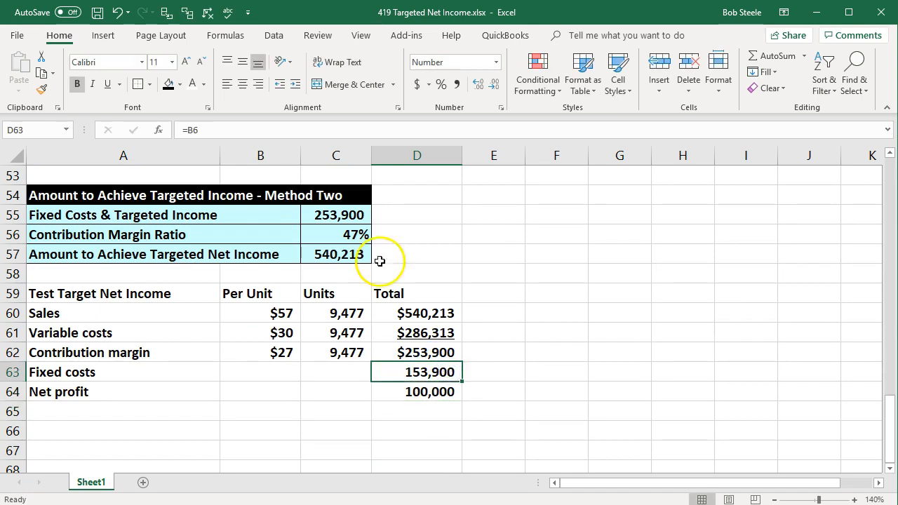
pyautogui.click(208, 449)
pyautogui.click(411, 393)
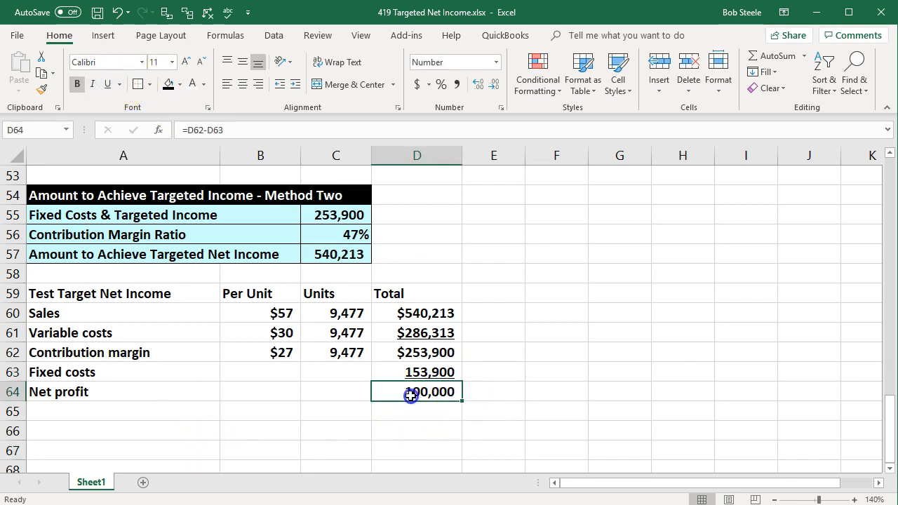
pyautogui.click(119, 84)
pyautogui.click(132, 118)
# - In the Method Two table, apply a single underline to the ratio in C56 and a double underline to the result in C57
pyautogui.click(181, 254)
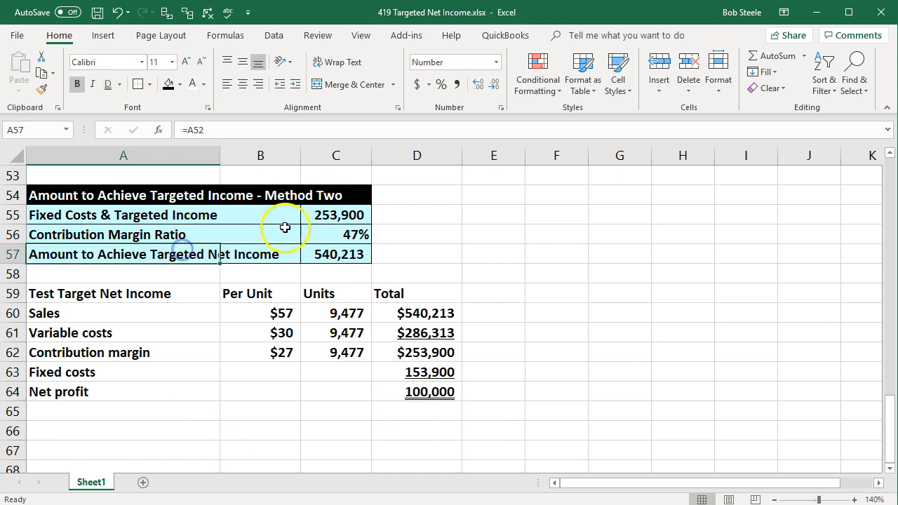
pyautogui.click(329, 233)
pyautogui.click(119, 85)
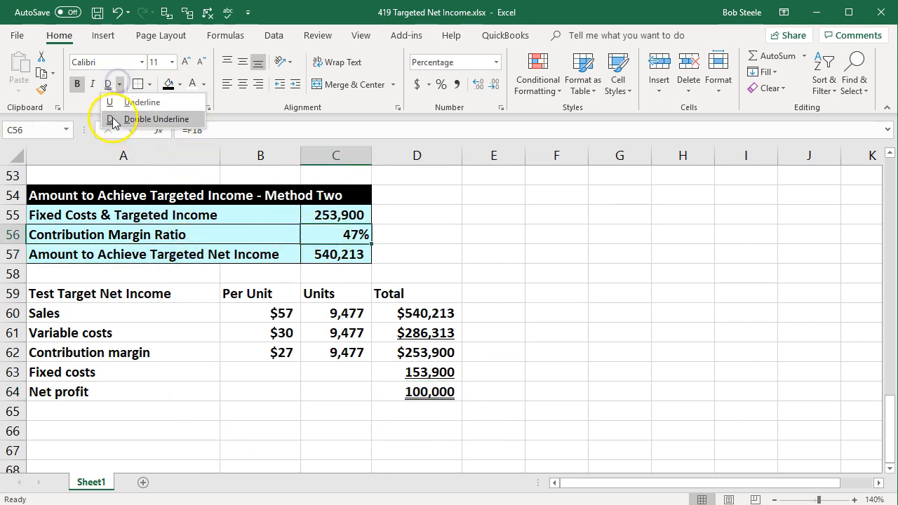
pyautogui.click(133, 102)
pyautogui.click(325, 255)
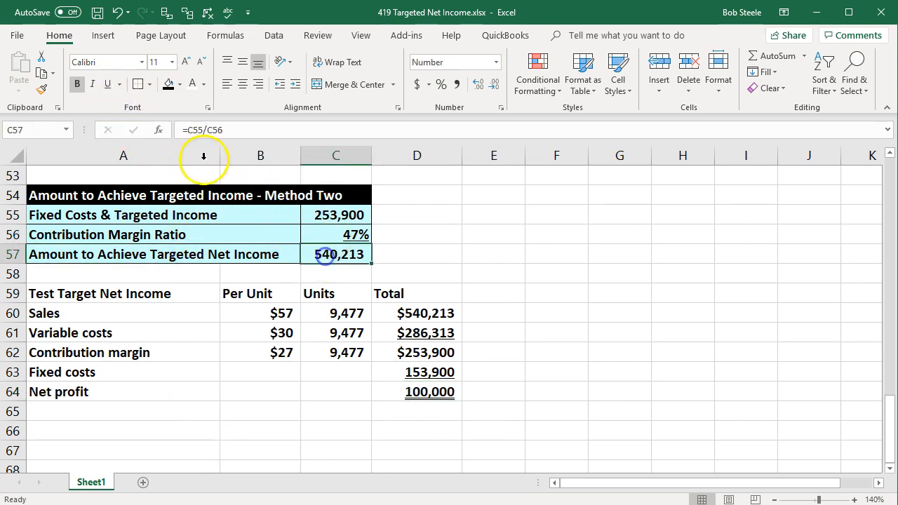
pyautogui.click(120, 84)
pyautogui.click(116, 118)
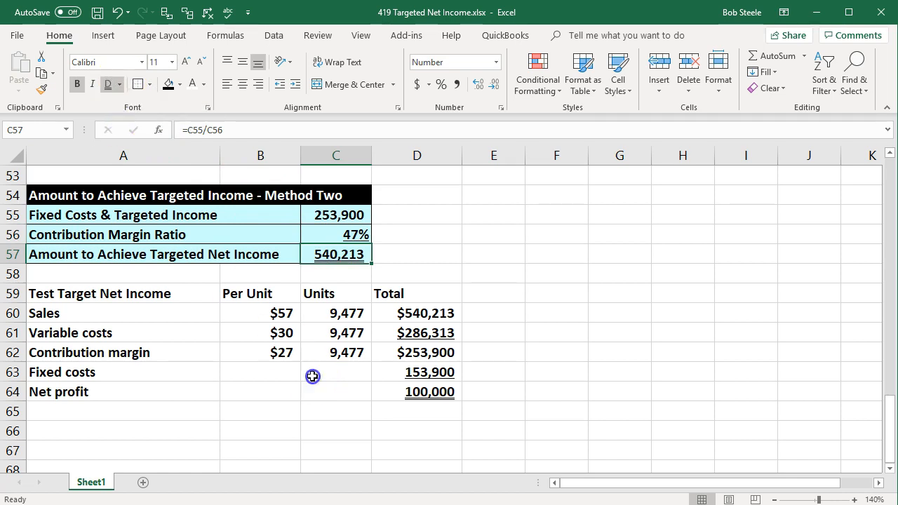
# - Format the income statement body A60:D64 with the recently used light blue fill and all borders
pyautogui.click(311, 375)
pyautogui.moveTo(125, 309); pyautogui.dragTo(433, 382)
pyautogui.rightClick(434, 381)
pyautogui.click(501, 420)
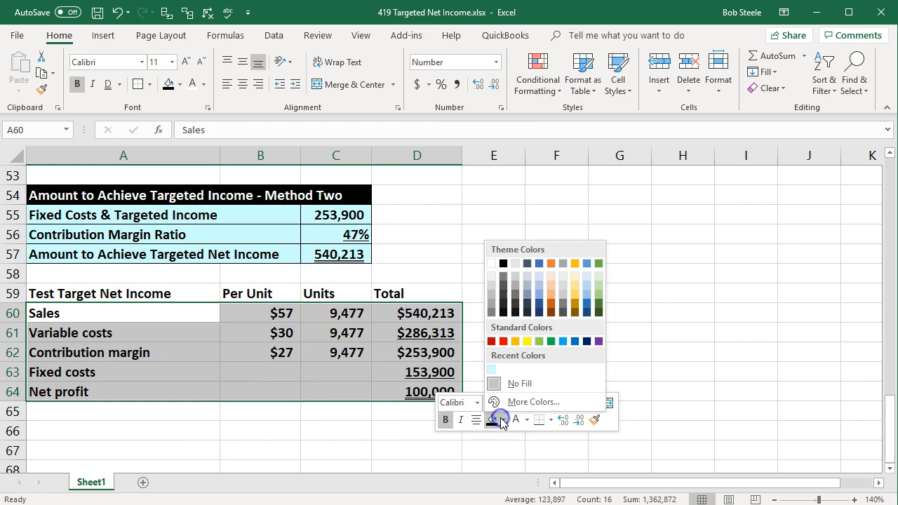
pyautogui.click(492, 372)
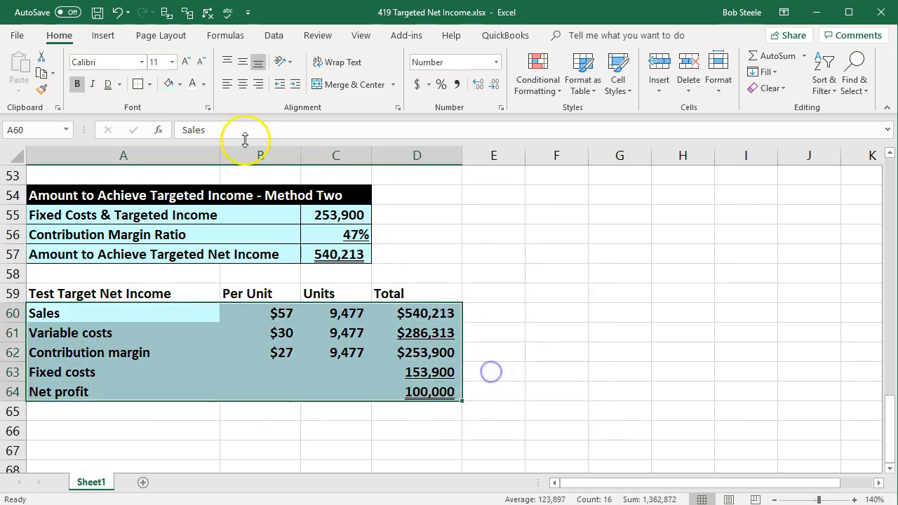
pyautogui.click(147, 84)
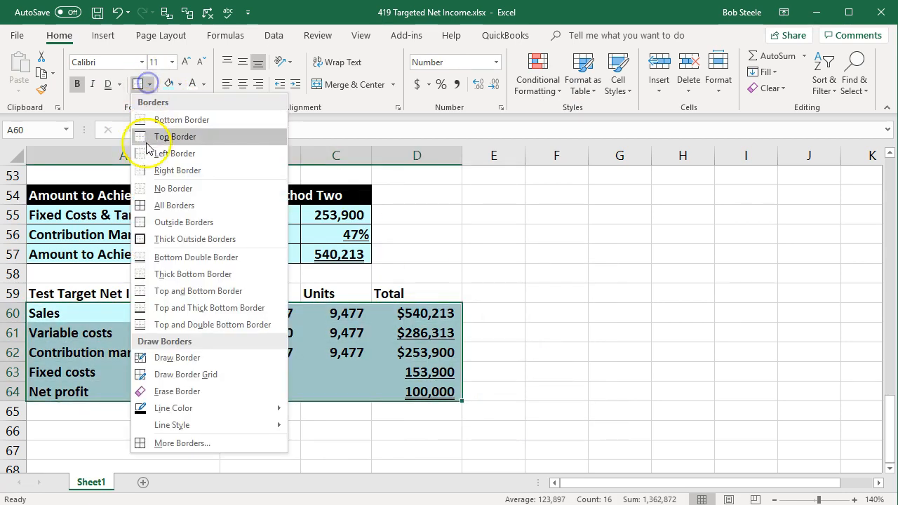
pyautogui.click(148, 203)
pyautogui.click(136, 311)
# - Format the Test Target Net Income header row A59:D59 with a black fill and white text
pyautogui.moveTo(136, 295); pyautogui.dragTo(411, 292)
pyautogui.click(179, 85)
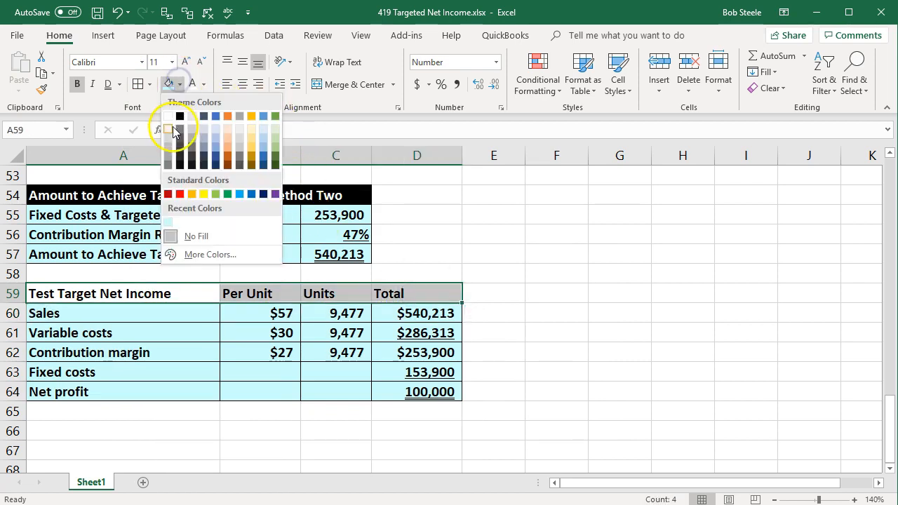
pyautogui.click(180, 117)
pyautogui.click(193, 84)
pyautogui.click(171, 315)
# - Center the Per Unit, Units and Total headings in B59:D59
pyautogui.moveTo(230, 292); pyautogui.dragTo(392, 285)
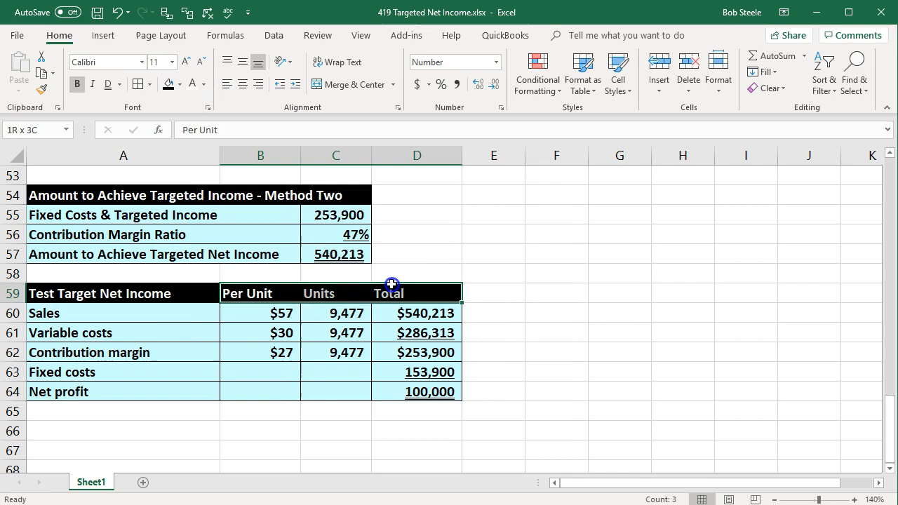
pyautogui.click(243, 84)
pyautogui.click(297, 311)
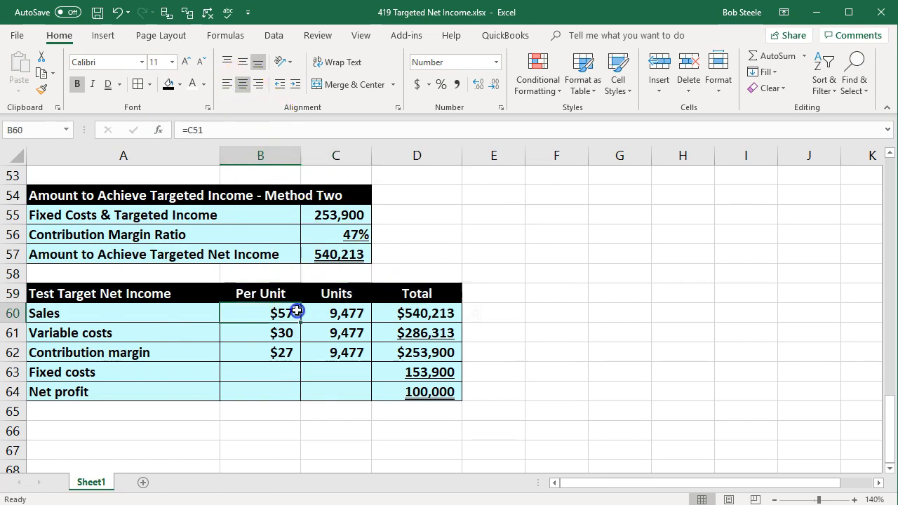